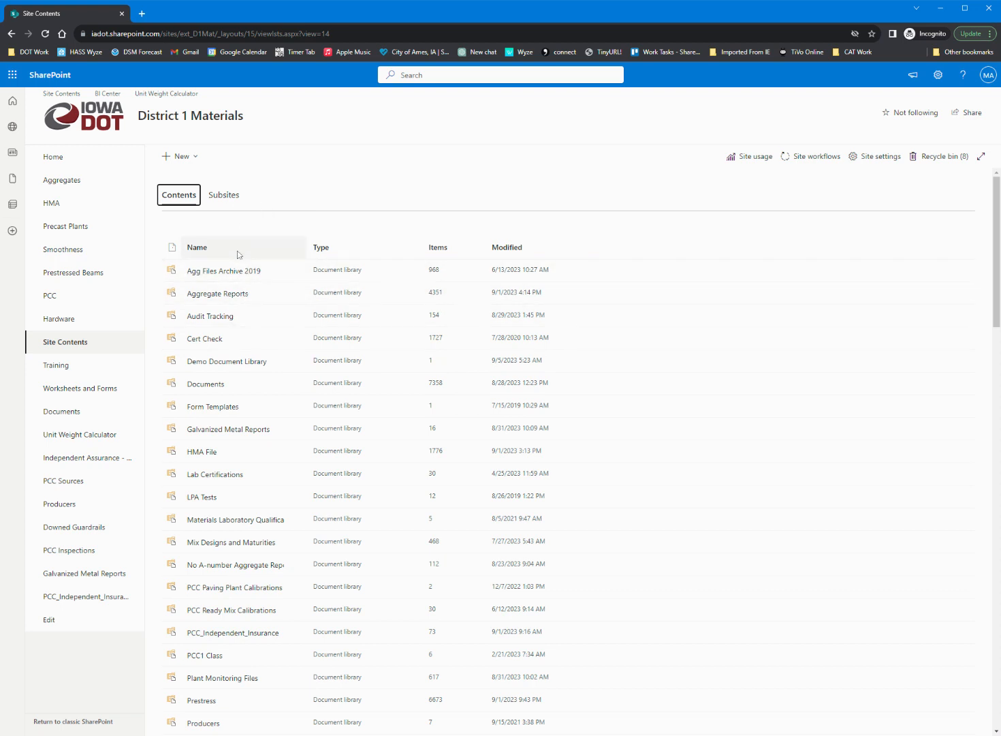
# Step: Open the DMEs list from the site contents to view its district entries
pyautogui.click(62, 342)
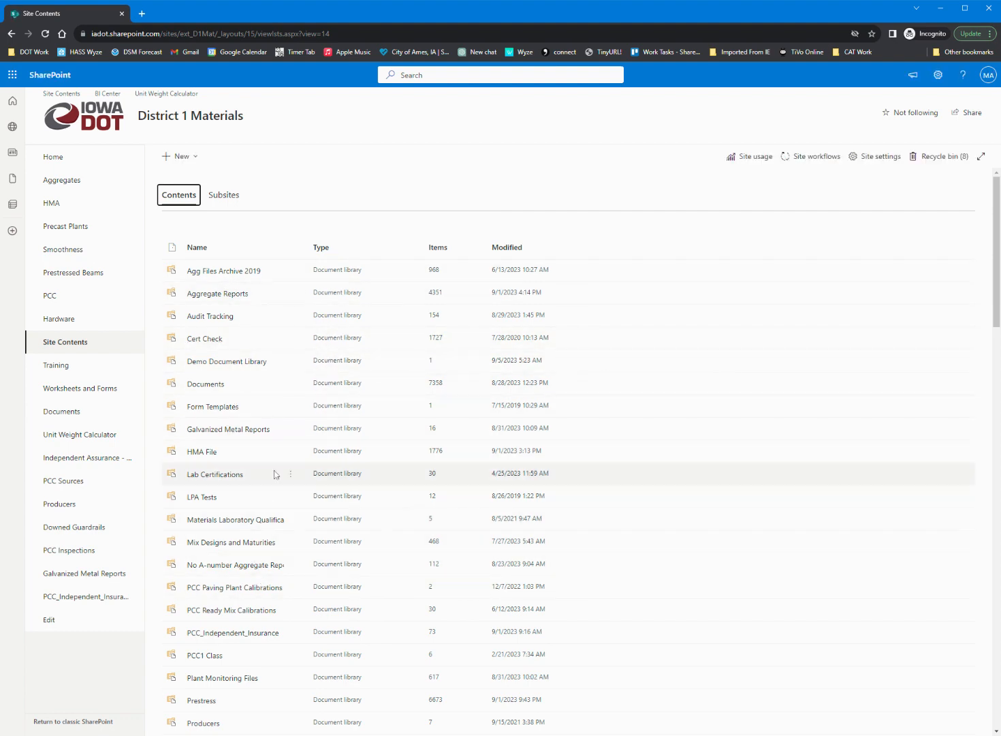
pyautogui.scroll(-3, 280, 428)
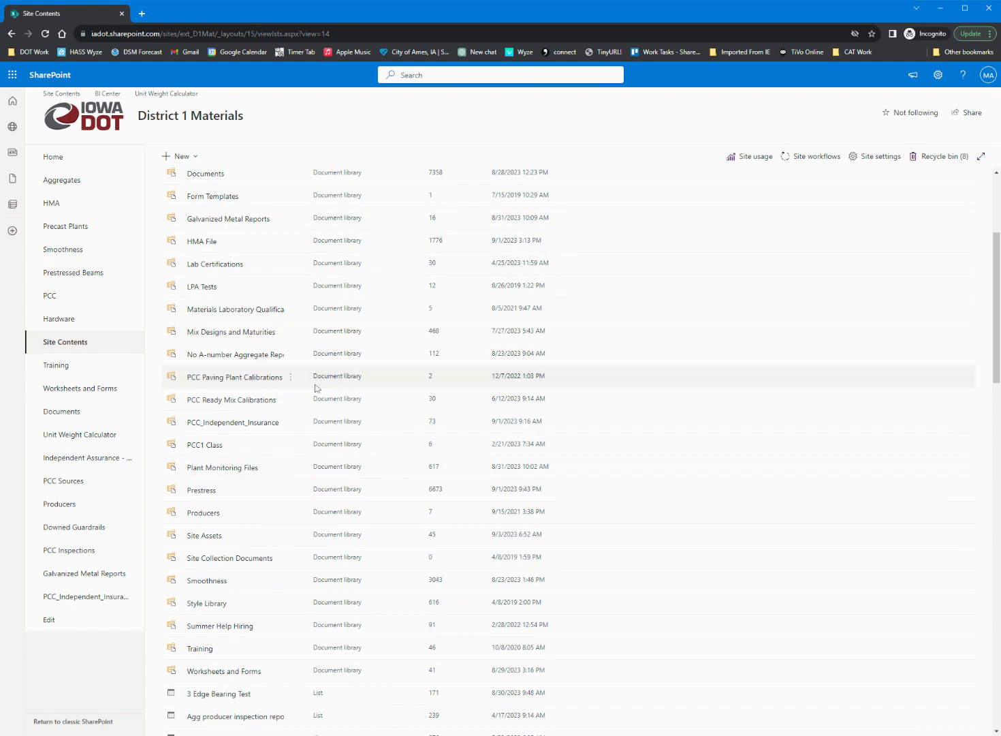
pyautogui.scroll(-6, 315, 385)
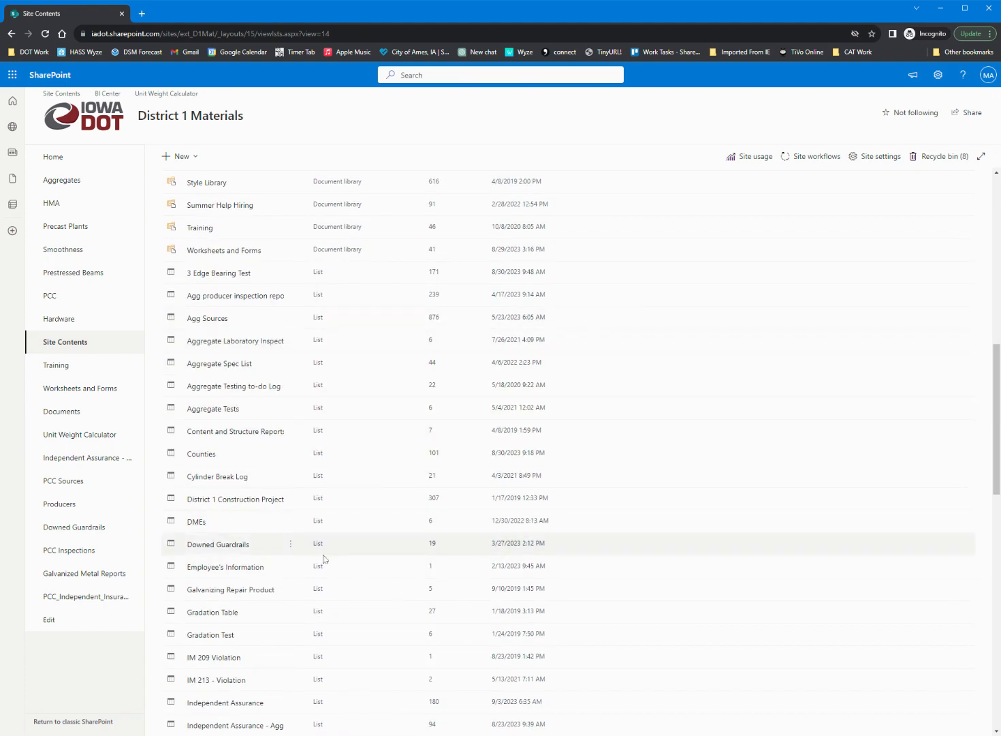
pyautogui.click(196, 522)
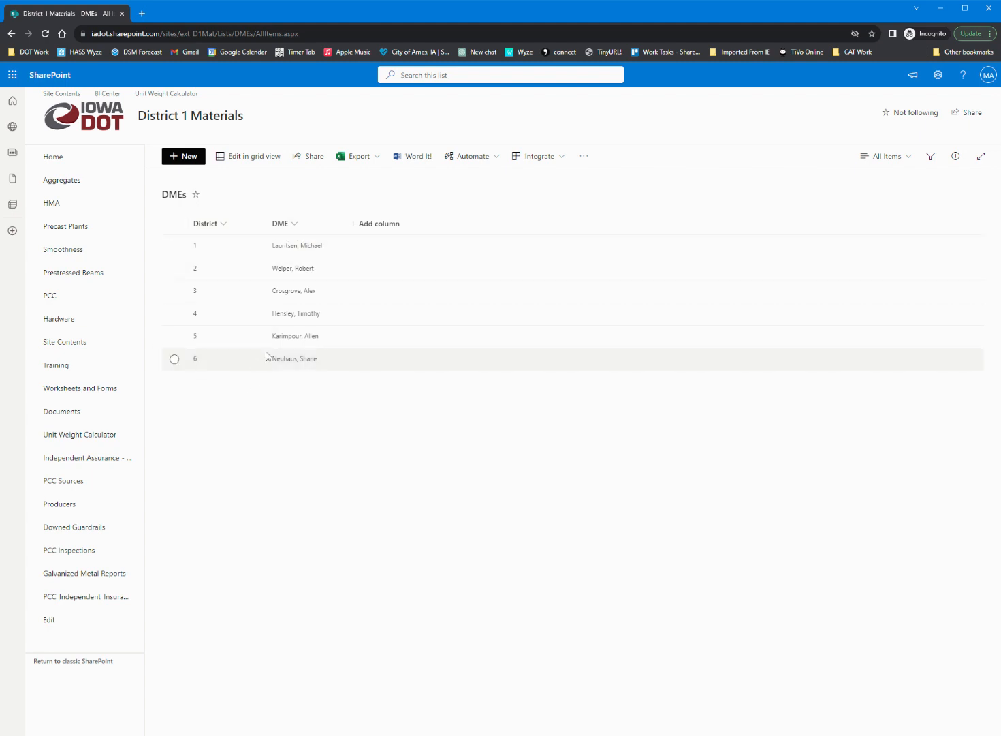
# Step: Return to the site contents, open the 3 Edge Bearing Test list and look through its columns
pyautogui.click(11, 33)
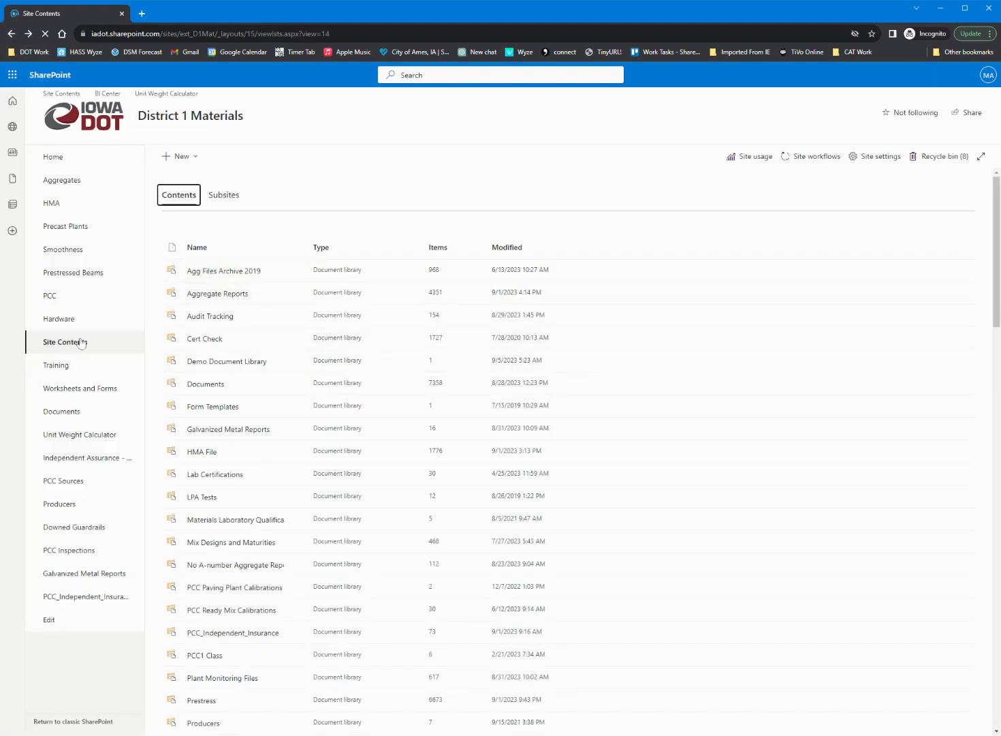
pyautogui.scroll(-13, 253, 333)
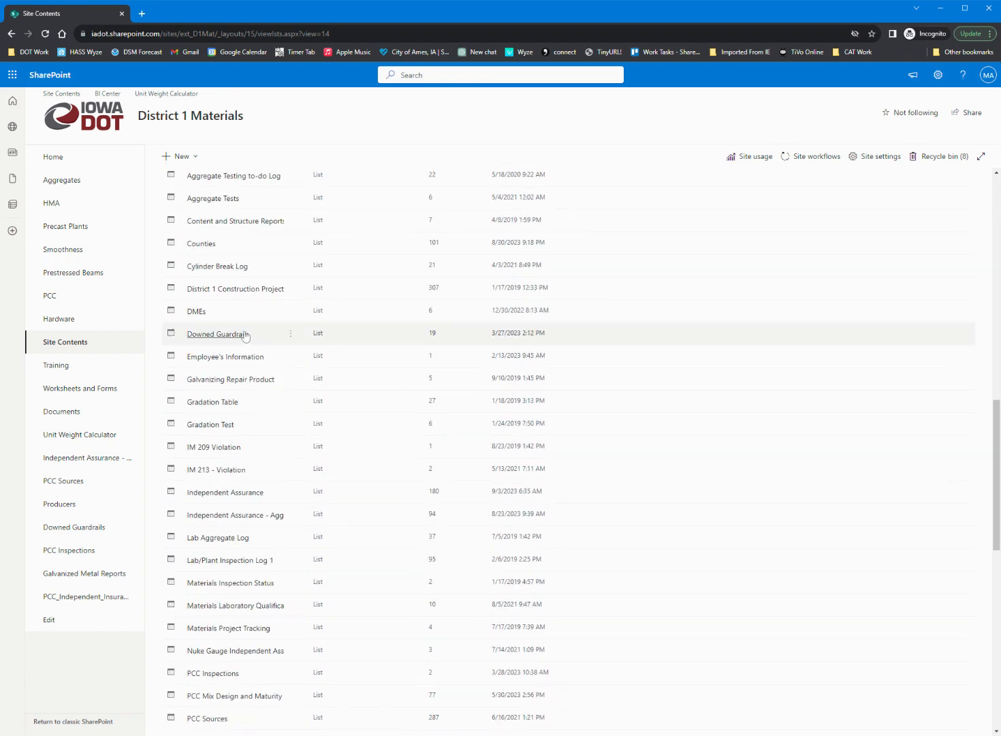
pyautogui.scroll(3, 243, 329)
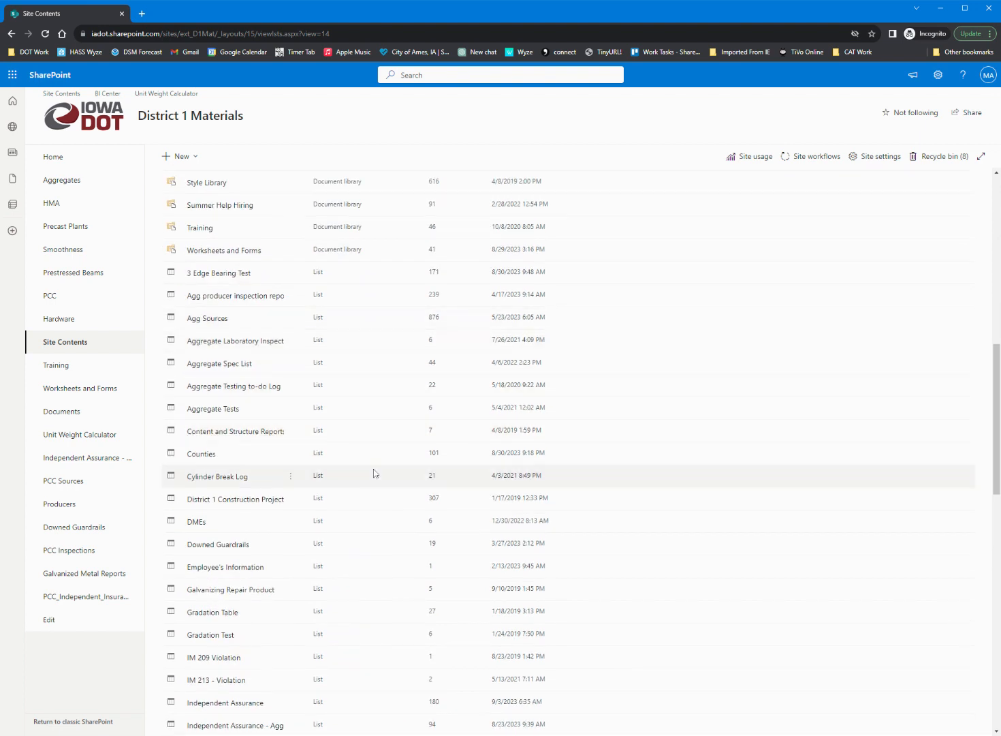
pyautogui.click(225, 274)
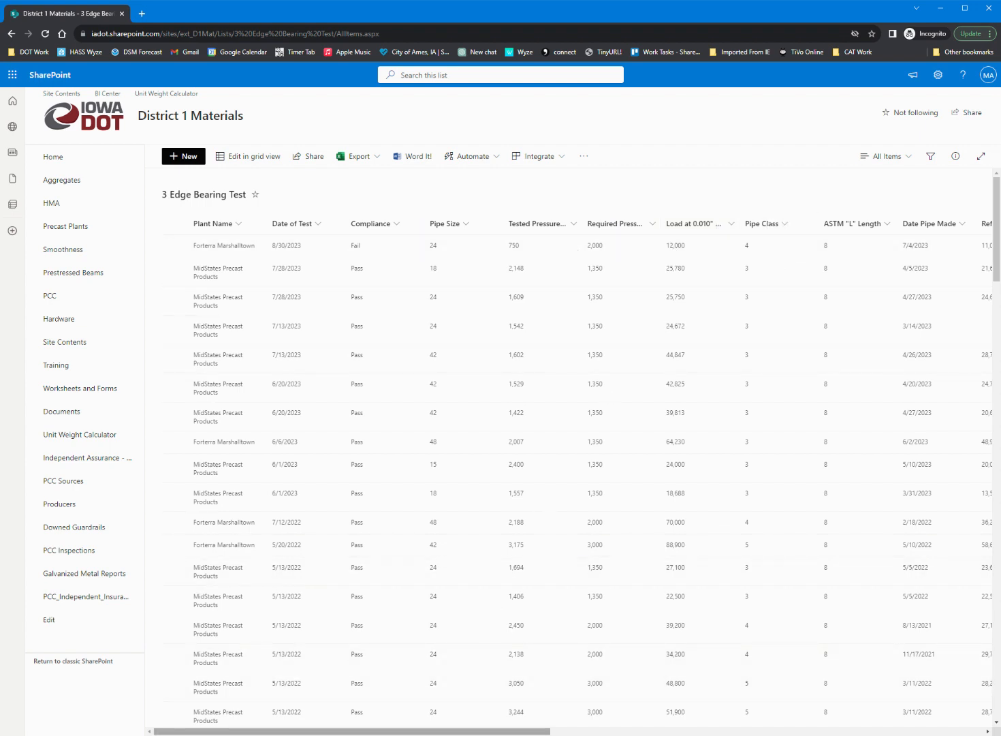
pyautogui.moveTo(449, 732); pyautogui.dragTo(488, 722)
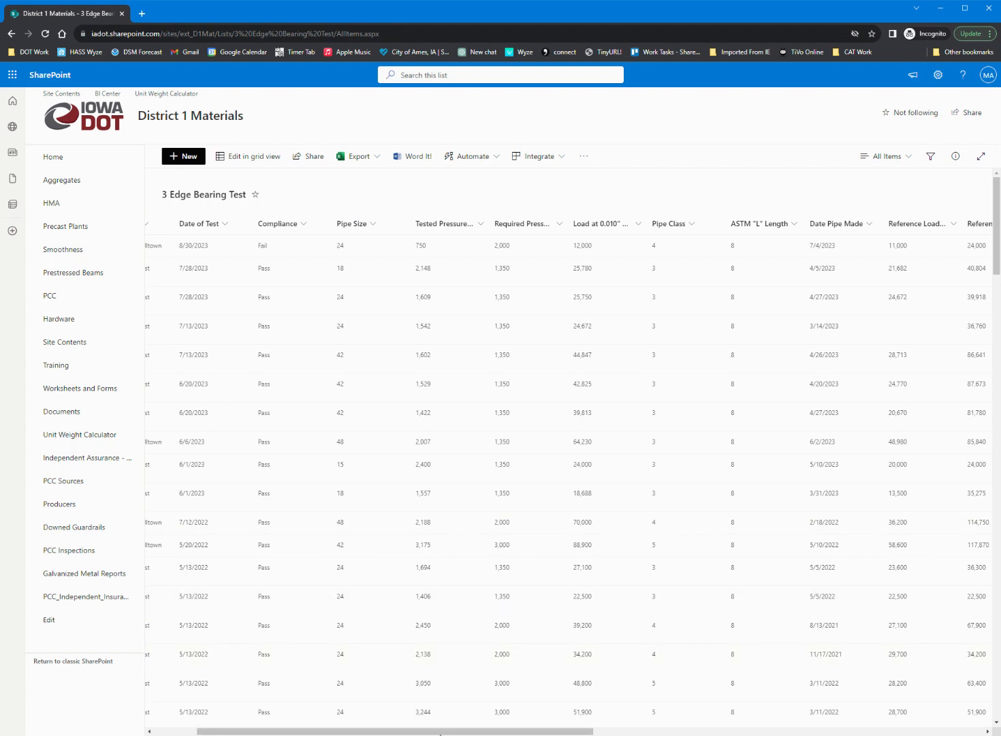
pyautogui.moveTo(440, 732); pyautogui.dragTo(363, 732)
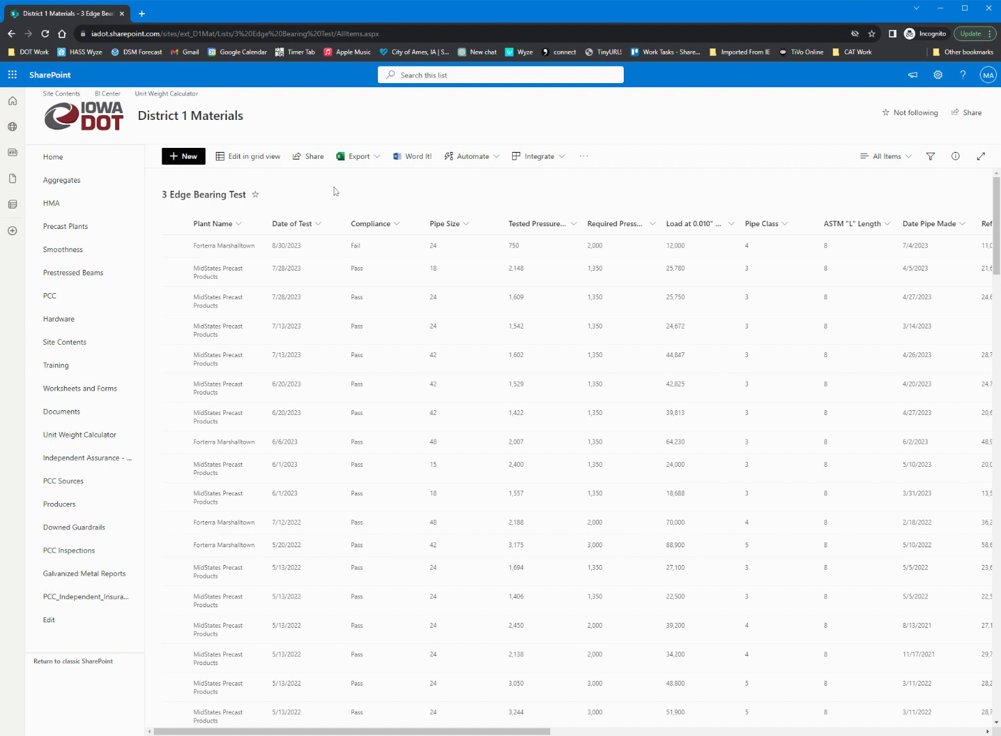
# Step: Create a blank list named DemoList1 from the site contents, without showing it in site navigation
pyautogui.click(61, 345)
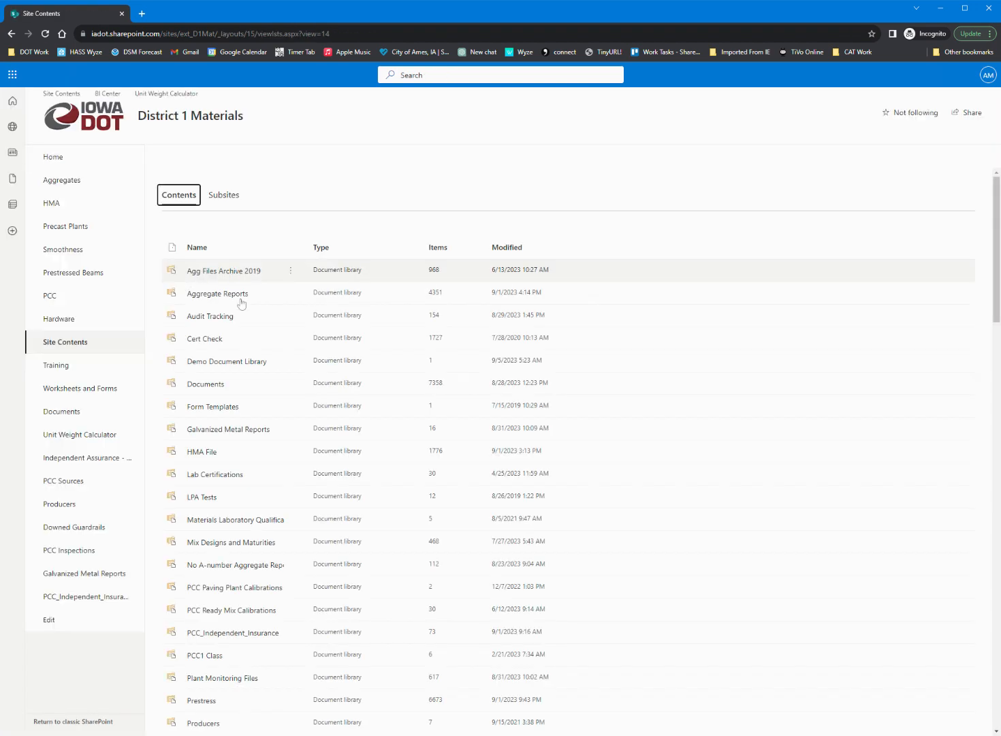
pyautogui.click(185, 157)
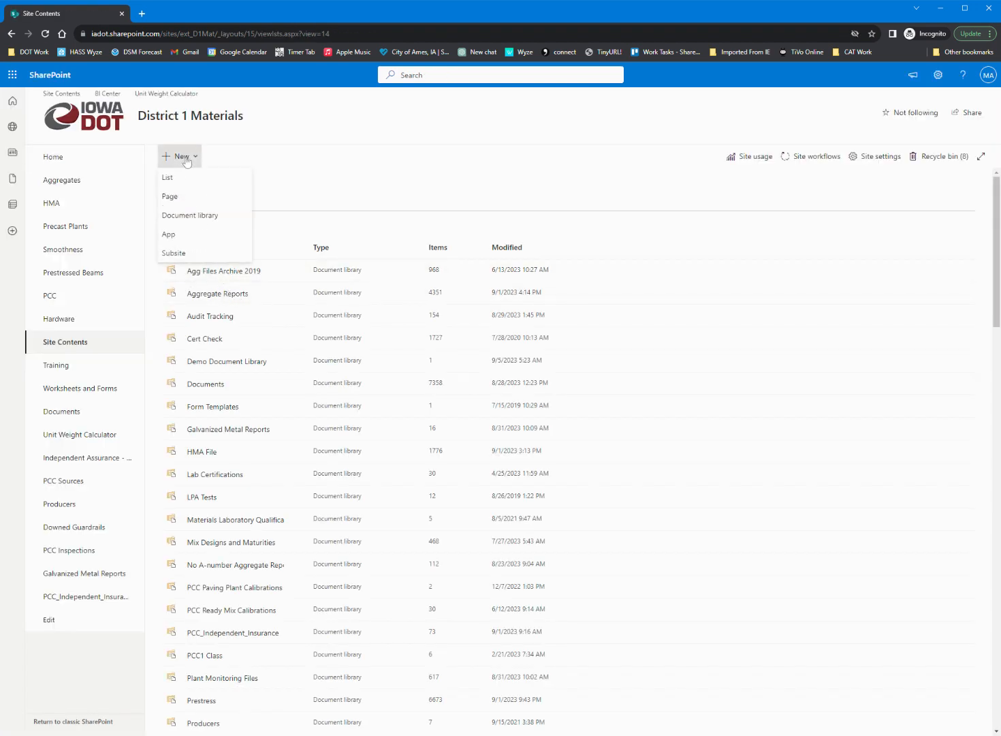
pyautogui.click(175, 180)
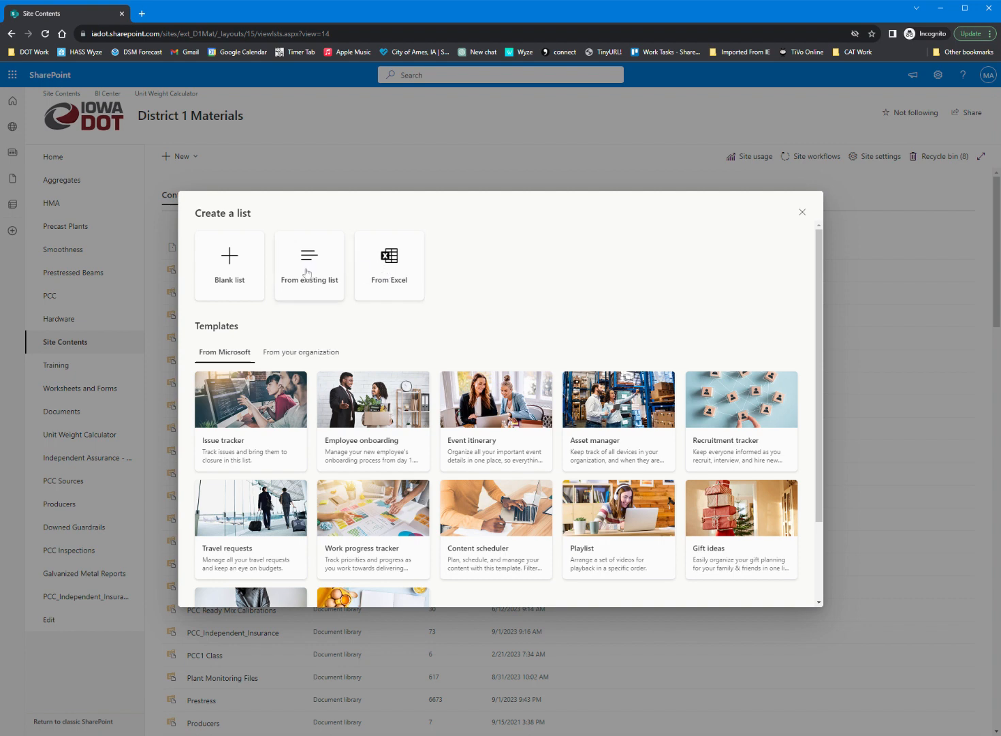
pyautogui.click(229, 276)
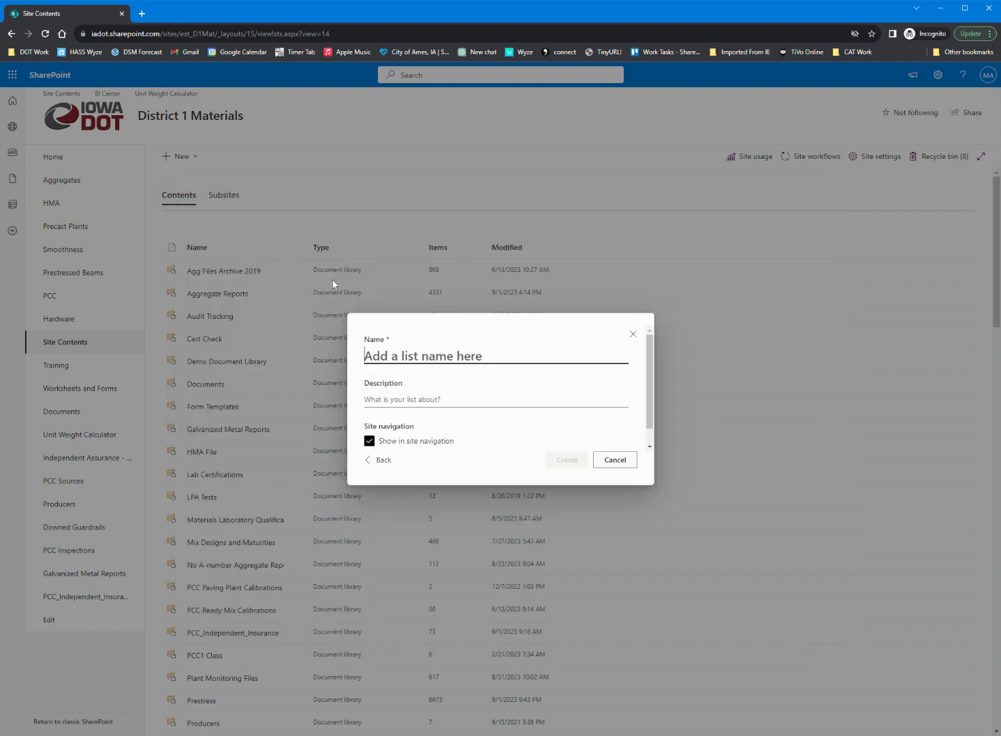
pyautogui.write('Demo')
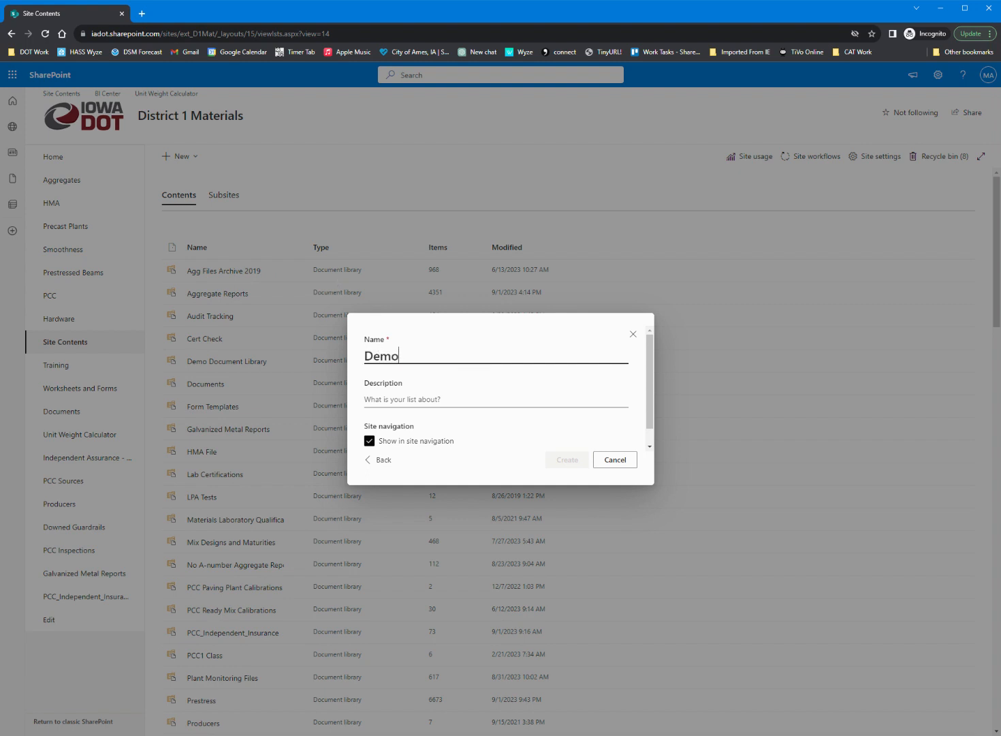
pyautogui.write('List1')
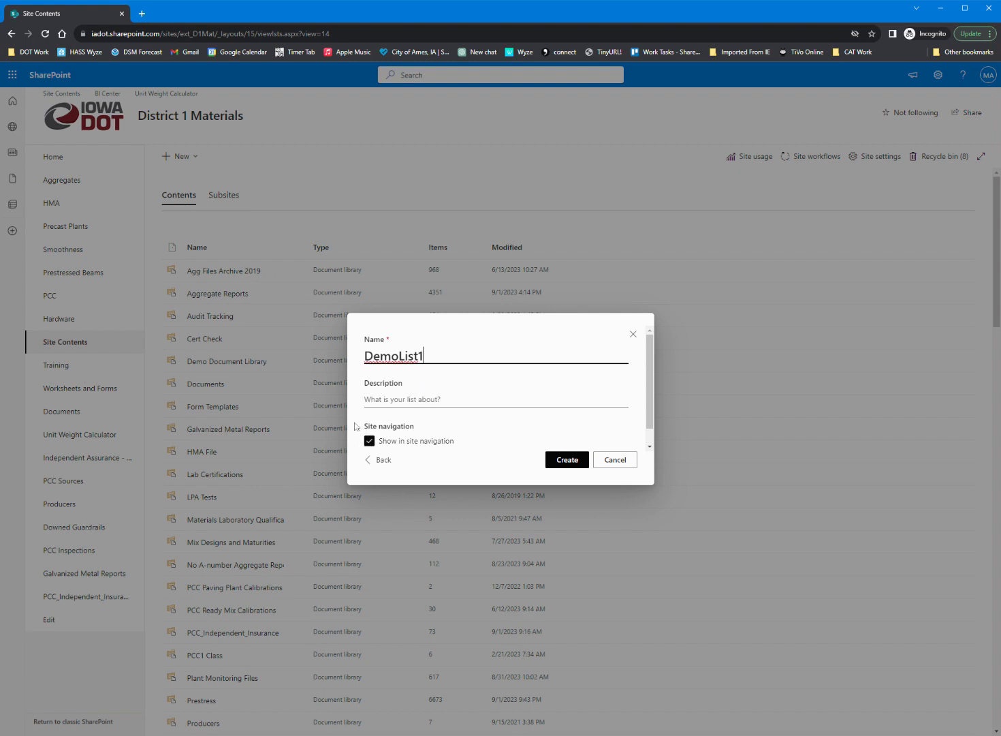
pyautogui.click(370, 441)
pyautogui.click(557, 463)
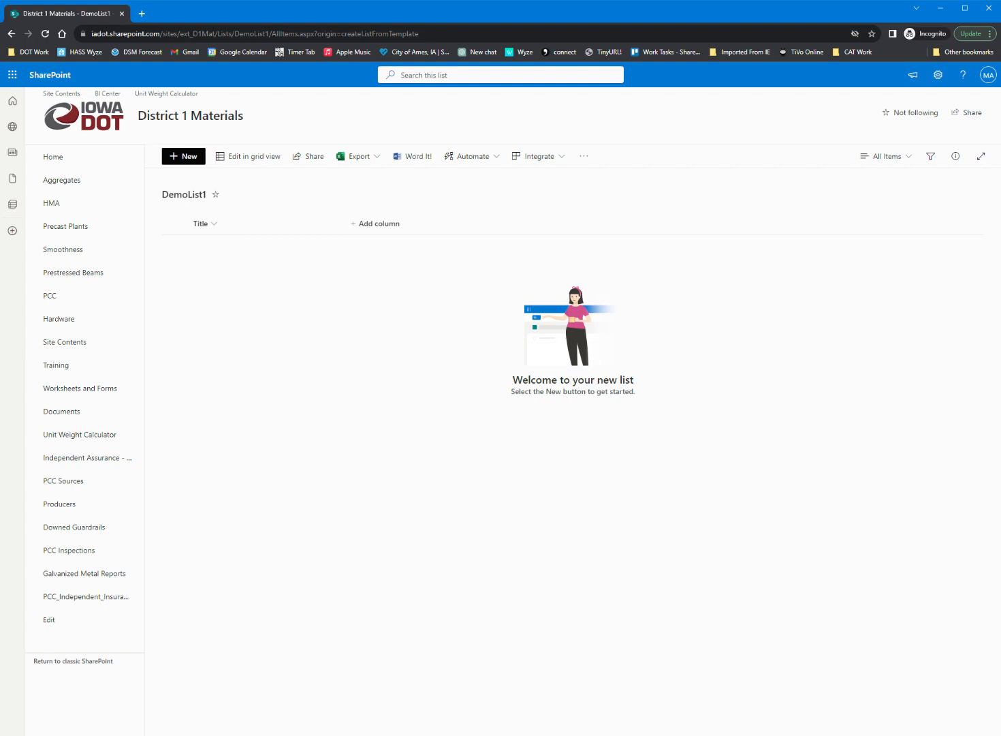
# Step: Rename the new list's Title column to Location
pyautogui.click(213, 225)
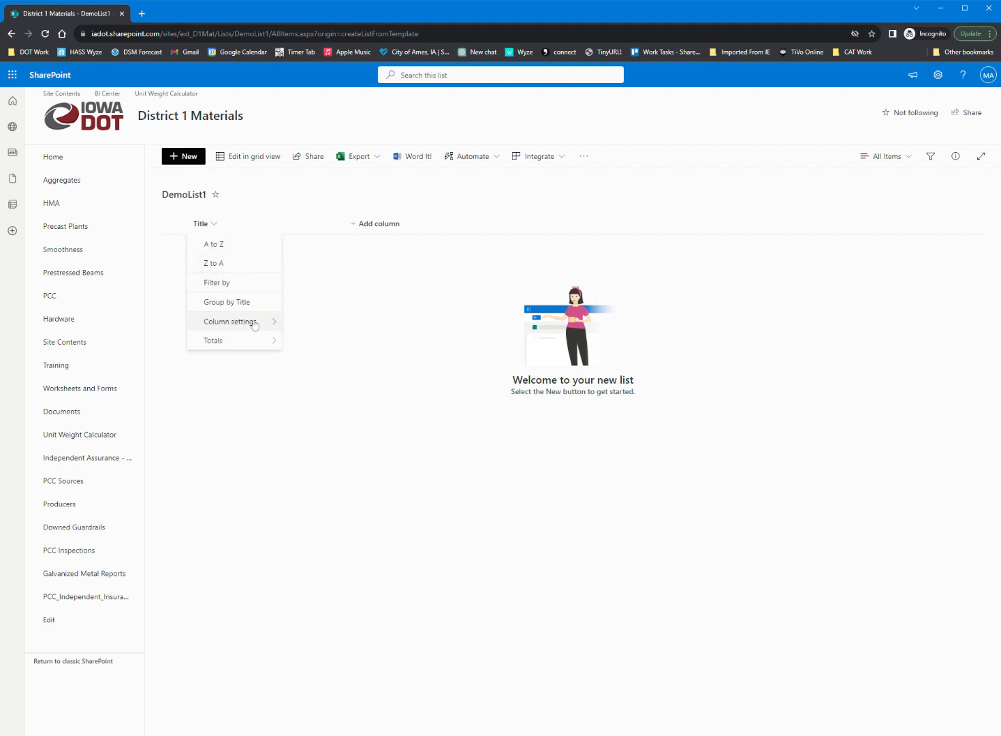
pyautogui.moveTo(255, 326)
pyautogui.click(304, 324)
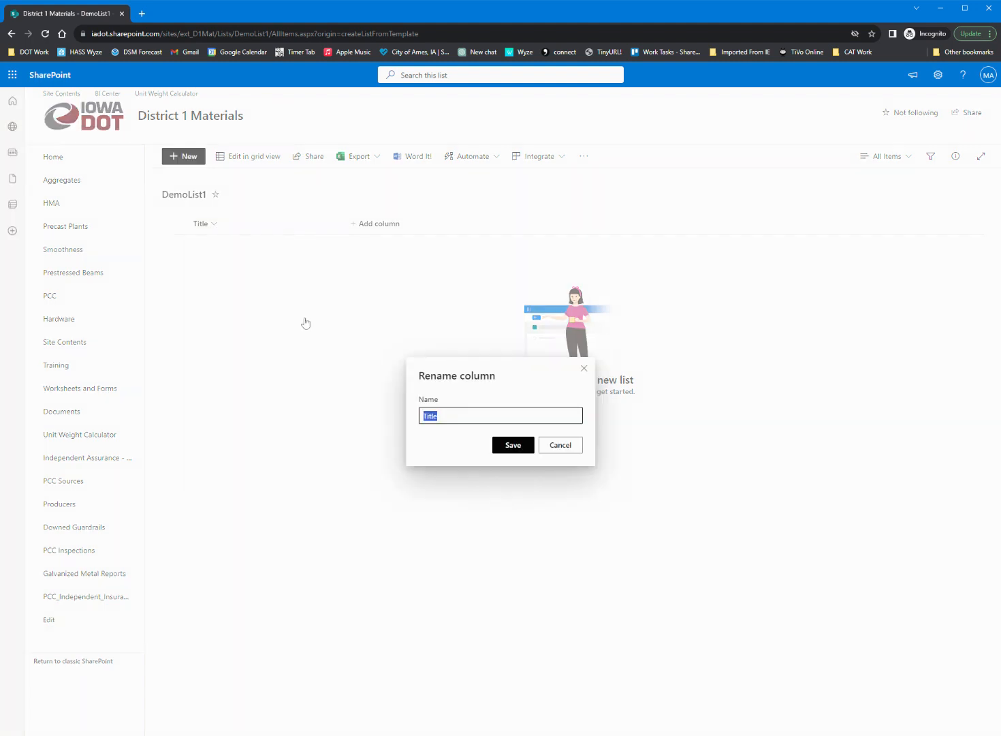
pyautogui.write('Location')
pyautogui.press('Return')
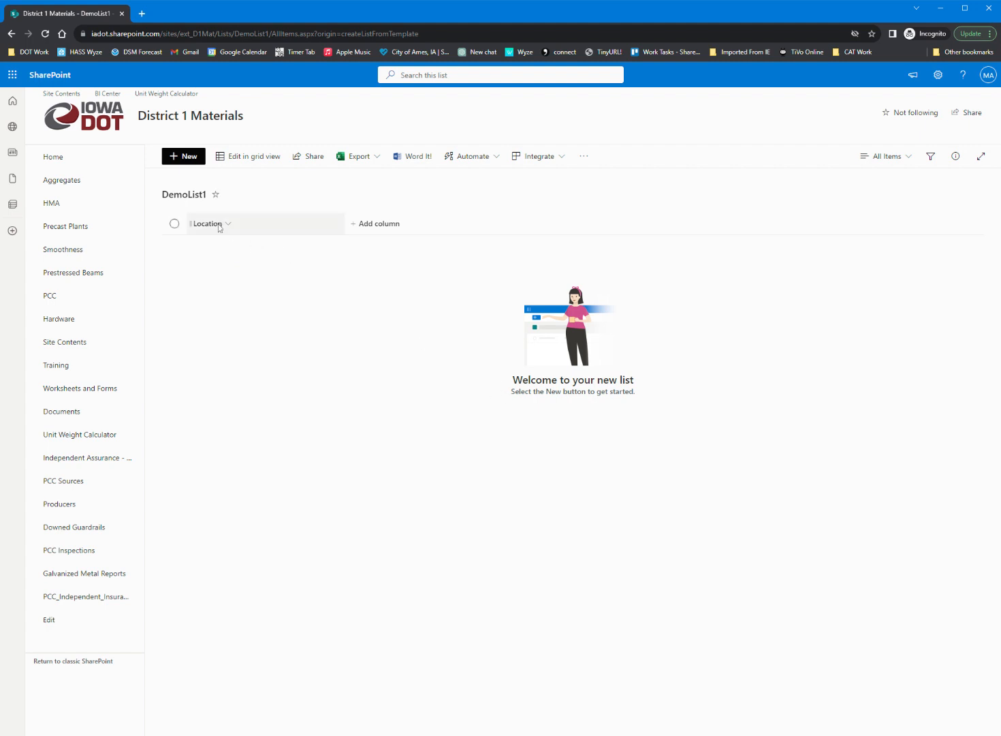
# Step: Add a date and time column named When that includes the time and defaults to today's date
pyautogui.click(389, 230)
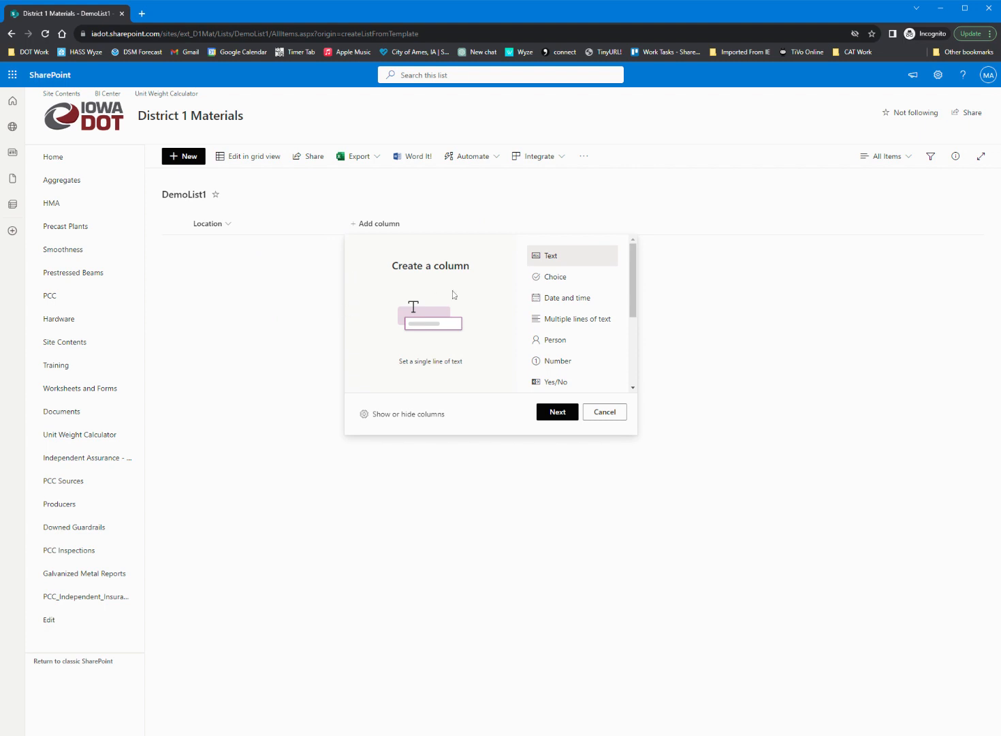
pyautogui.click(581, 299)
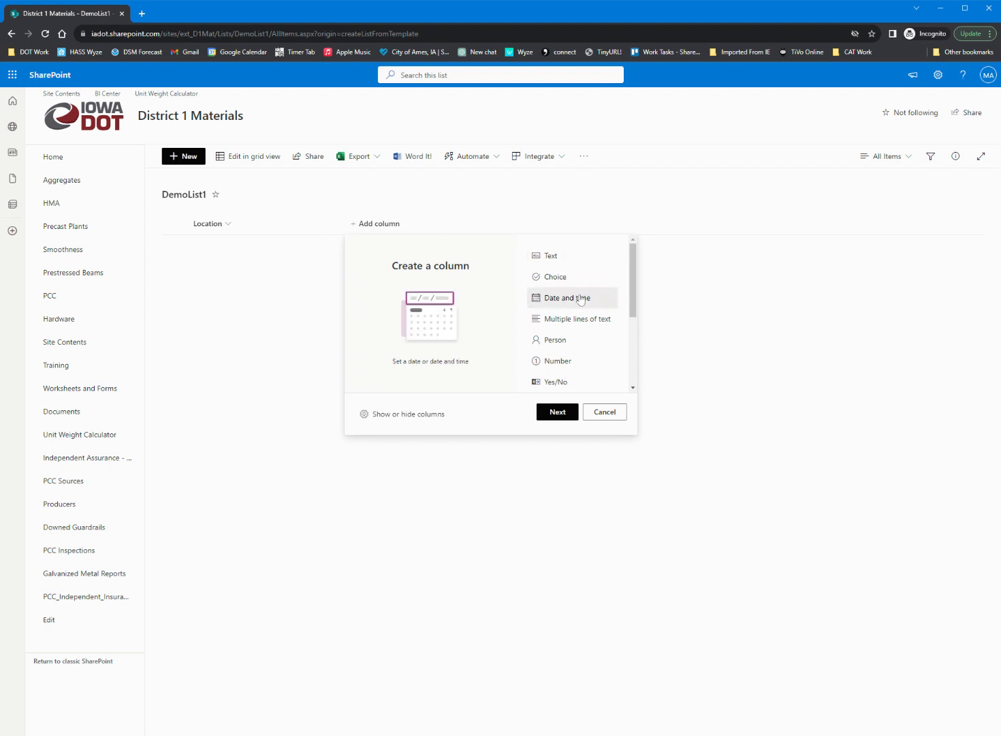
pyautogui.click(554, 412)
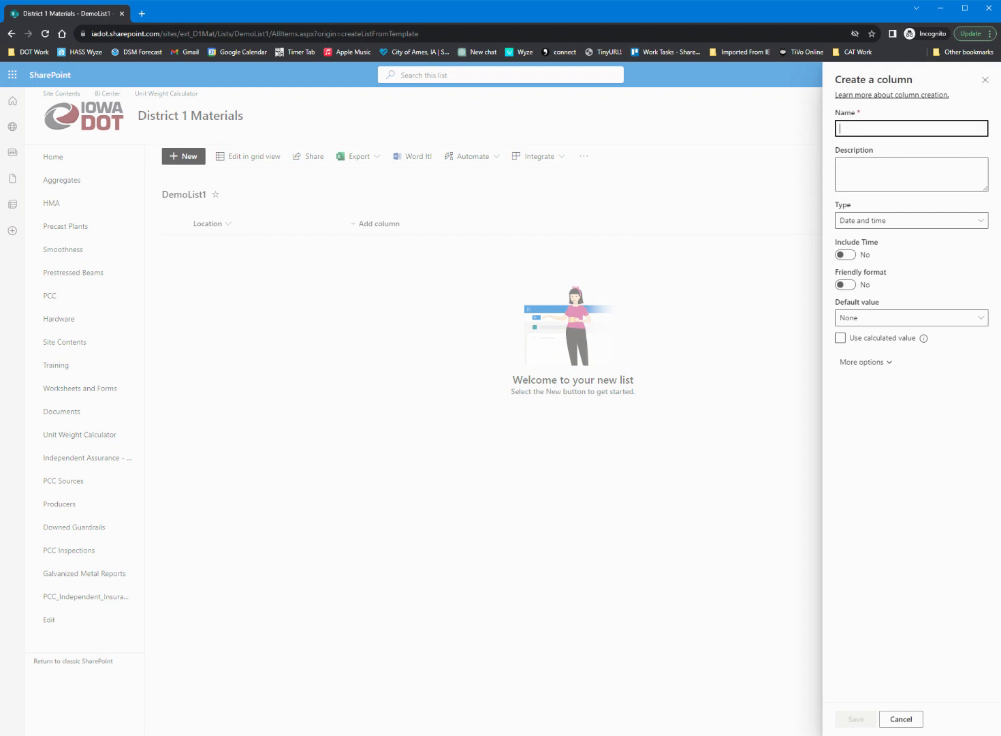
pyautogui.write('When')
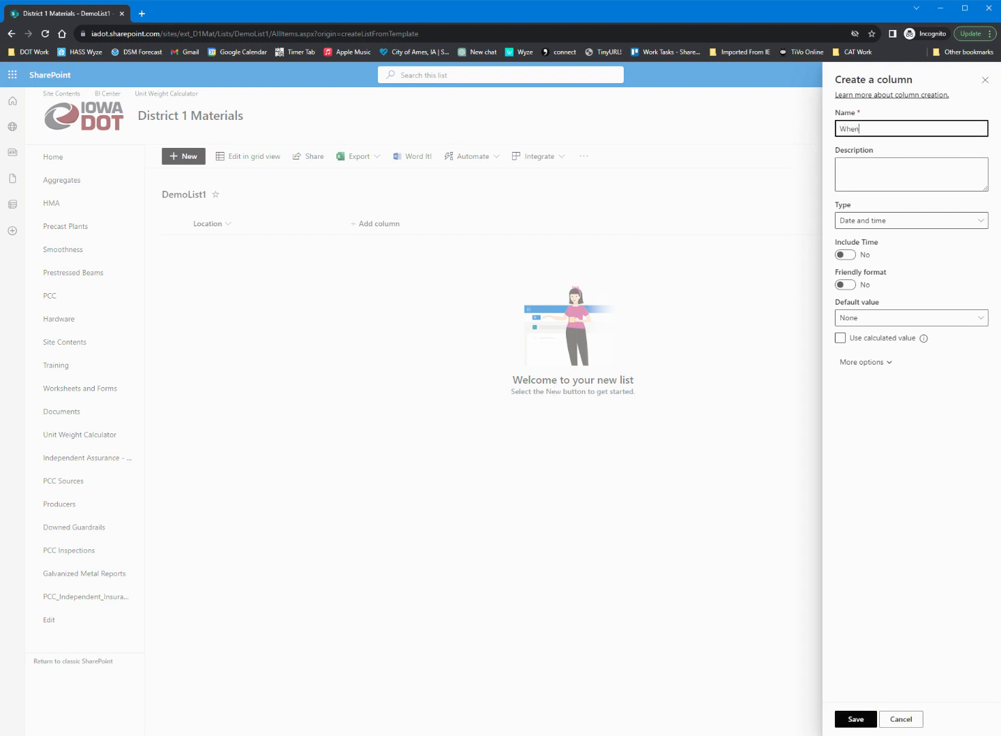
pyautogui.click(850, 256)
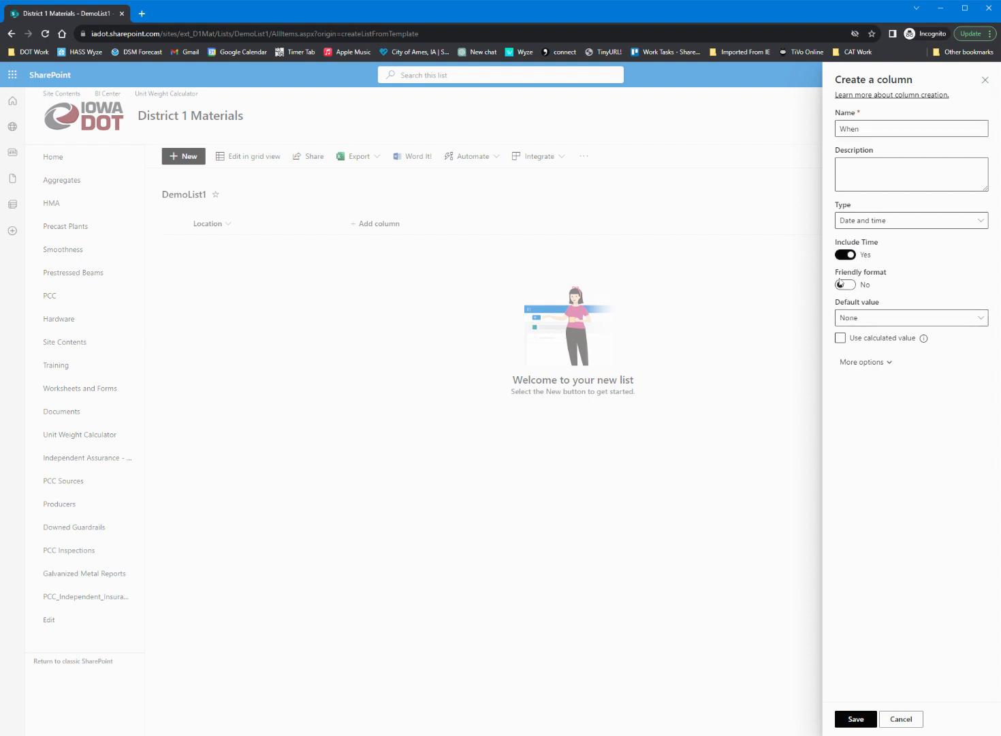
pyautogui.click(848, 319)
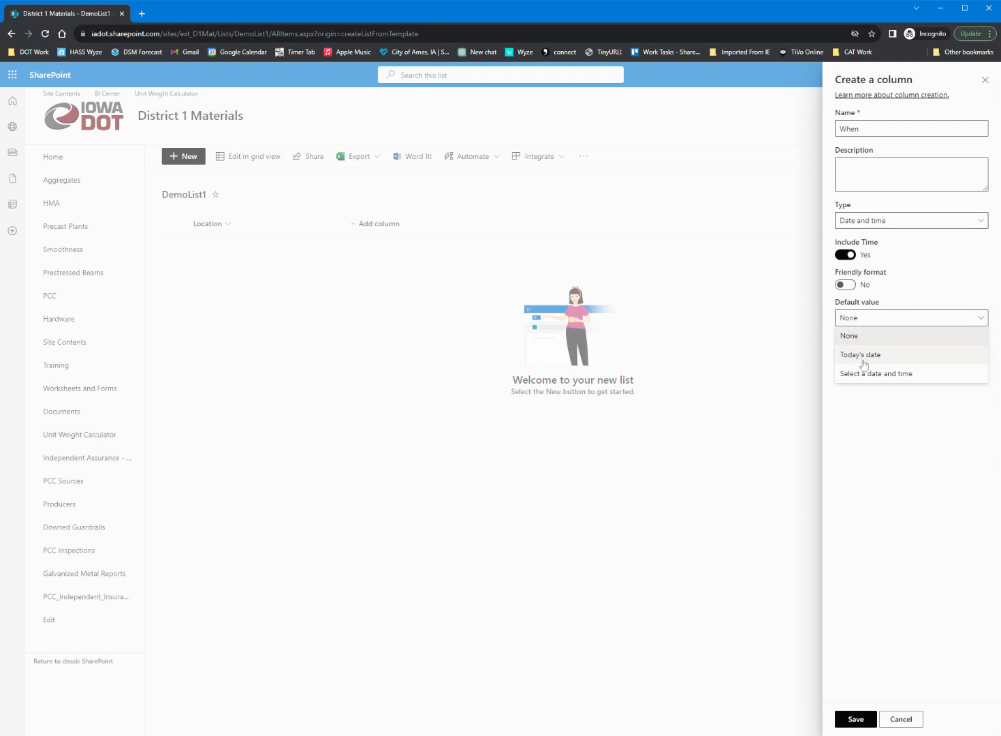
pyautogui.click(861, 354)
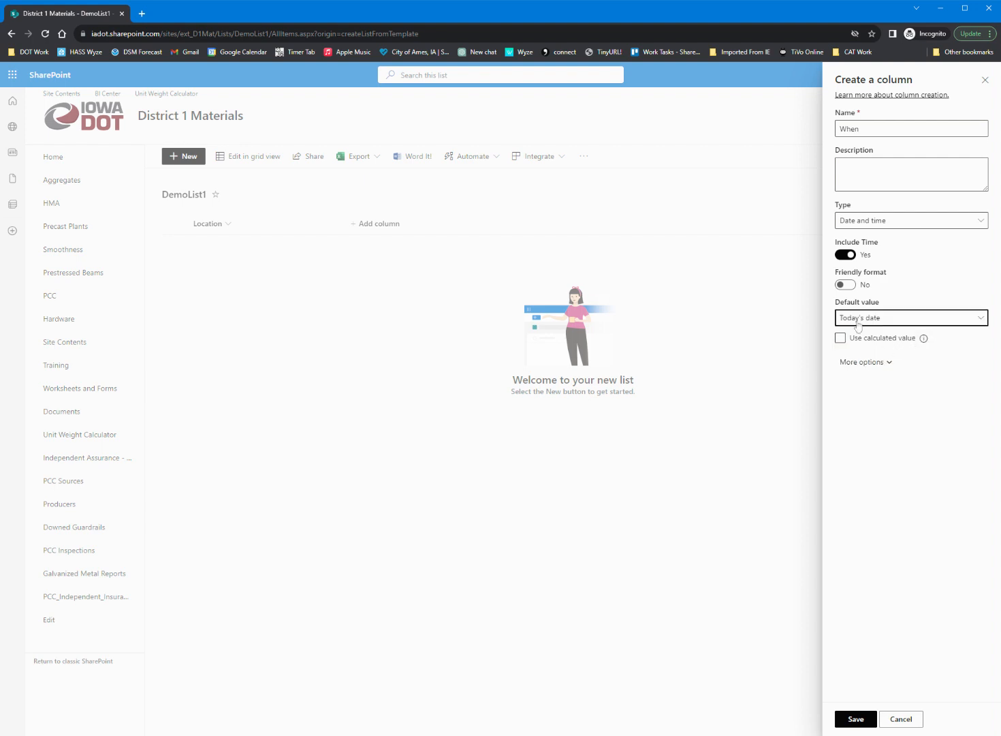
pyautogui.click(860, 362)
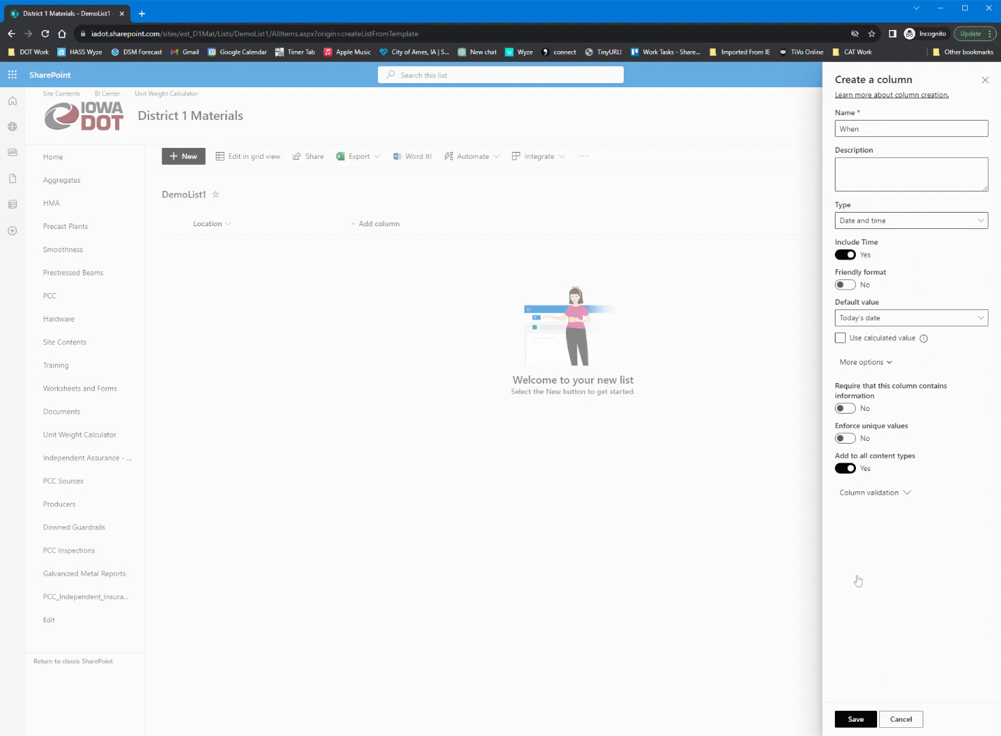
pyautogui.click(846, 719)
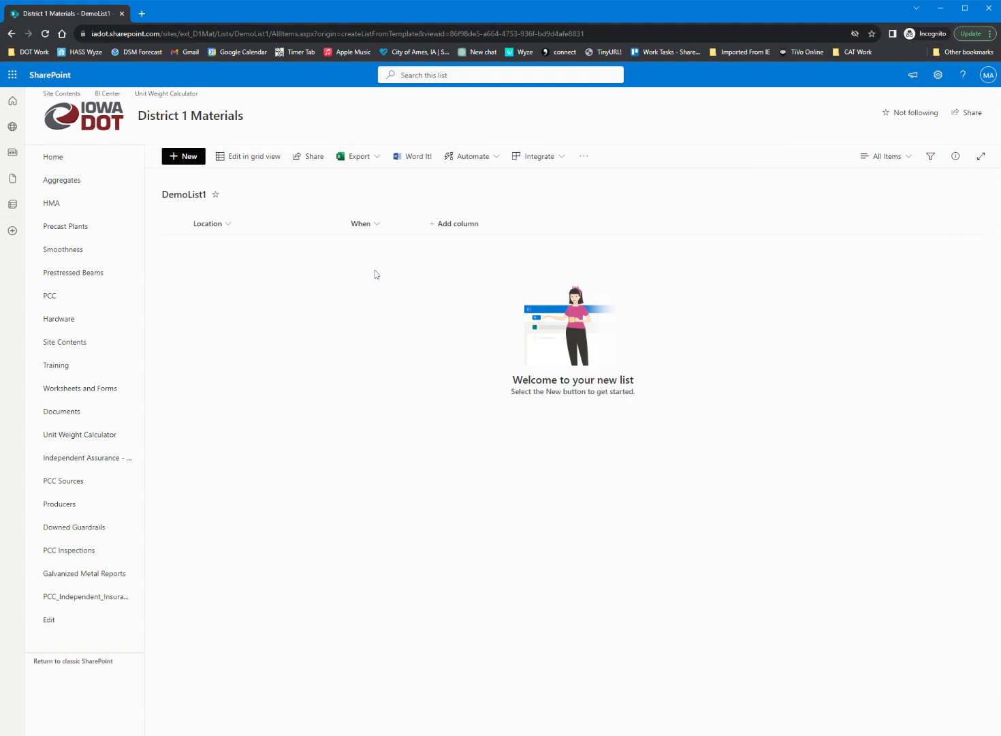
# Step: Start a new choice column in DemoList1 and set its three choices to Good, Okay and Bad
pyautogui.click(453, 228)
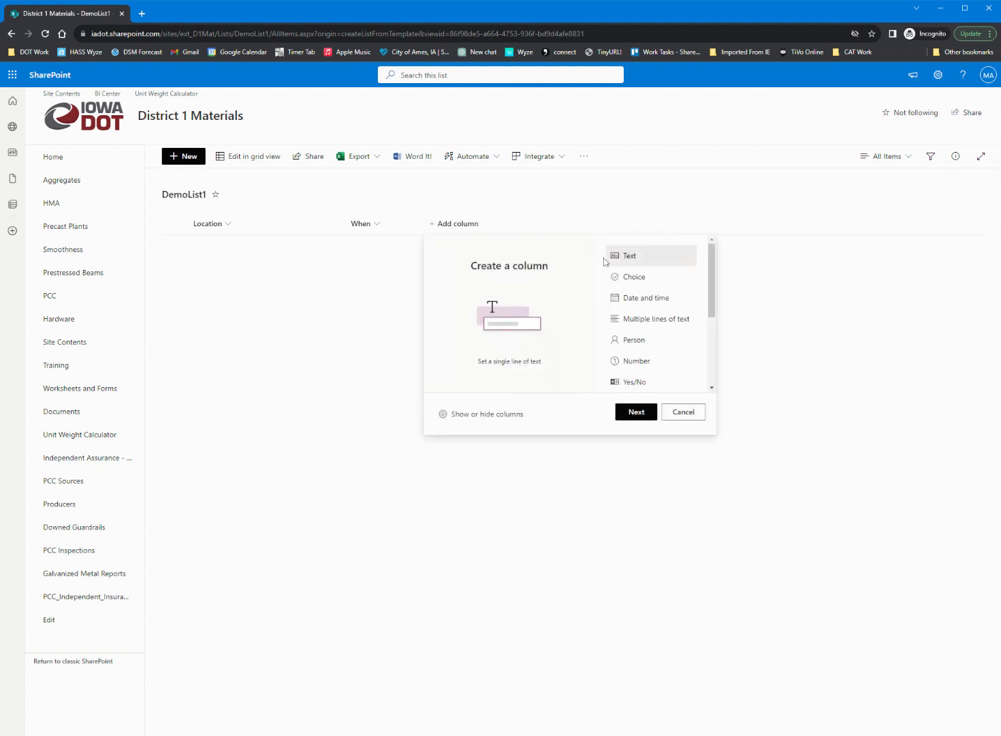
pyautogui.click(647, 281)
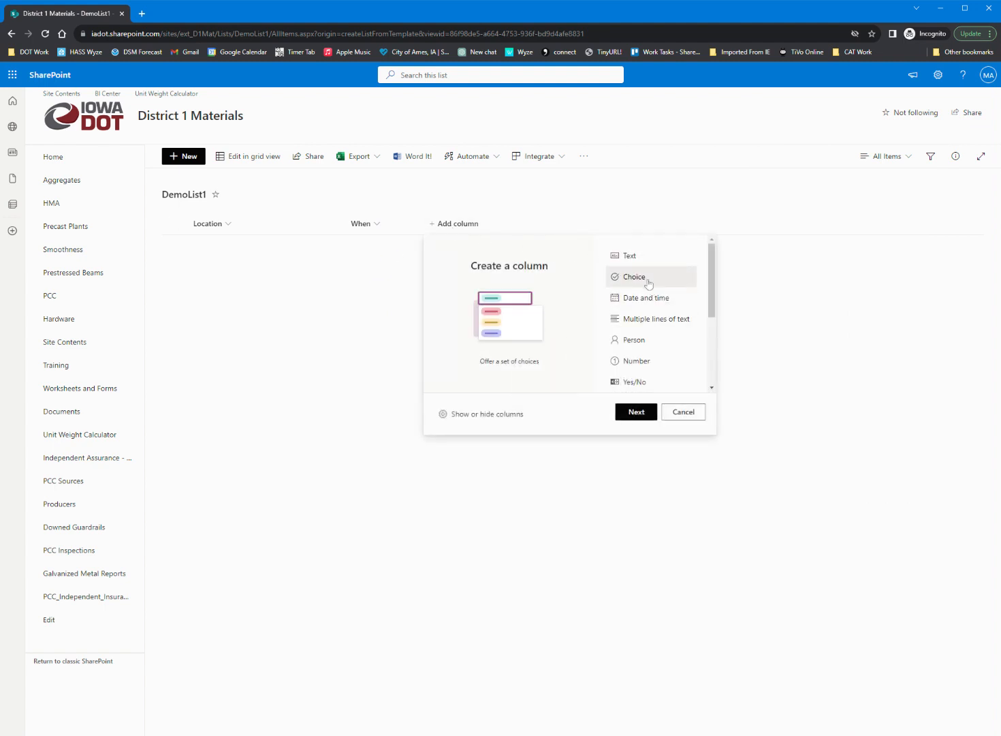
pyautogui.click(634, 412)
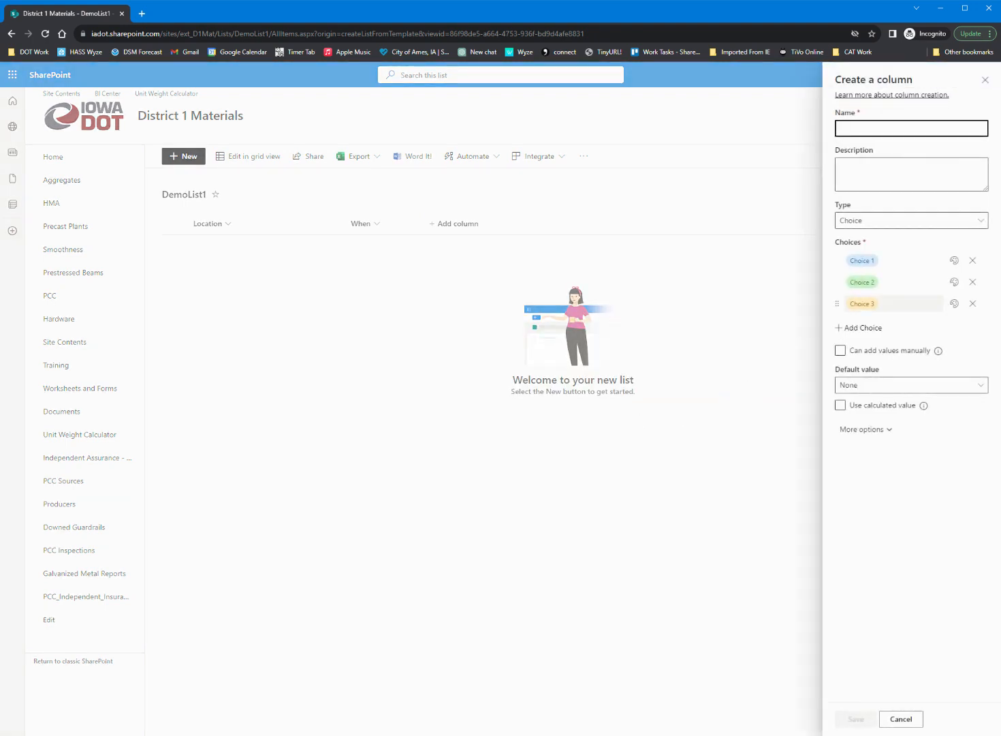
pyautogui.click(865, 261)
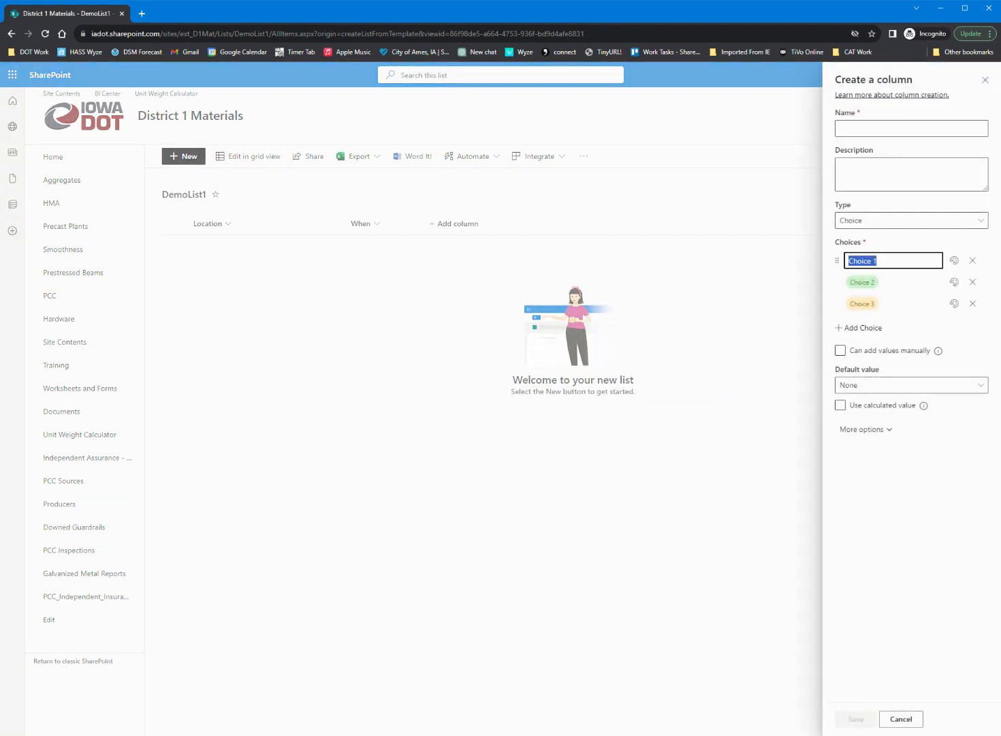
pyautogui.write('Good')
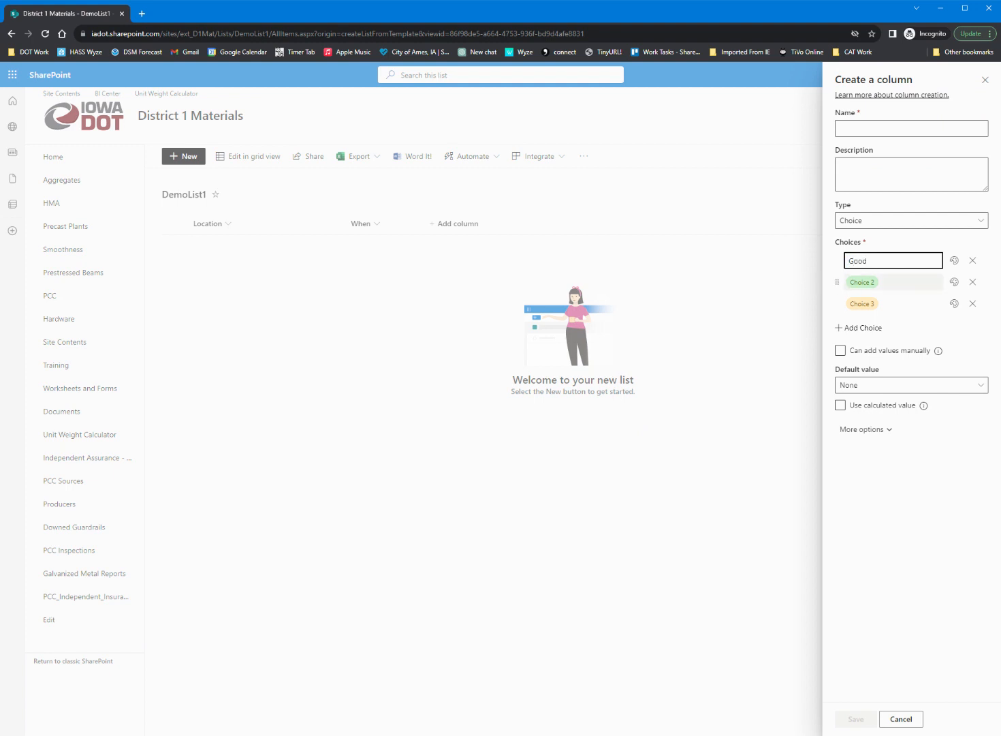
pyautogui.click(861, 282)
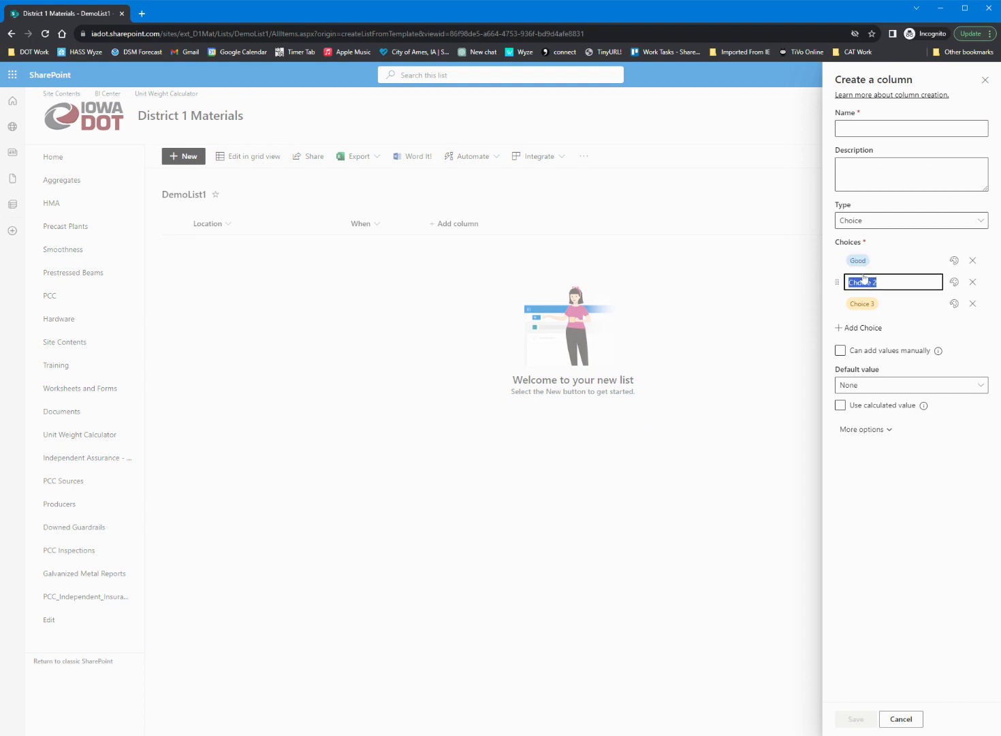
pyautogui.write('med')
pyautogui.write('Okay')
pyautogui.press('Return')
pyautogui.write('b')
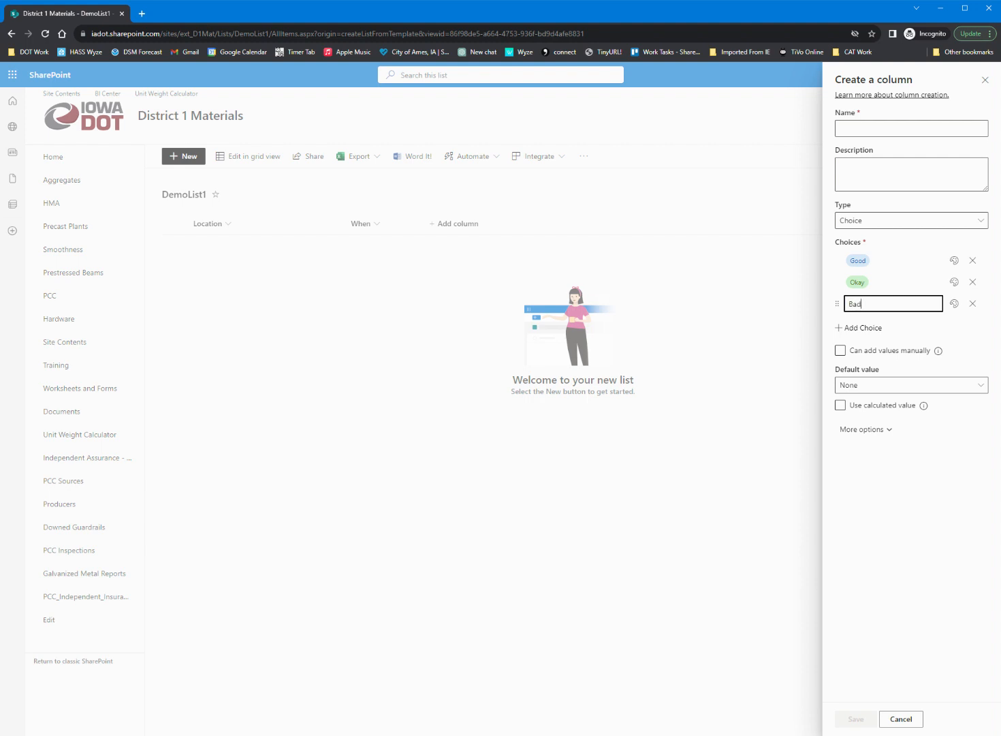
# Step: Keep None as the choice column's default value, name the column Condition and save it
pyautogui.click(851, 387)
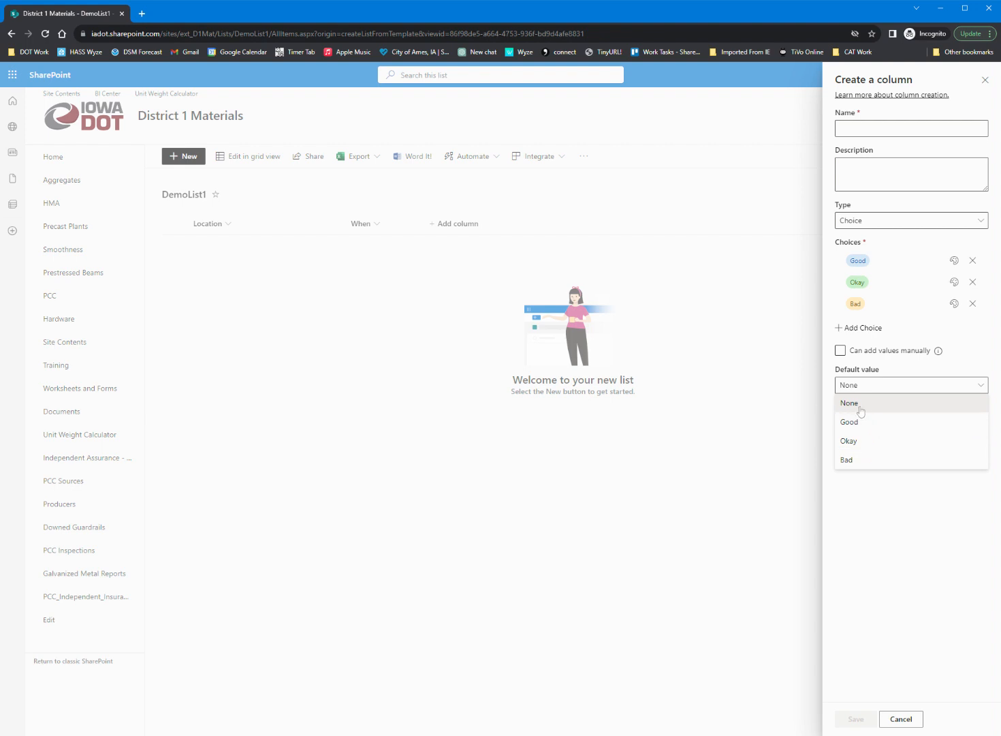
pyautogui.click(872, 407)
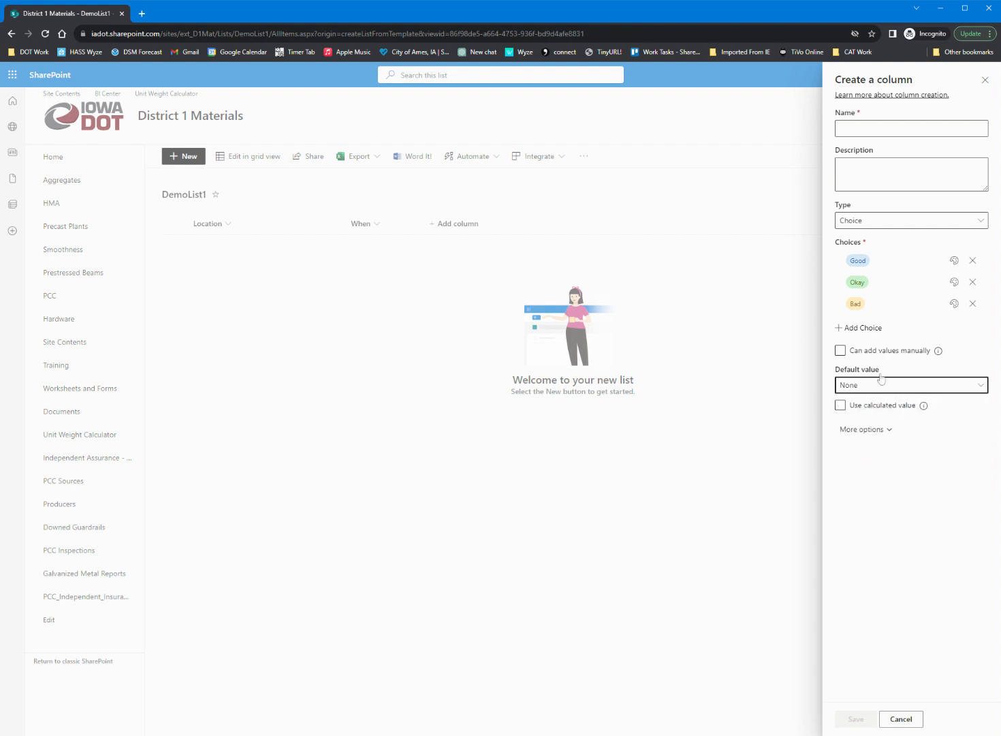
pyautogui.click(896, 352)
pyautogui.click(907, 353)
pyautogui.click(886, 128)
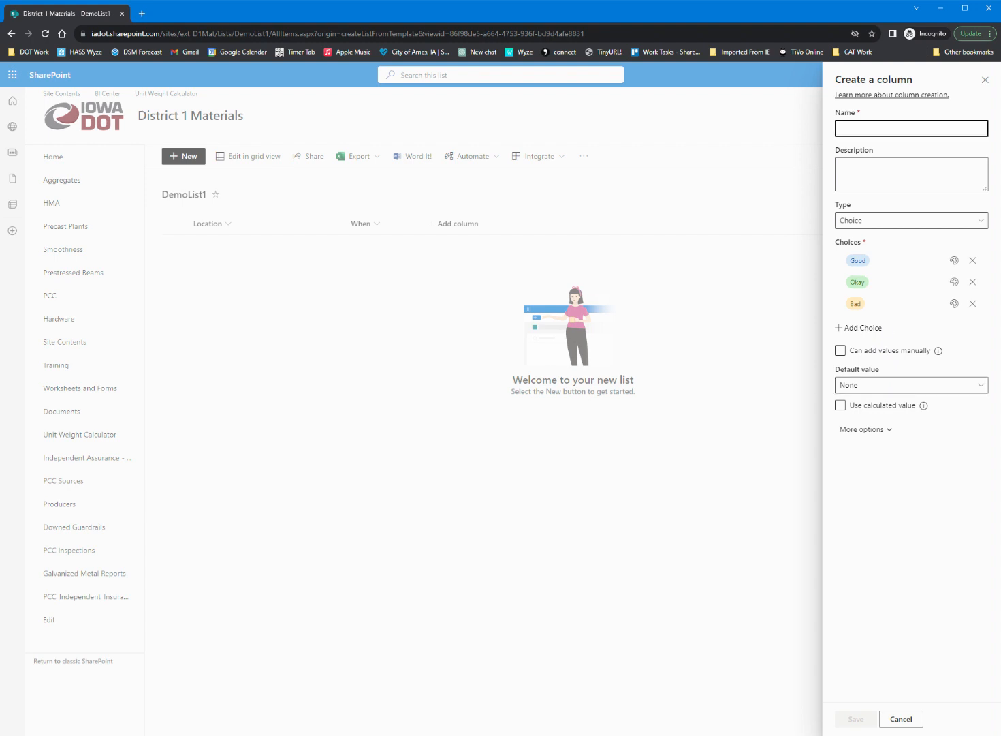
pyautogui.write('Condition')
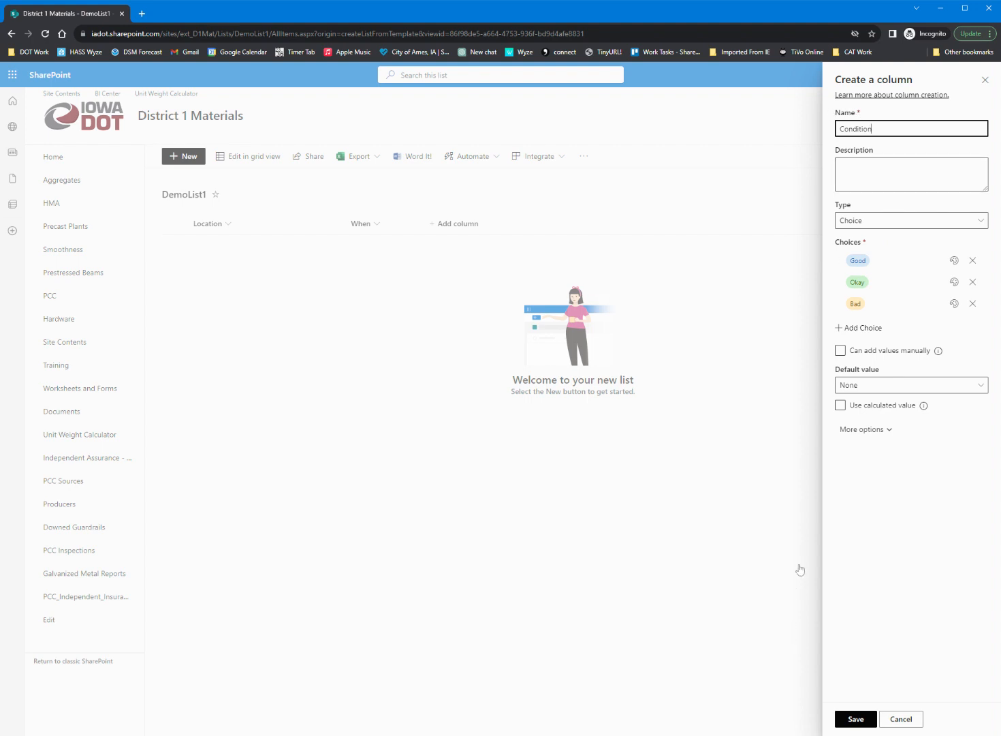
pyautogui.click(842, 726)
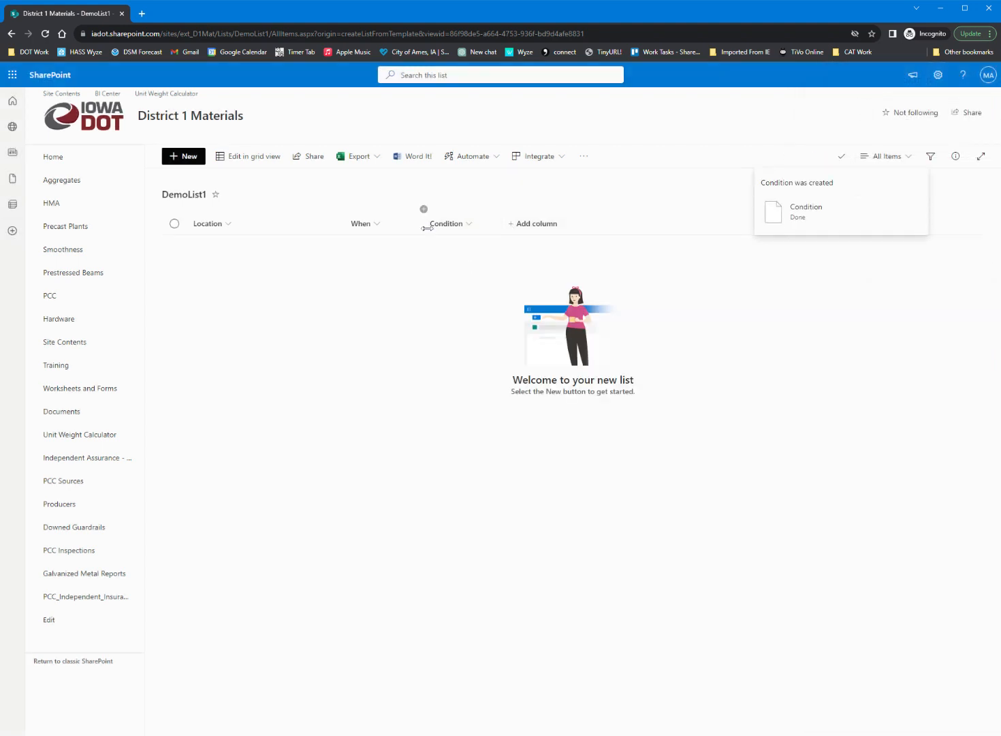
# Step: Start a lookup column named County that uses the County column of the Counties list as its source
pyautogui.click(535, 227)
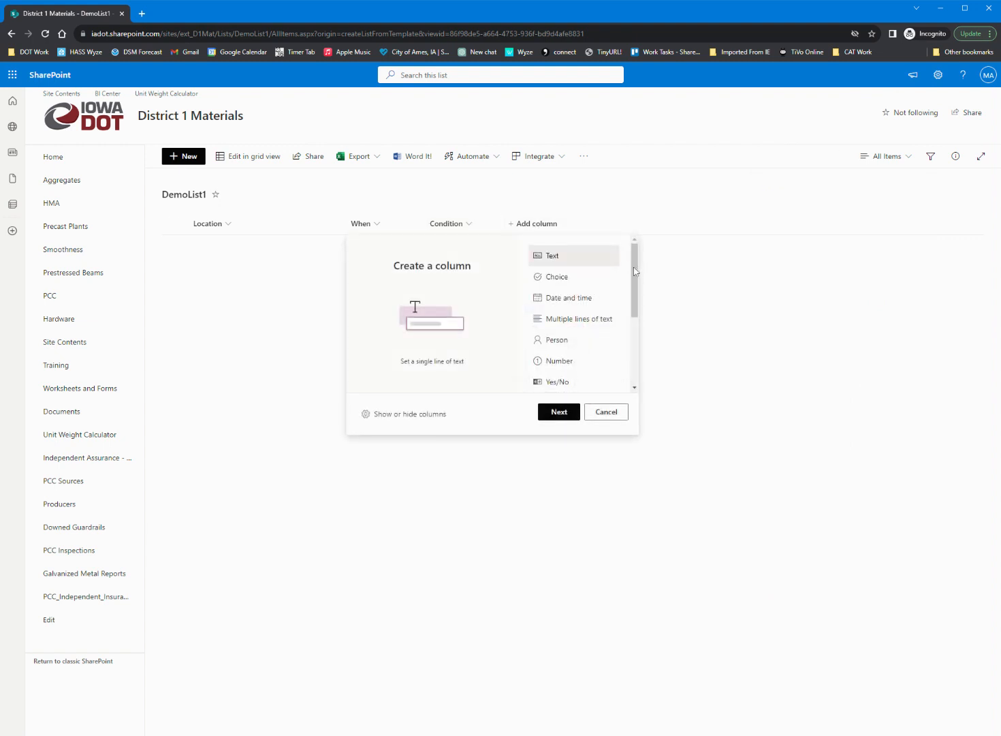
pyautogui.moveTo(634, 271); pyautogui.dragTo(619, 340)
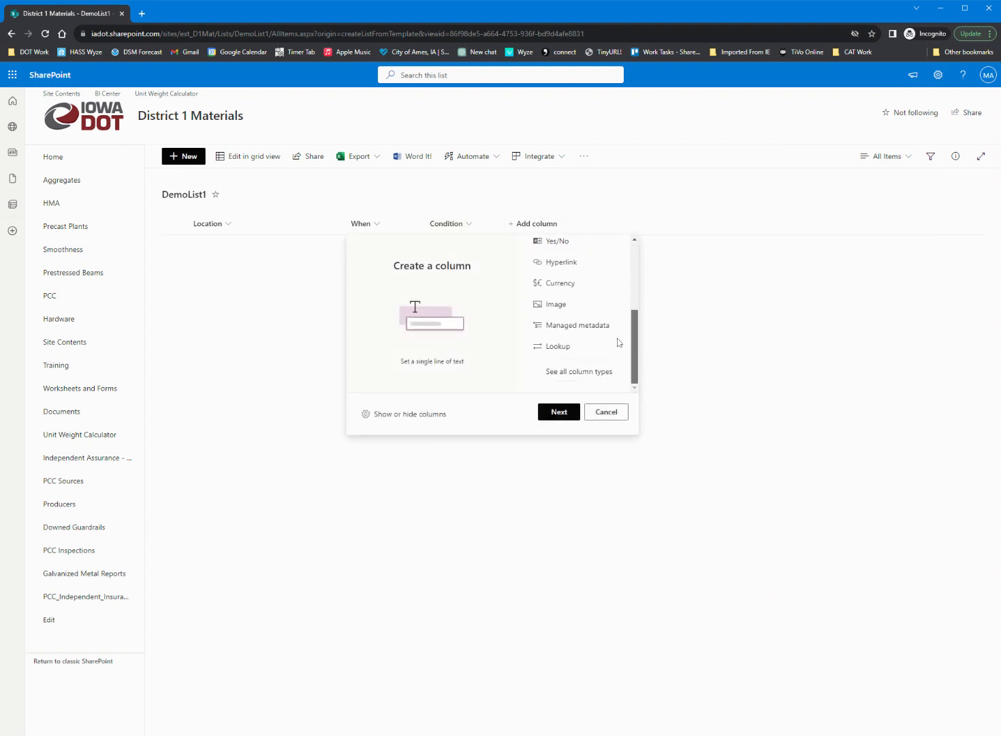
pyautogui.click(565, 346)
pyautogui.click(558, 412)
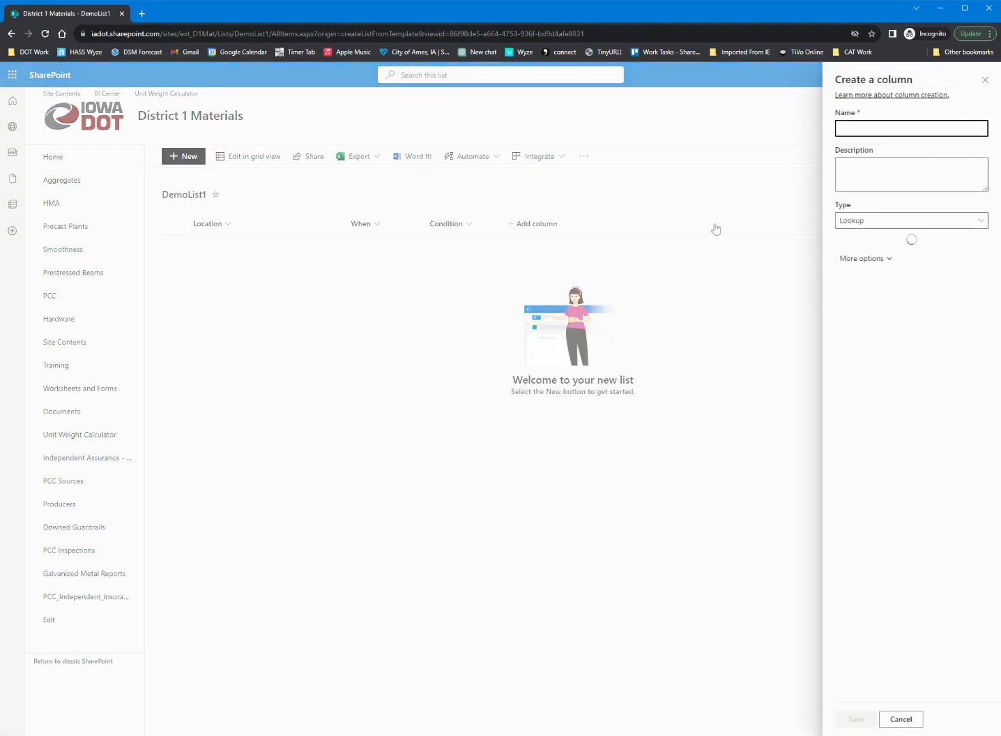
pyautogui.write('County')
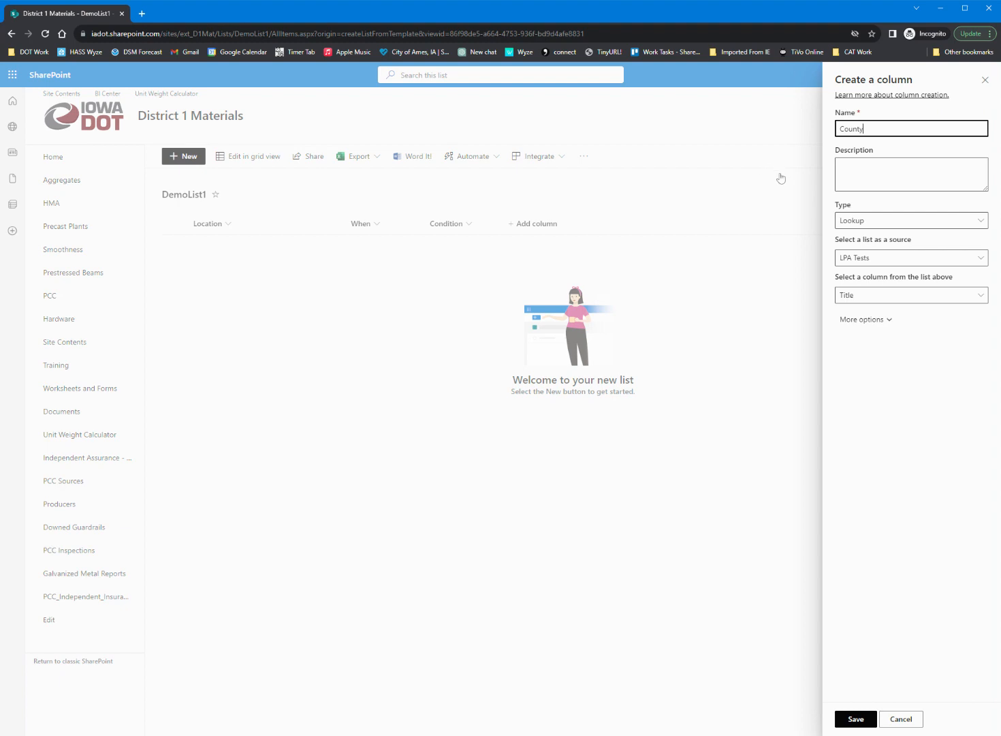
pyautogui.click(846, 261)
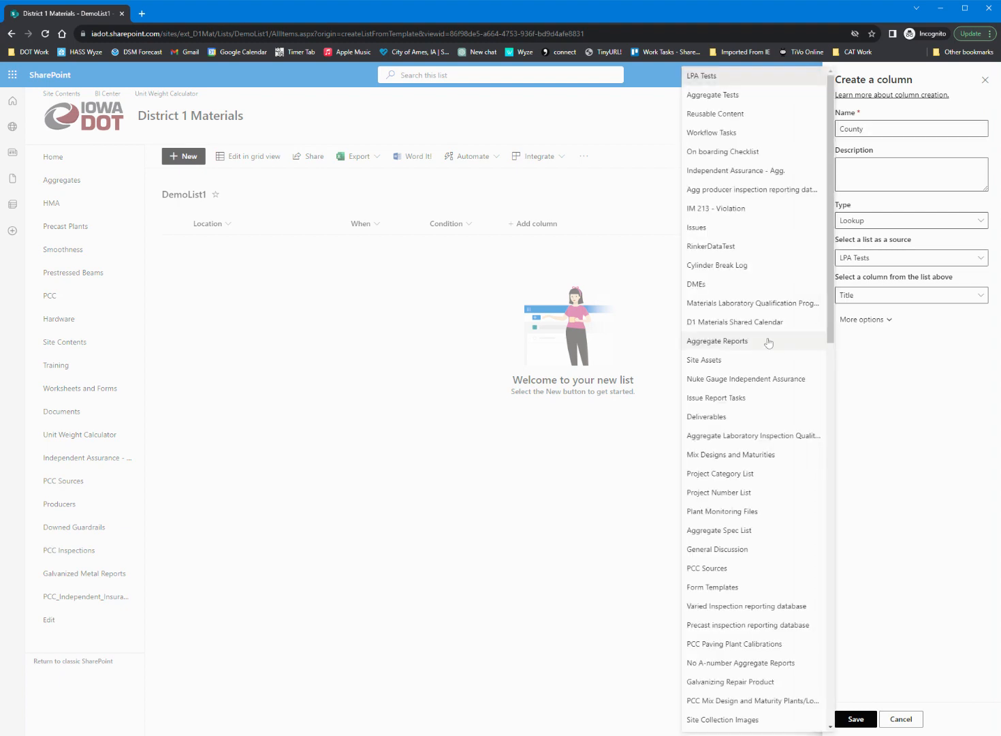
pyautogui.scroll(-10, 767, 340)
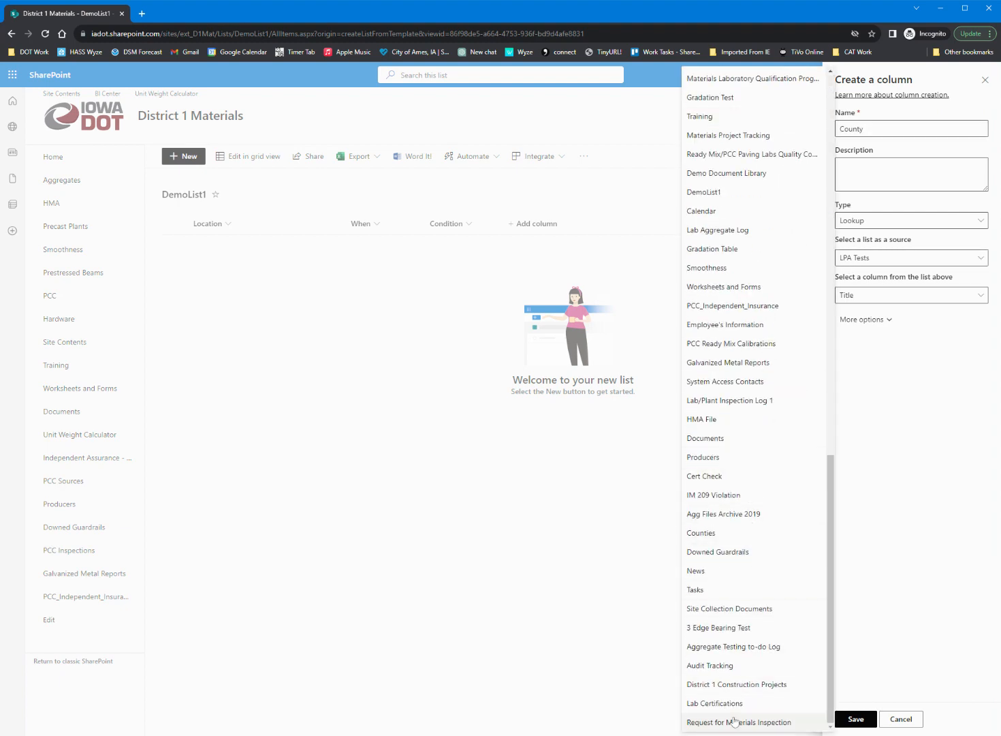
pyautogui.click(707, 537)
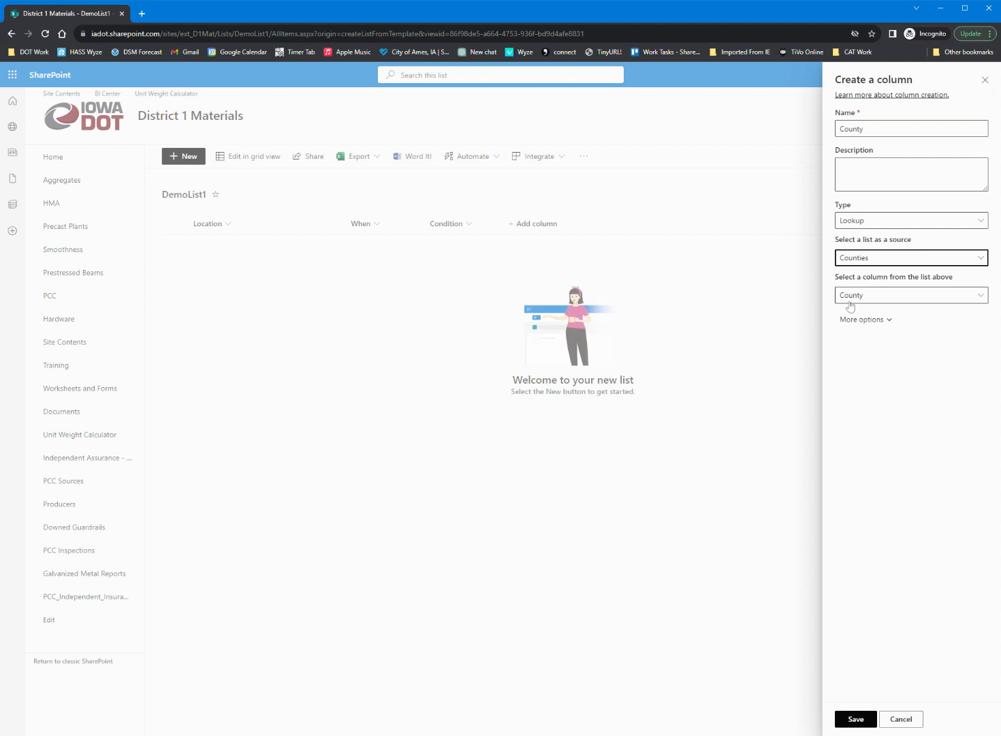
# Step: Include District as an additional column from the source list and save the County lookup column
pyautogui.click(865, 325)
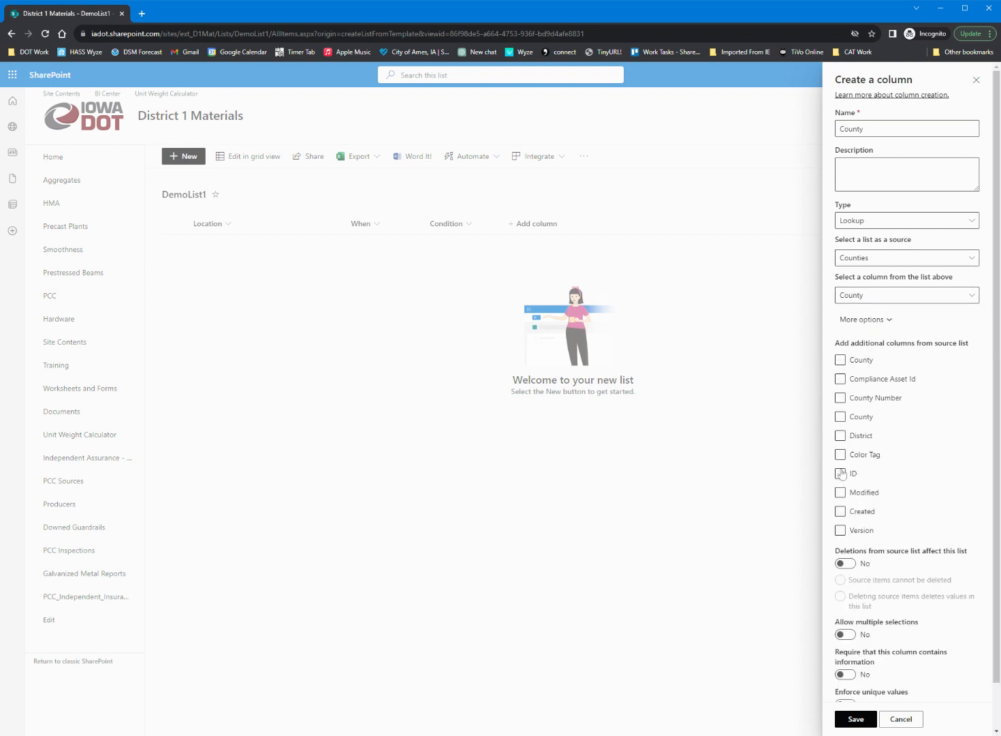
pyautogui.click(857, 436)
pyautogui.click(860, 723)
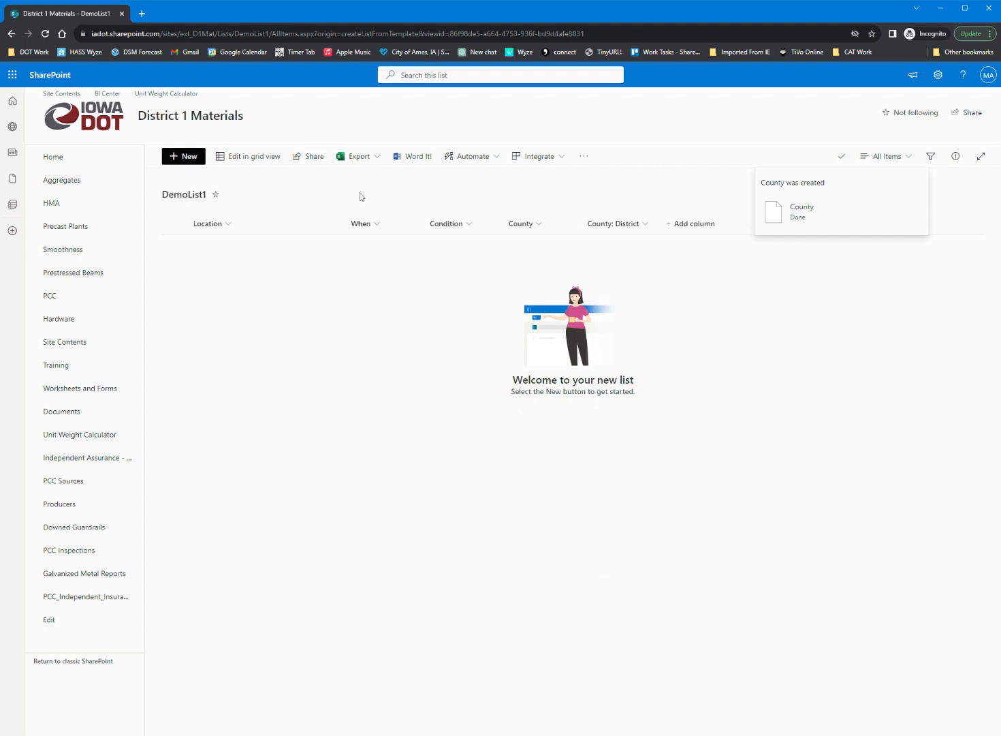
# Step: Add a list item with location Pine Lake, condition Good and county Boone
pyautogui.click(179, 157)
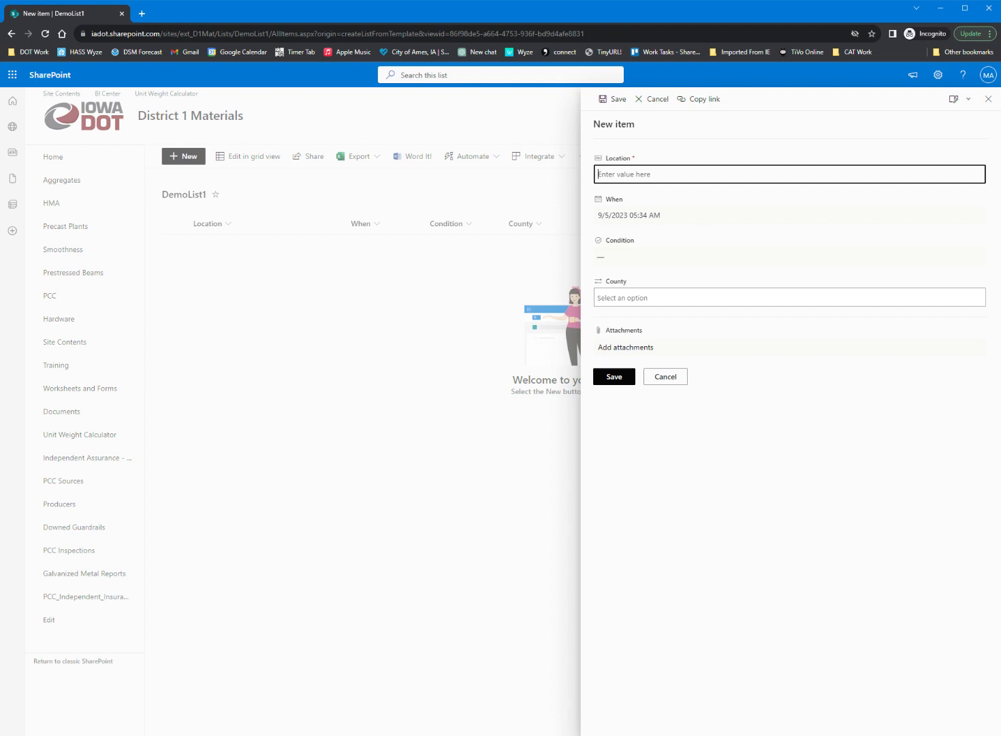
pyautogui.write('Pine Lake')
pyautogui.click(610, 257)
pyautogui.click(613, 285)
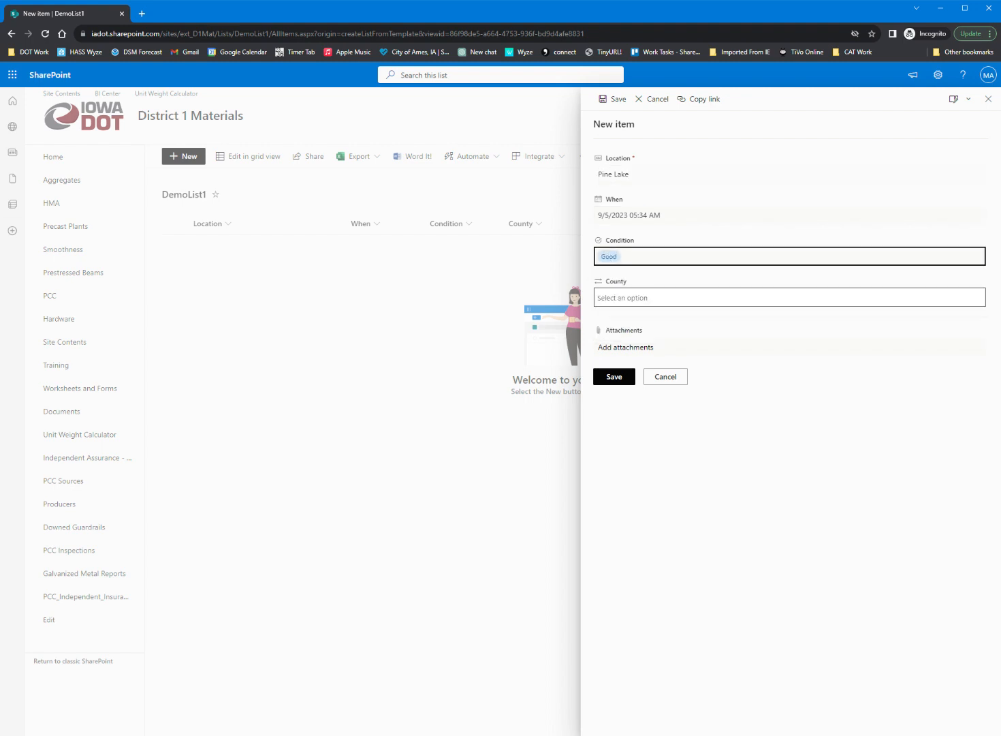
pyautogui.click(617, 298)
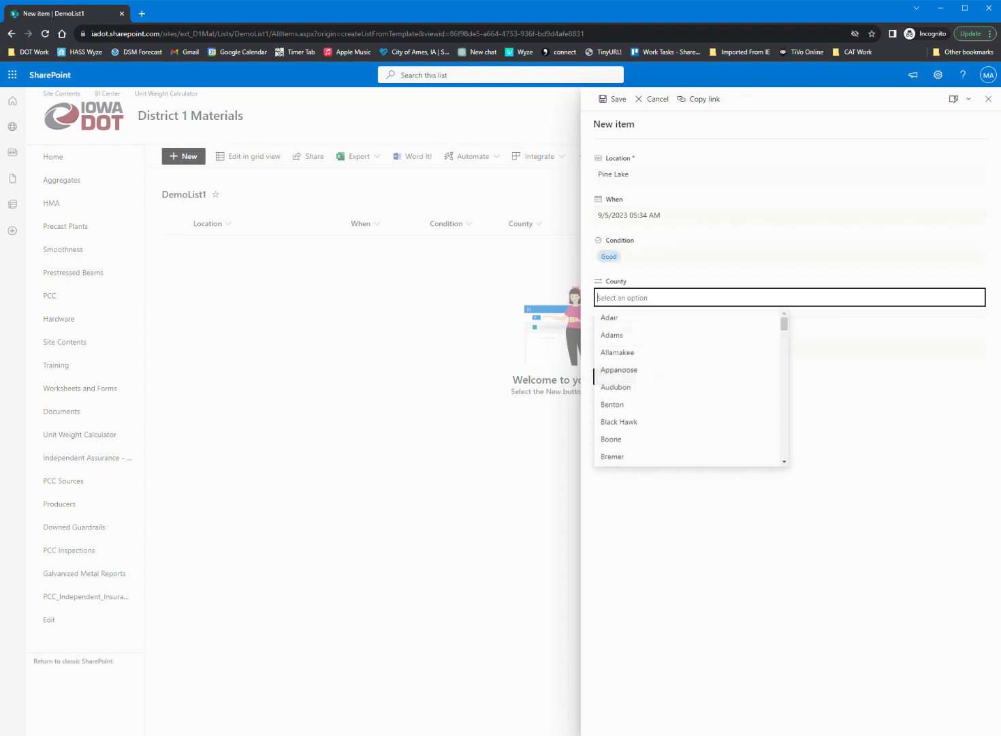
pyautogui.click(632, 441)
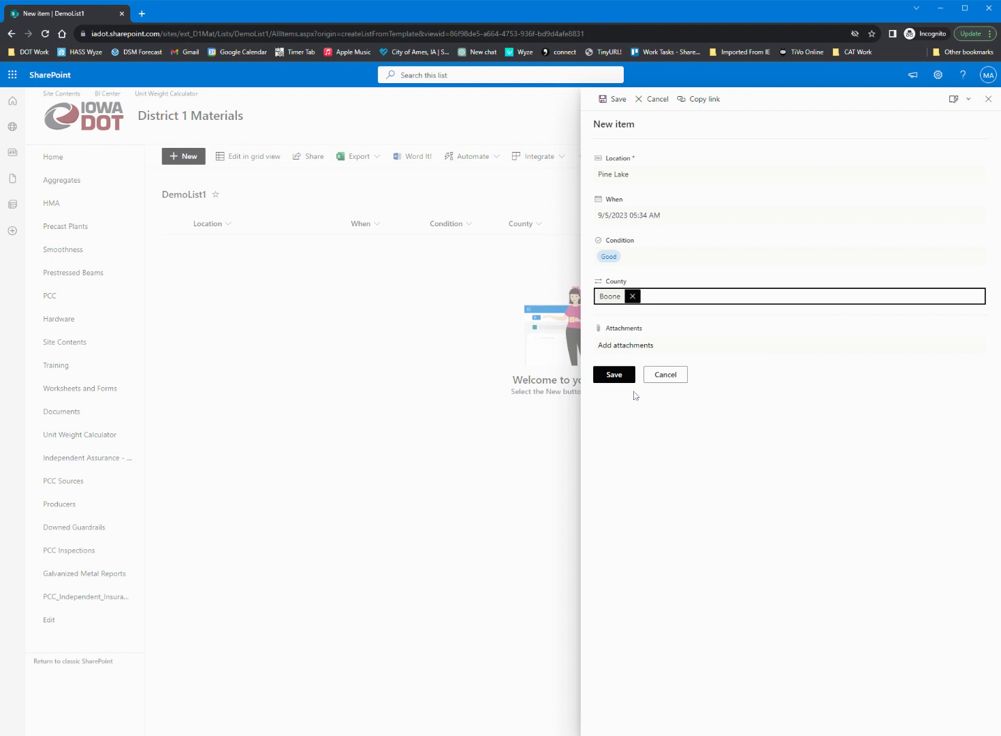
pyautogui.click(622, 376)
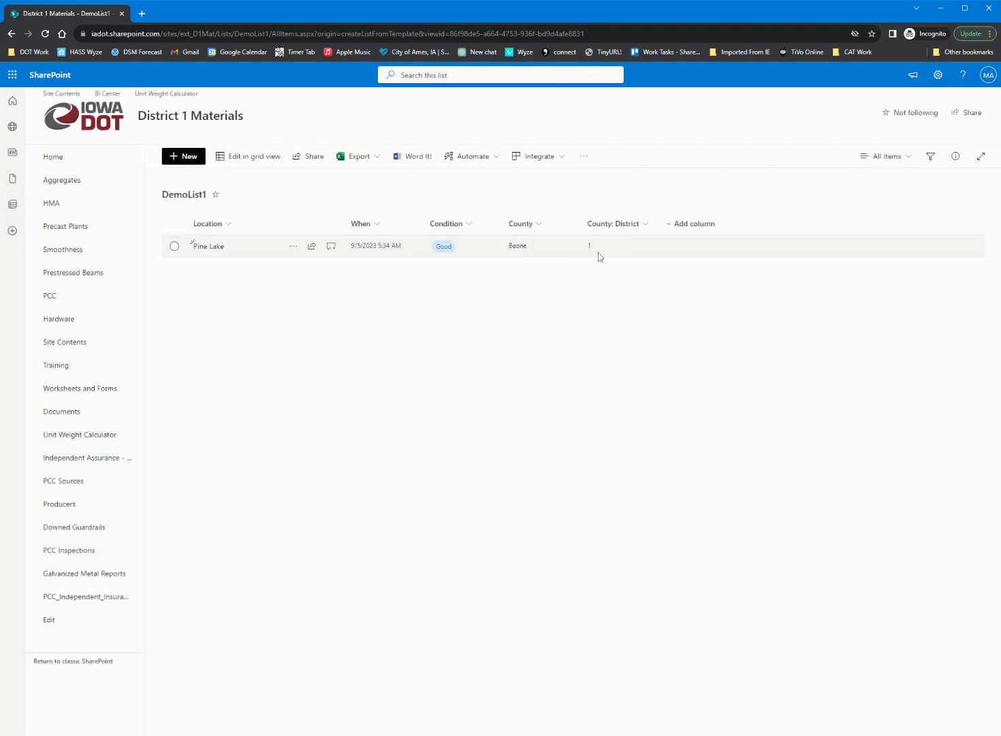
# Step: Add a list item with location Twin Lakes, condition Okay and county Calhoun
pyautogui.click(183, 156)
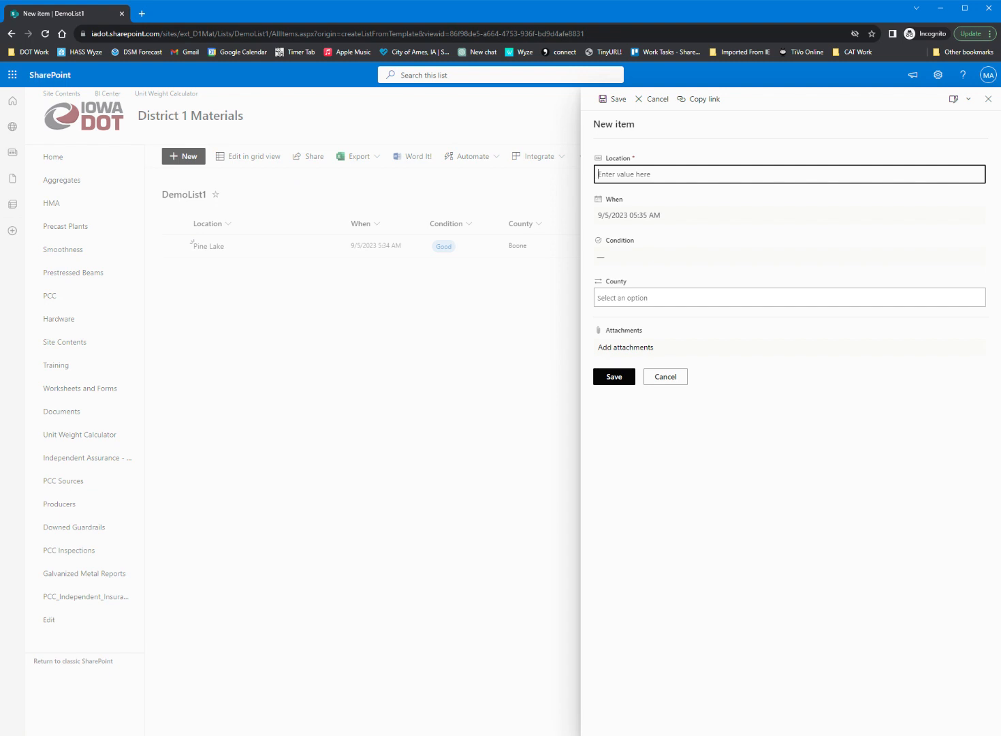
pyautogui.write('Twin Lakes')
pyautogui.click(603, 257)
pyautogui.click(616, 305)
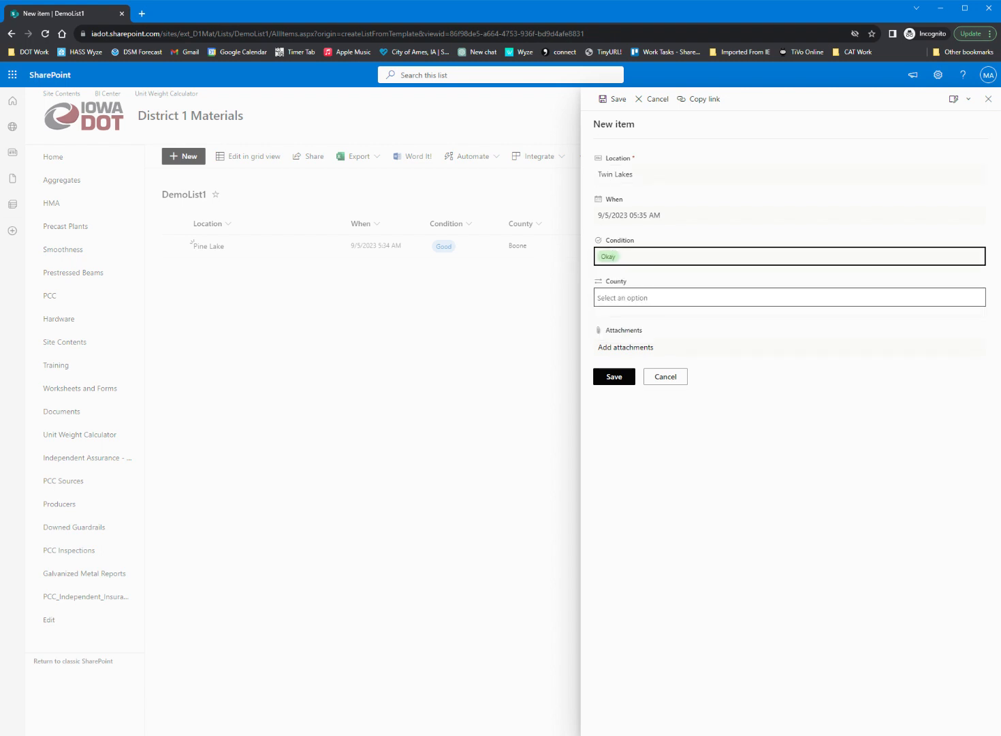
pyautogui.click(630, 298)
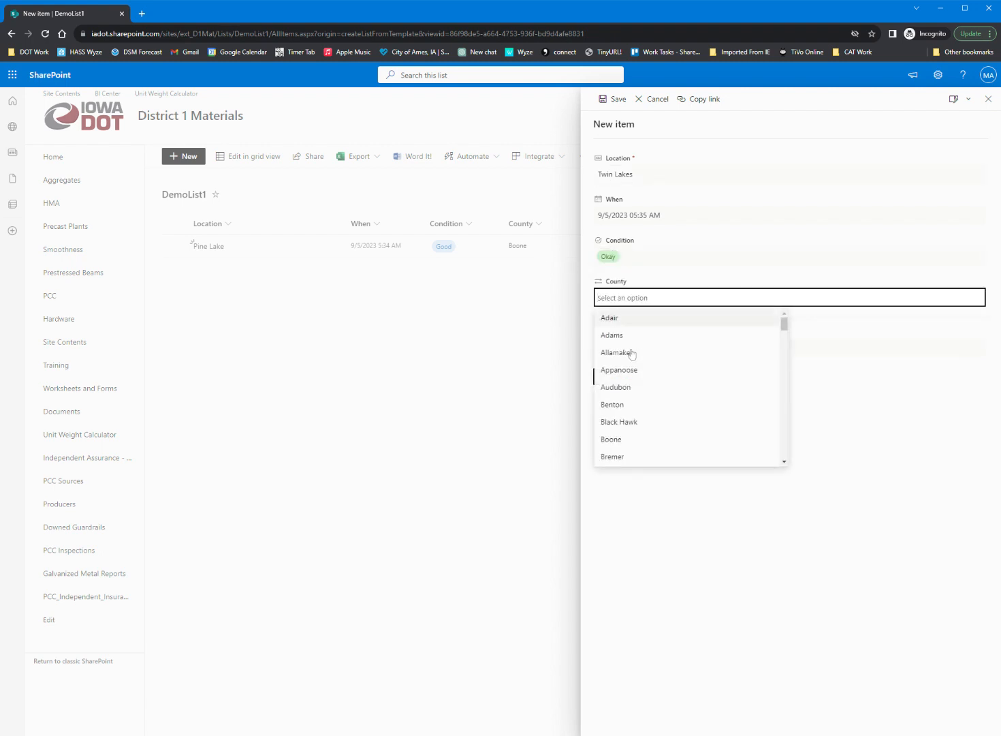
pyautogui.scroll(-1, 633, 406)
pyautogui.scroll(-1, 632, 409)
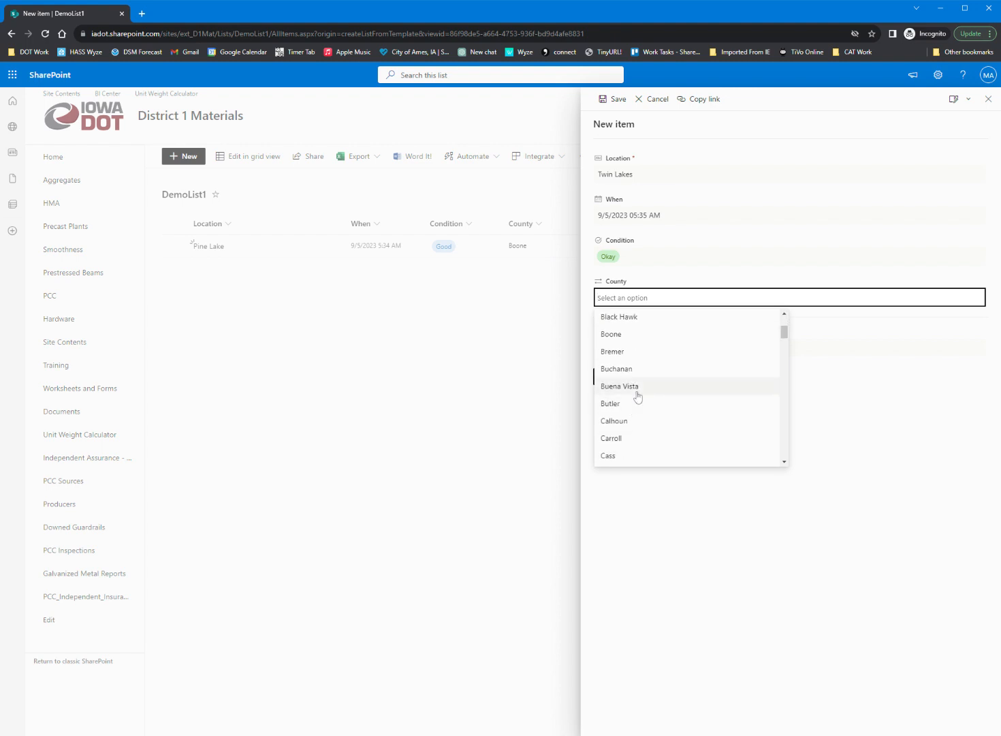
pyautogui.click(633, 419)
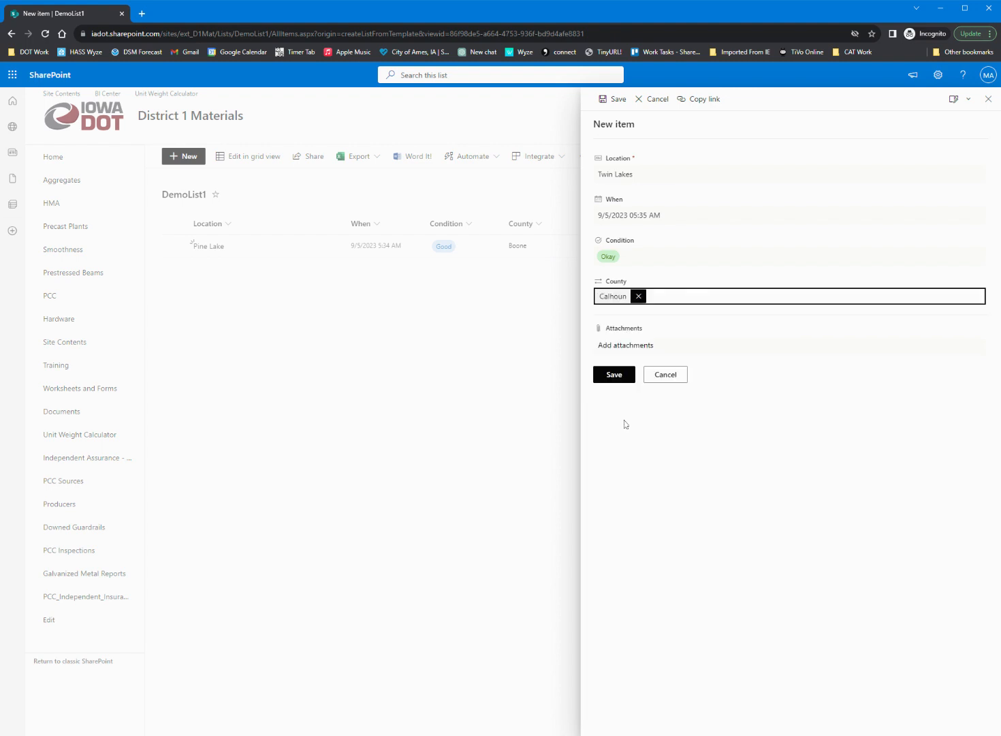
pyautogui.click(616, 374)
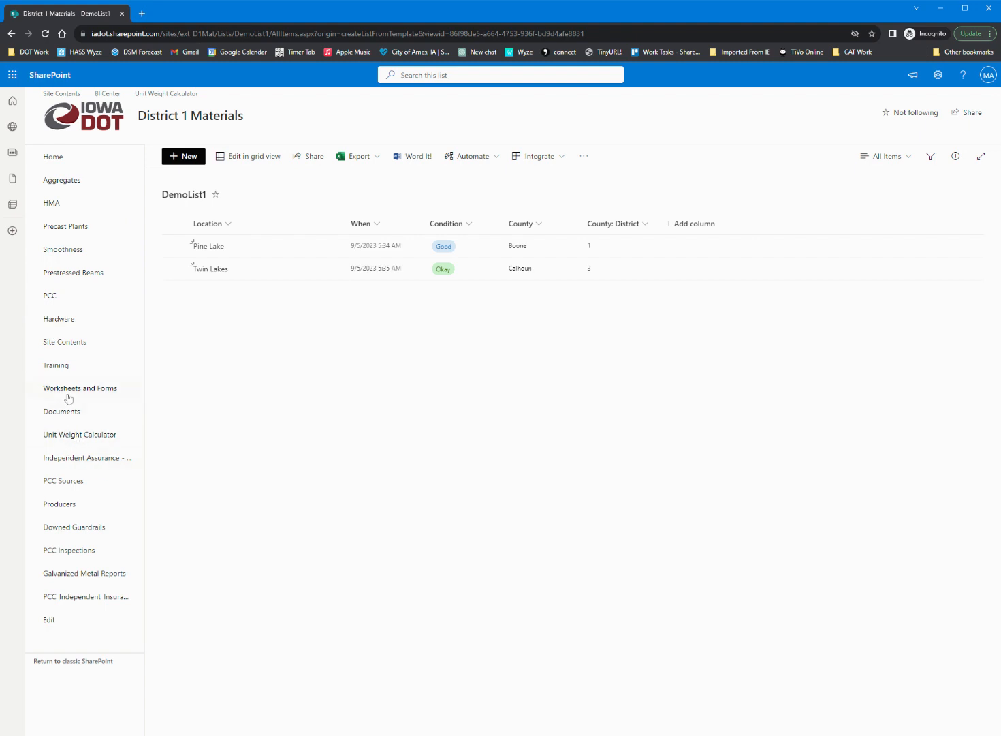
# Step: Open the Demo Document Library from the site contents and create a new Excel workbook in it
pyautogui.click(52, 345)
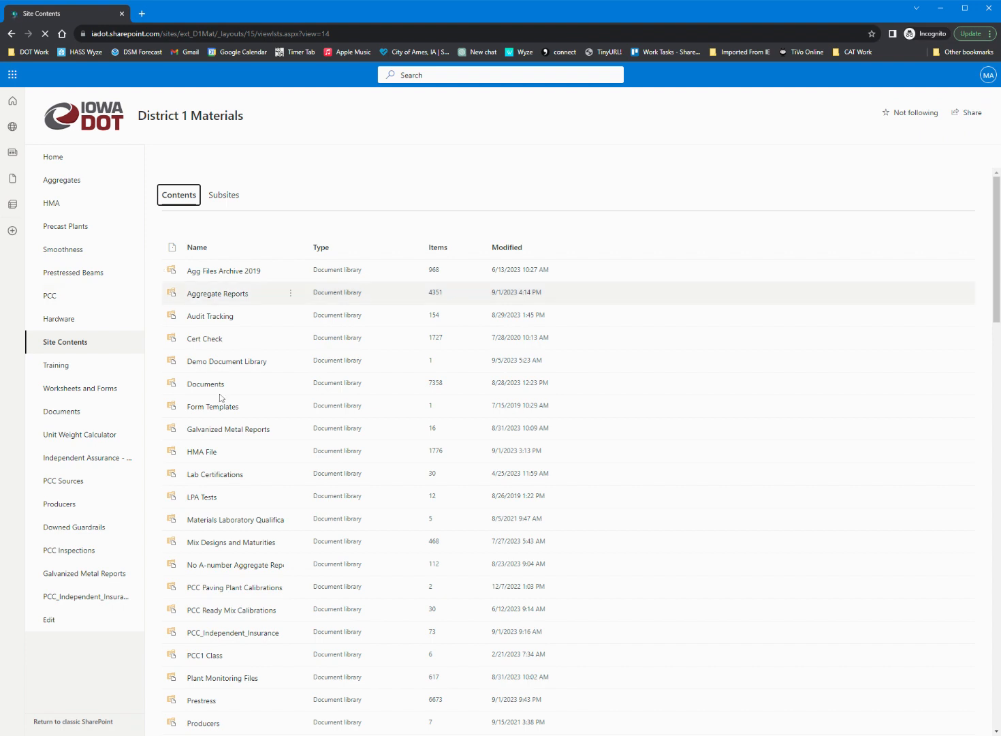
pyautogui.click(227, 362)
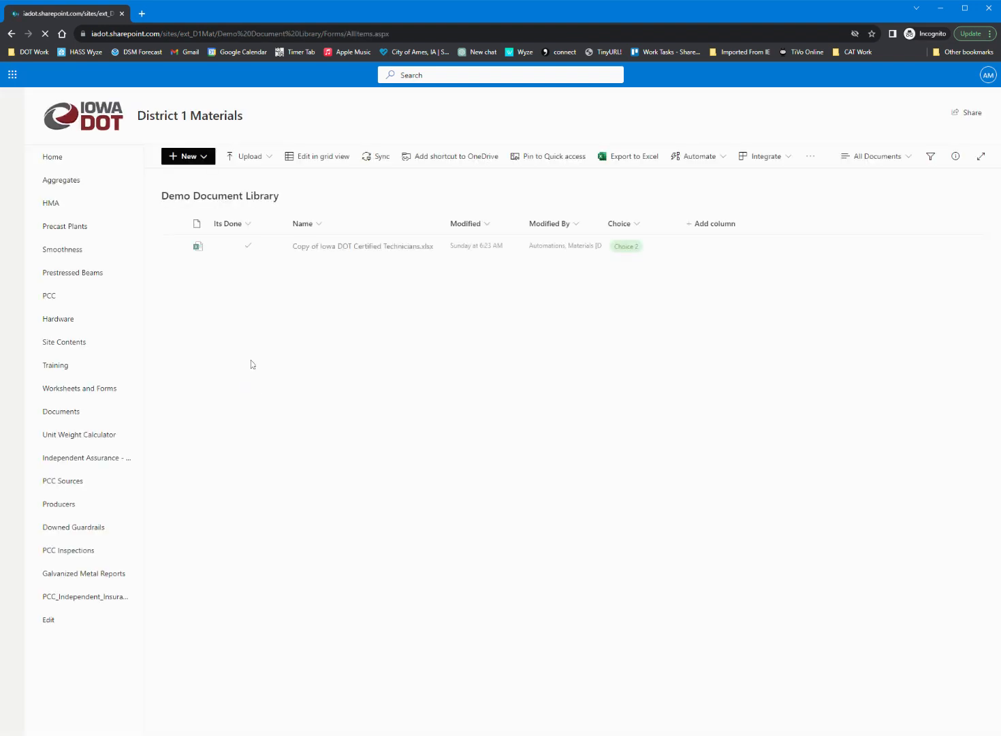
pyautogui.click(202, 160)
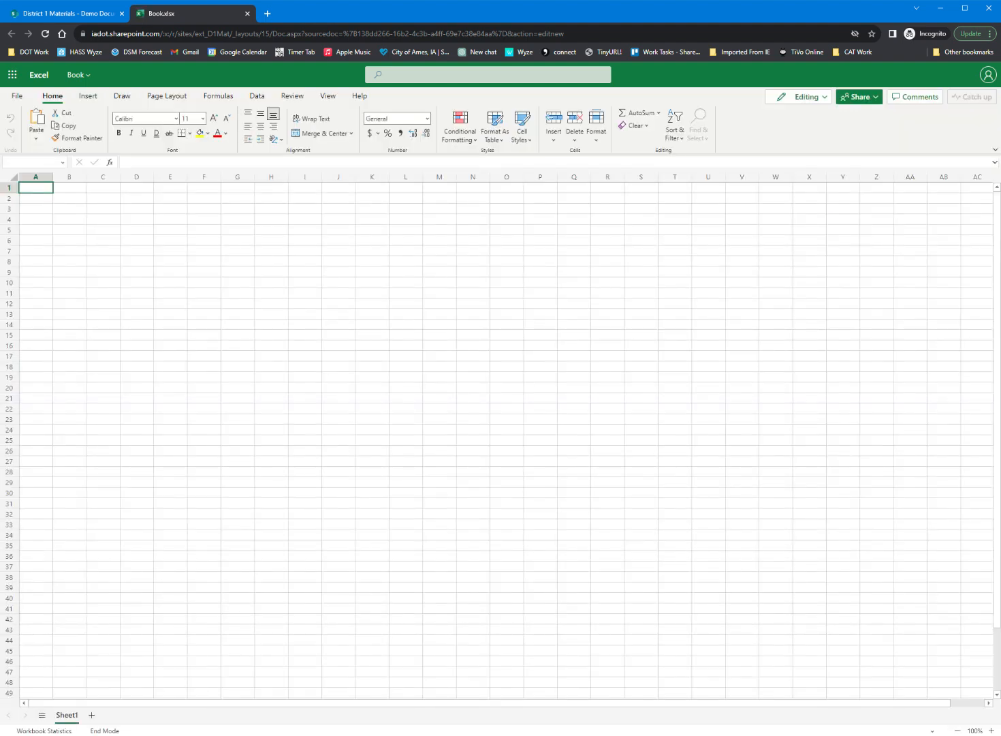
# Step: Enter the column headers Location, Date, Status, County and District in cells A1 through E1
pyautogui.write('Location')
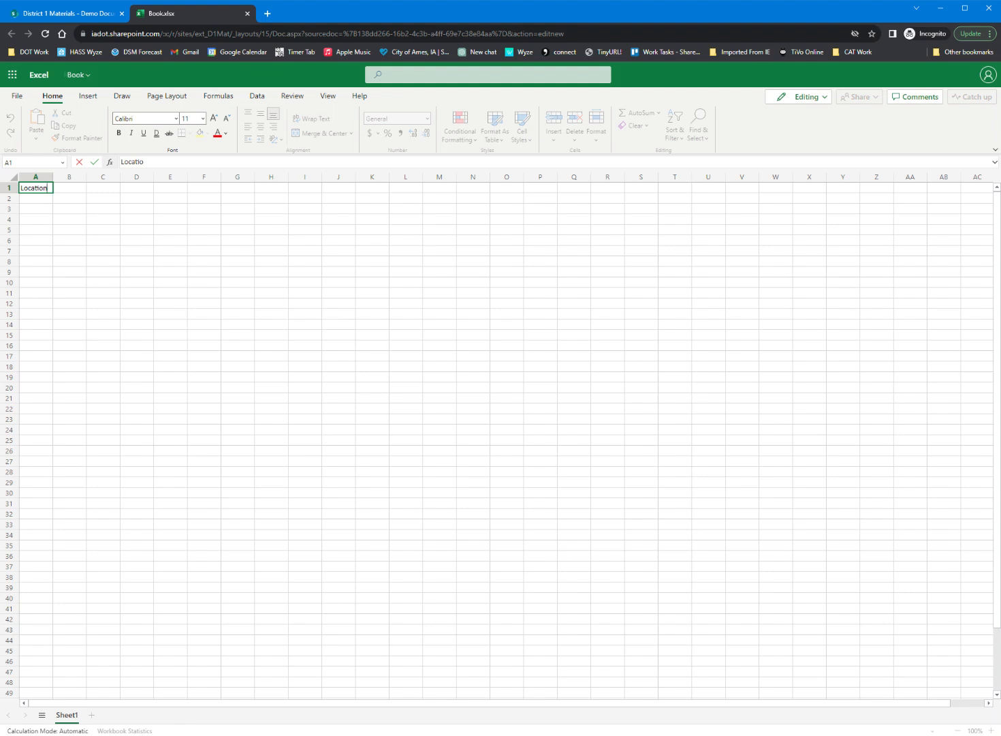
pyautogui.press('Tab')
pyautogui.write('Date')
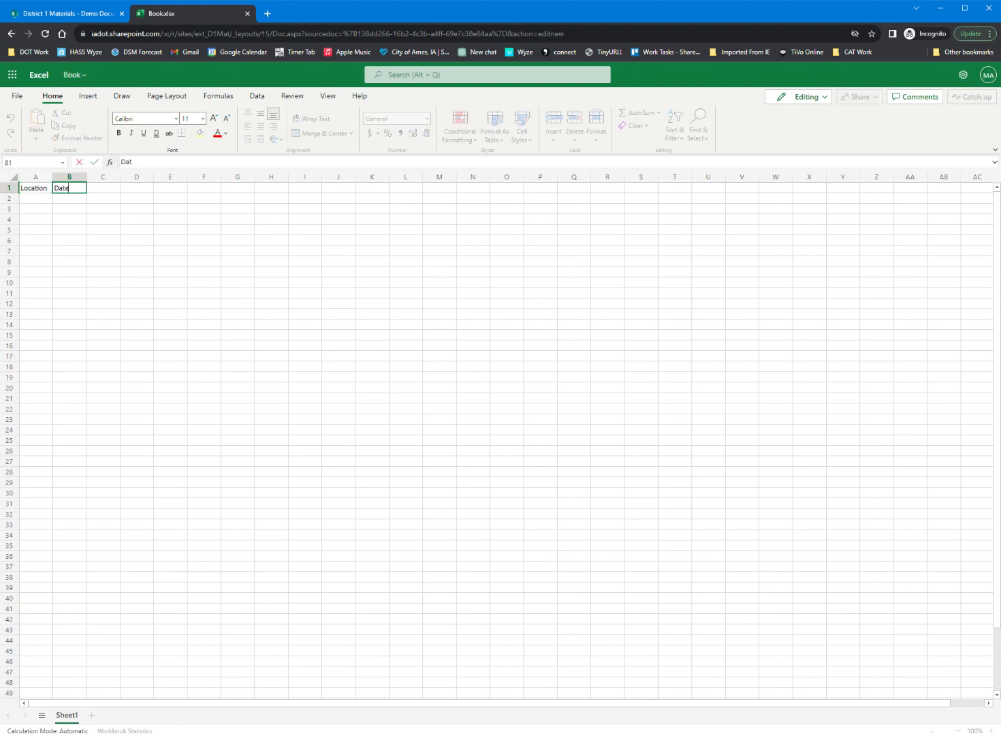
pyautogui.press('Tab')
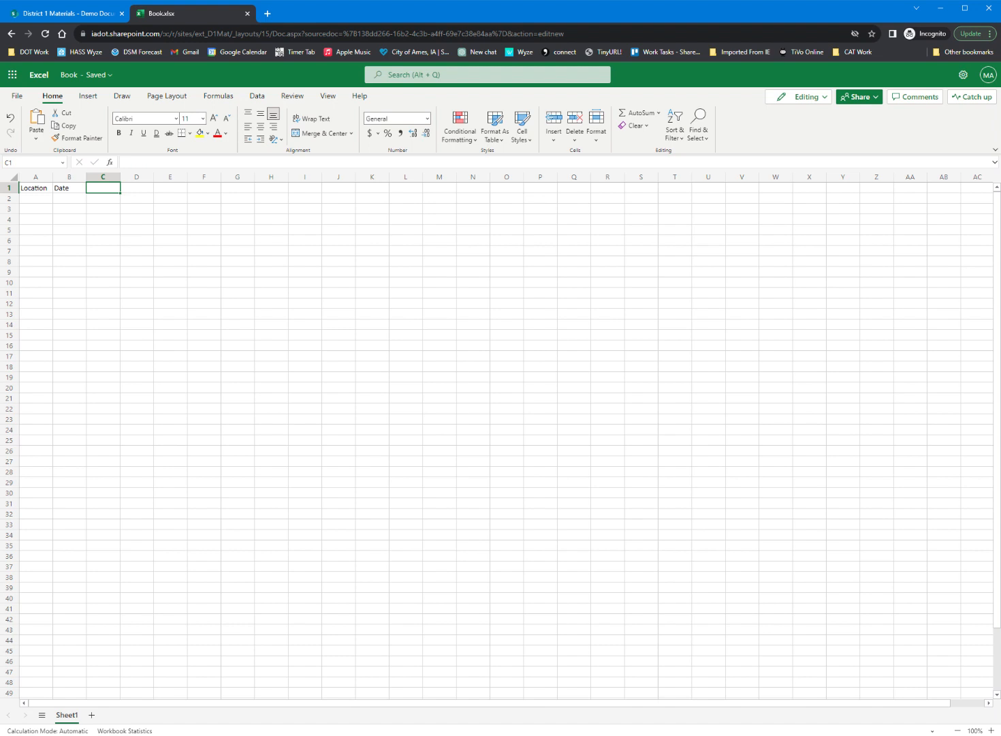
pyautogui.write('St')
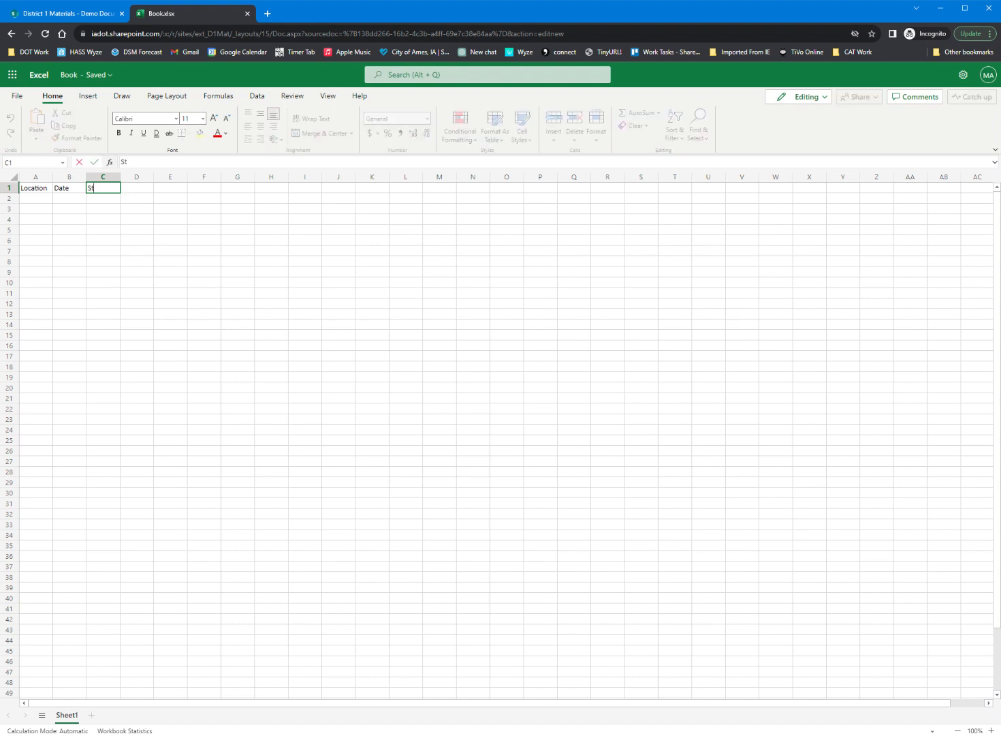
pyautogui.write('atus')
pyautogui.press('Tab')
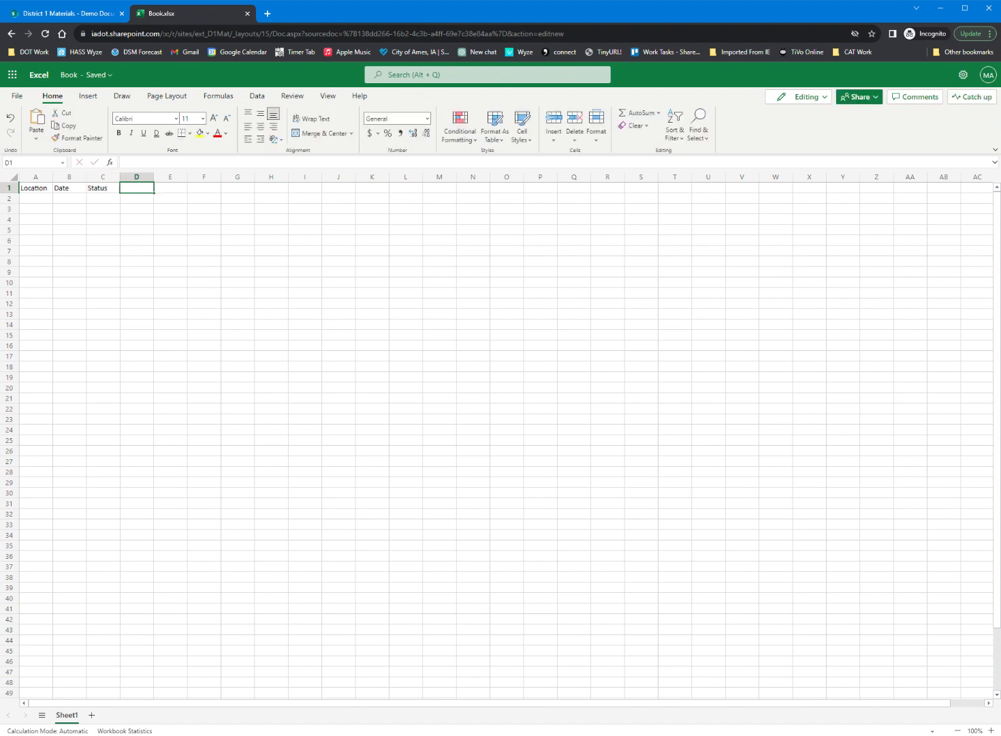
pyautogui.write('County')
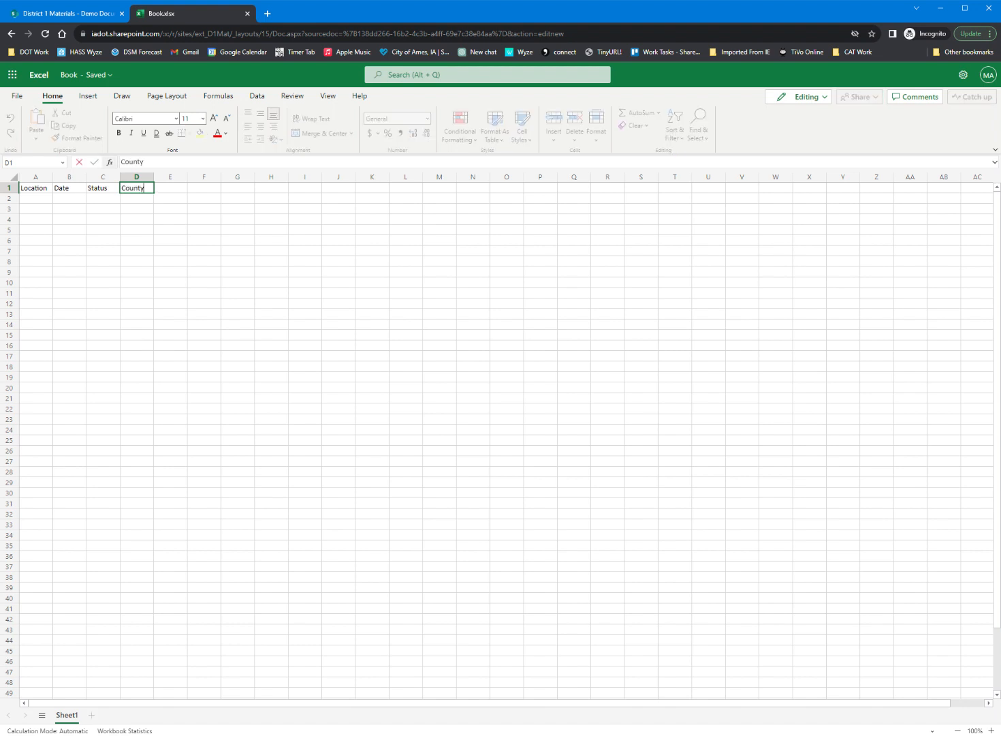
pyautogui.press('Tab')
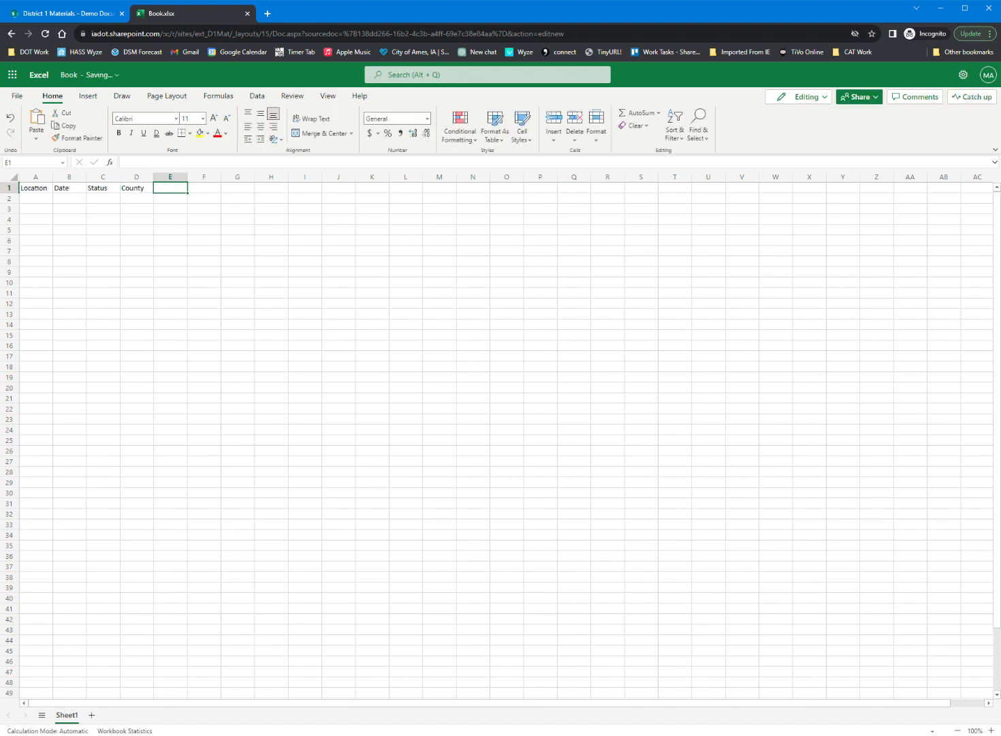
pyautogui.write('District')
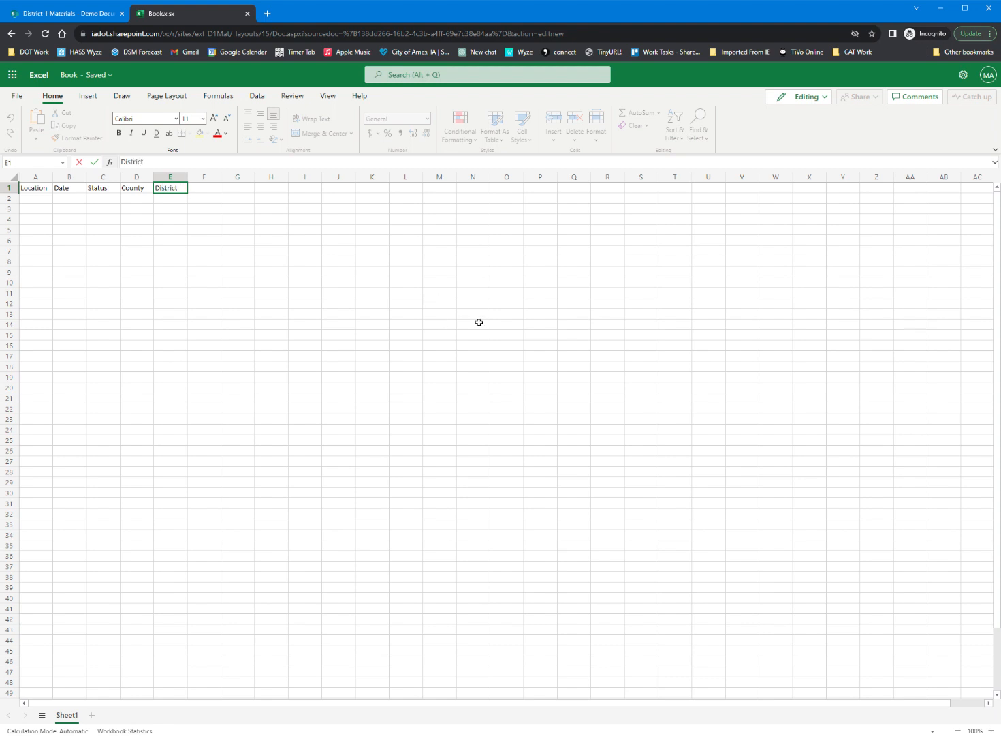
pyautogui.click(416, 314)
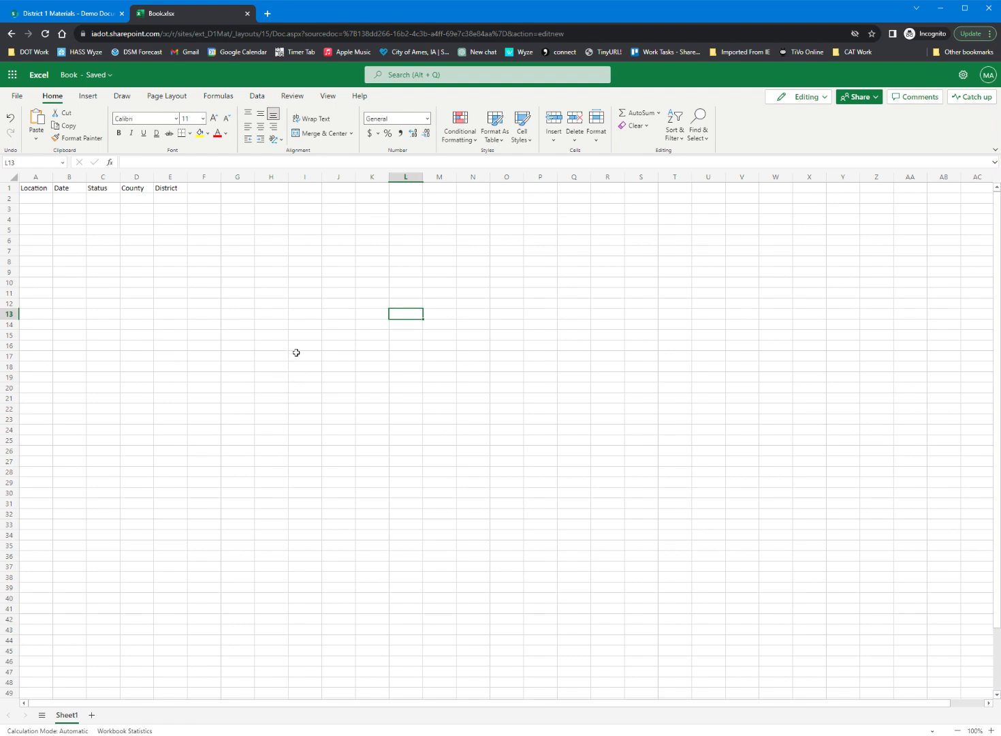
# Step: Format the range A1:E7 as a table with headers, using the light style with a black header row
pyautogui.moveTo(32, 190); pyautogui.dragTo(172, 248)
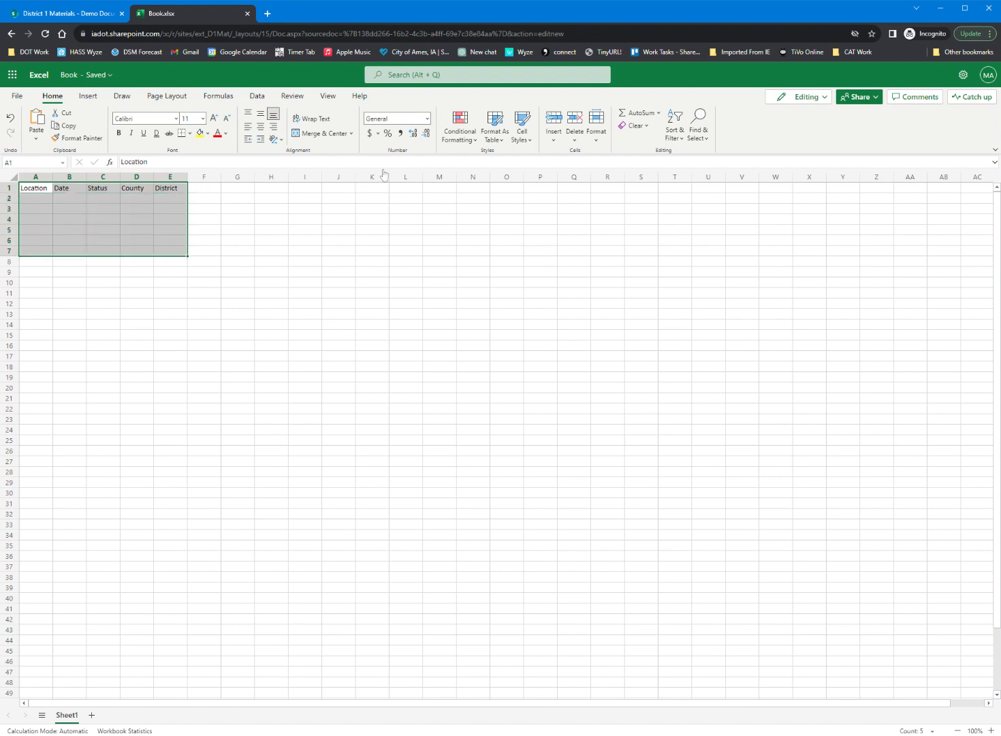
pyautogui.click(494, 132)
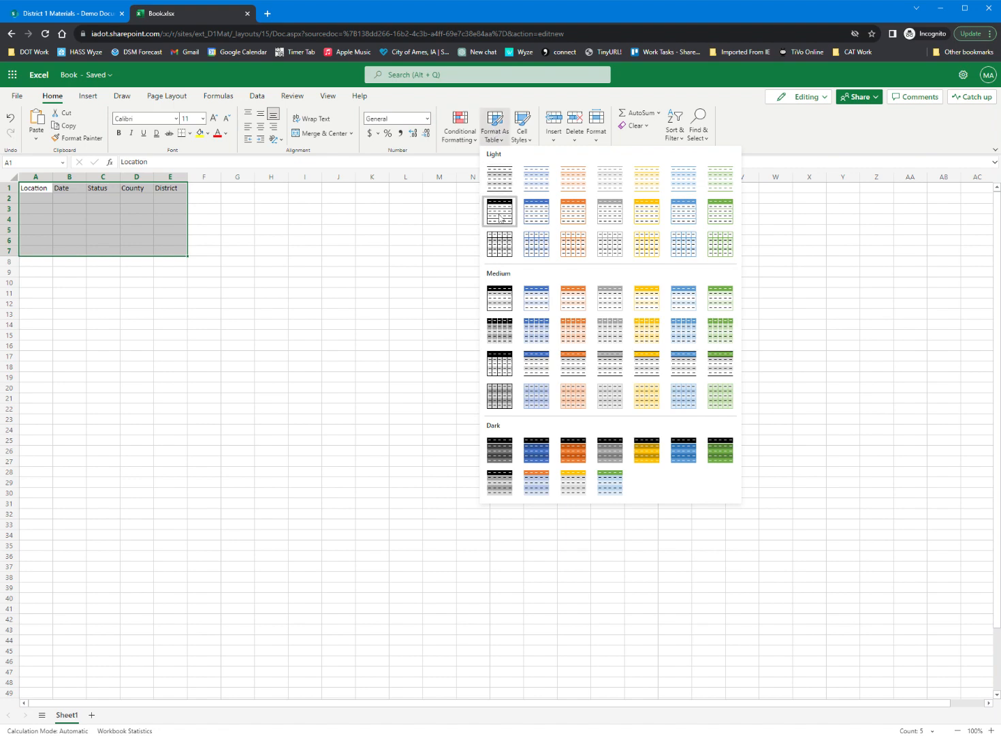
pyautogui.click(499, 216)
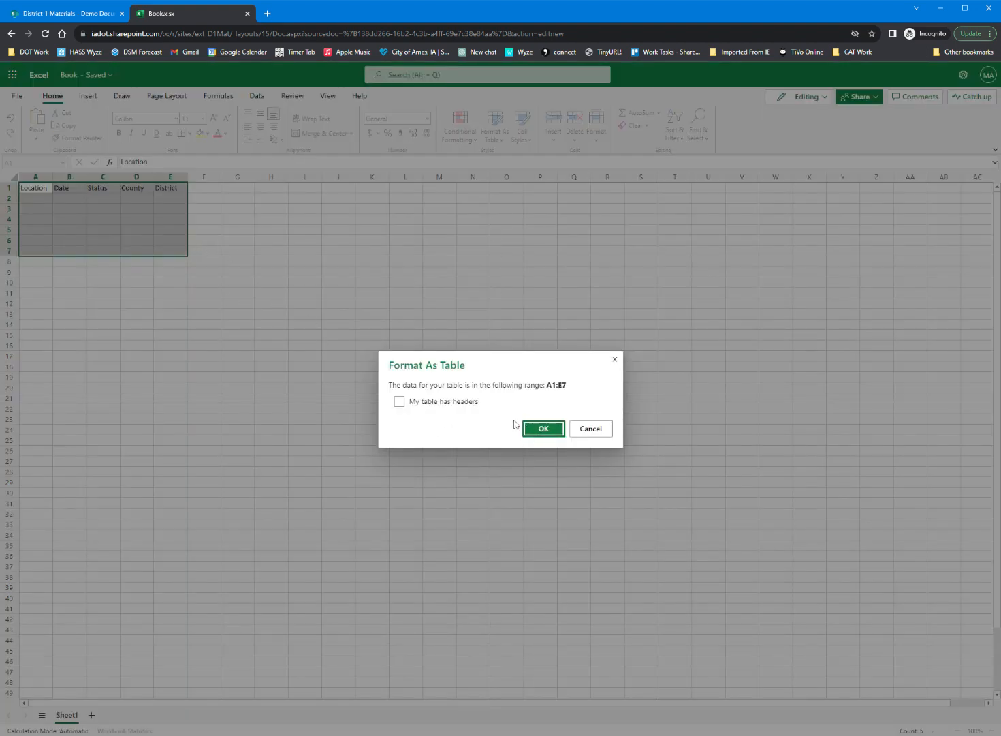
pyautogui.click(442, 402)
pyautogui.click(539, 431)
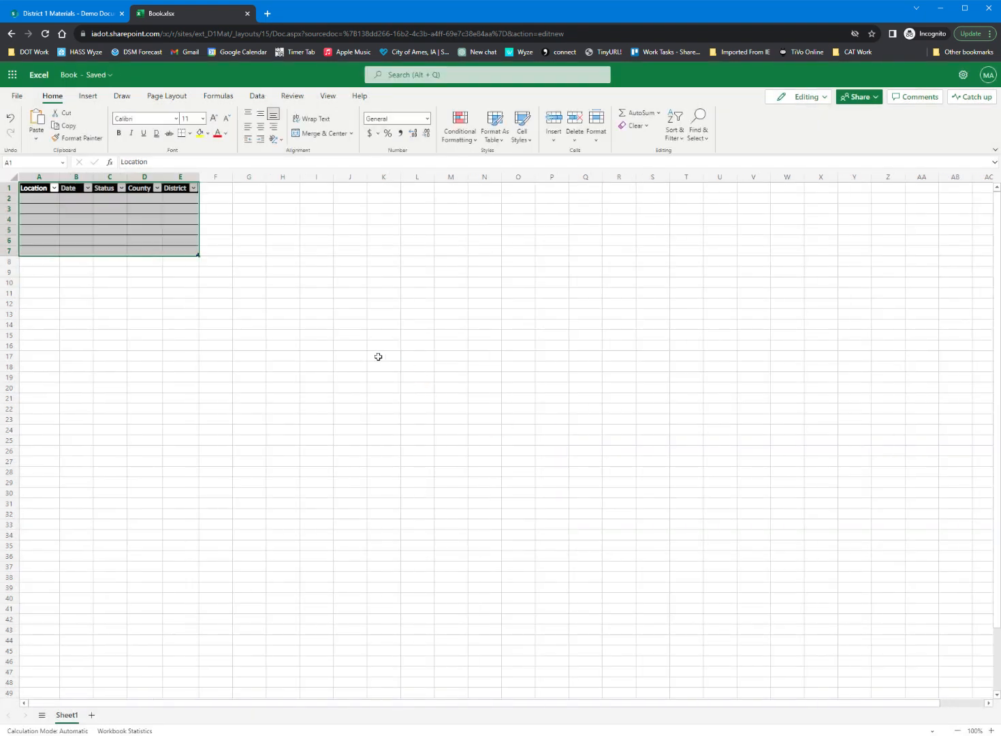
pyautogui.click(170, 324)
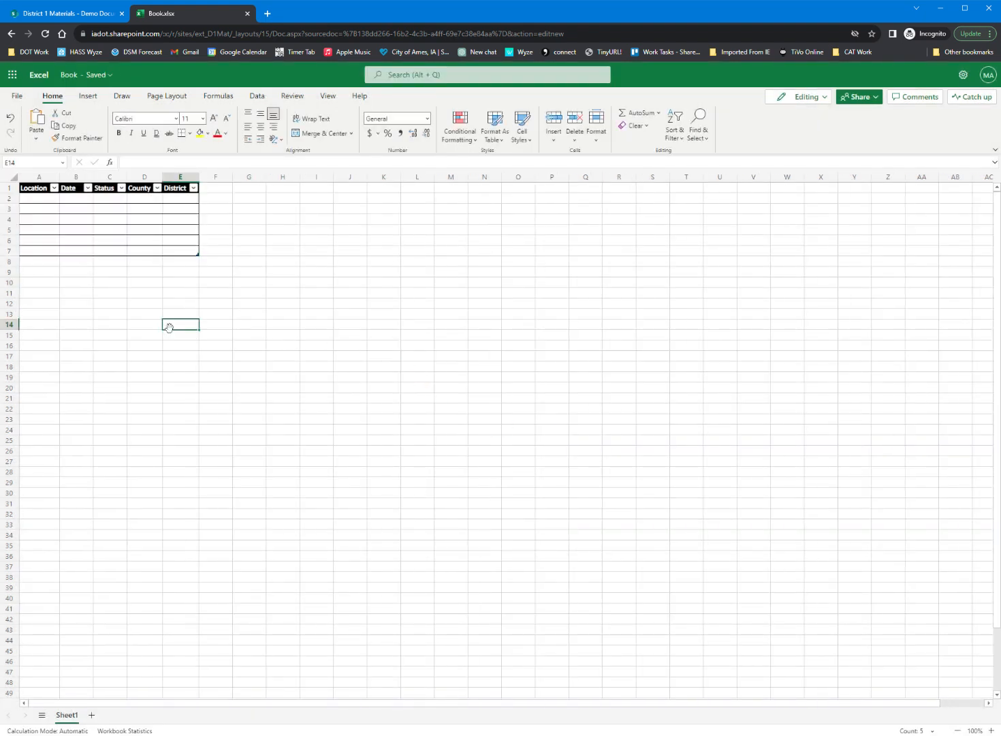
# Step: Enter Clear Lake as the first row's location and =TODAY() as its date, and clear the auto-filled dates in B3:B7
pyautogui.click(41, 198)
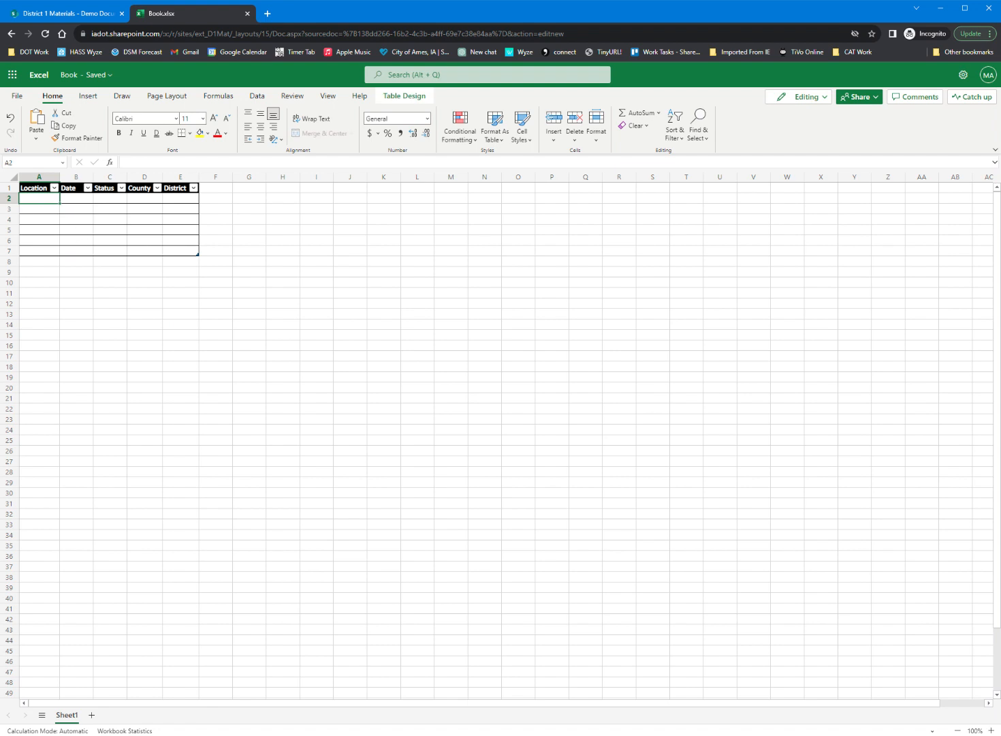
pyautogui.write('Clear Lake')
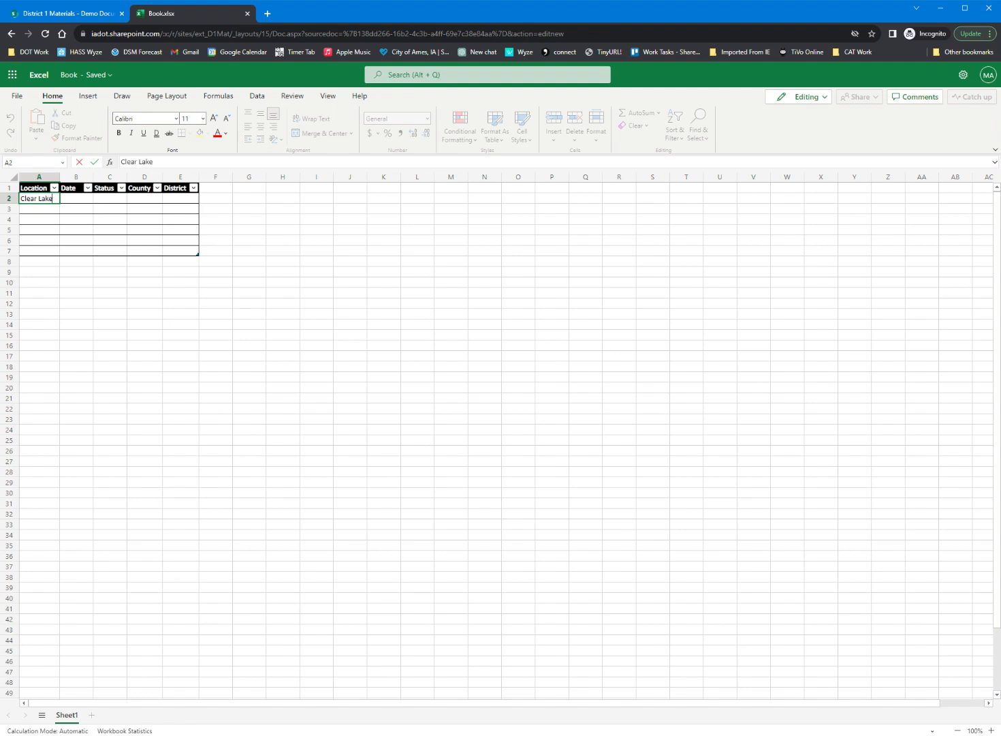
pyautogui.press('Tab')
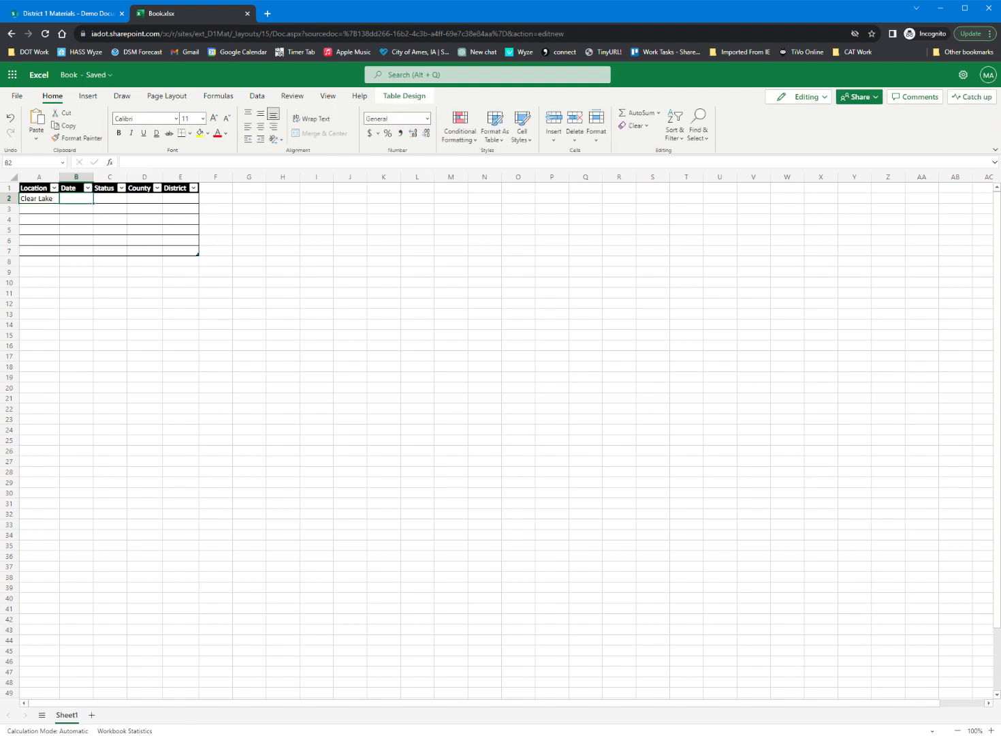
pyautogui.write('=T')
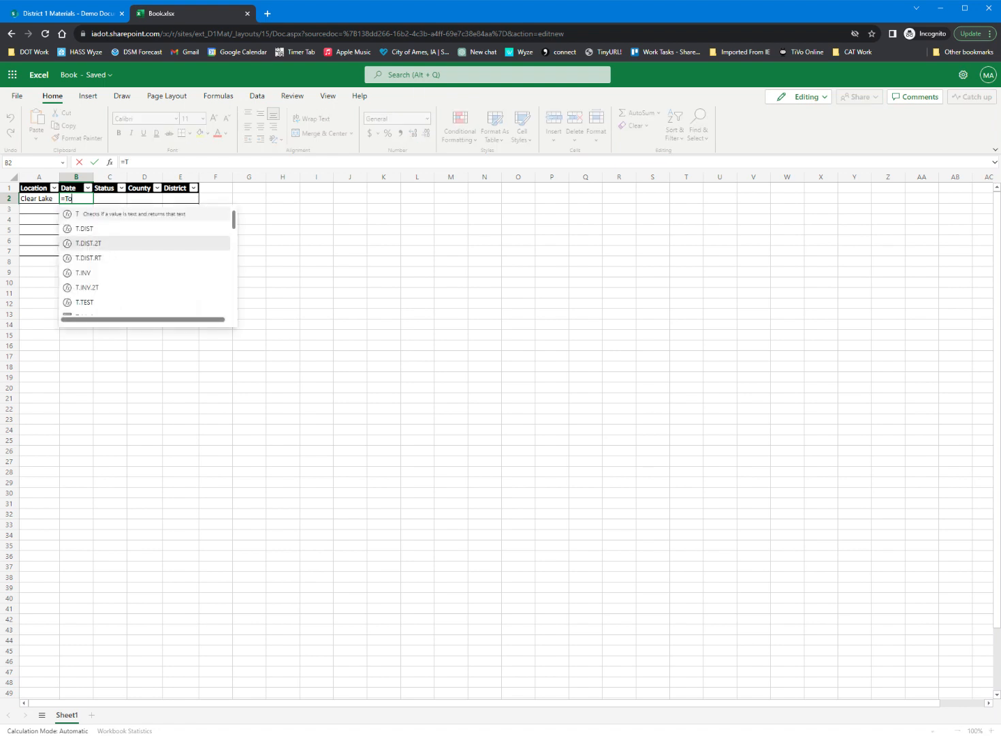
pyautogui.write('o')
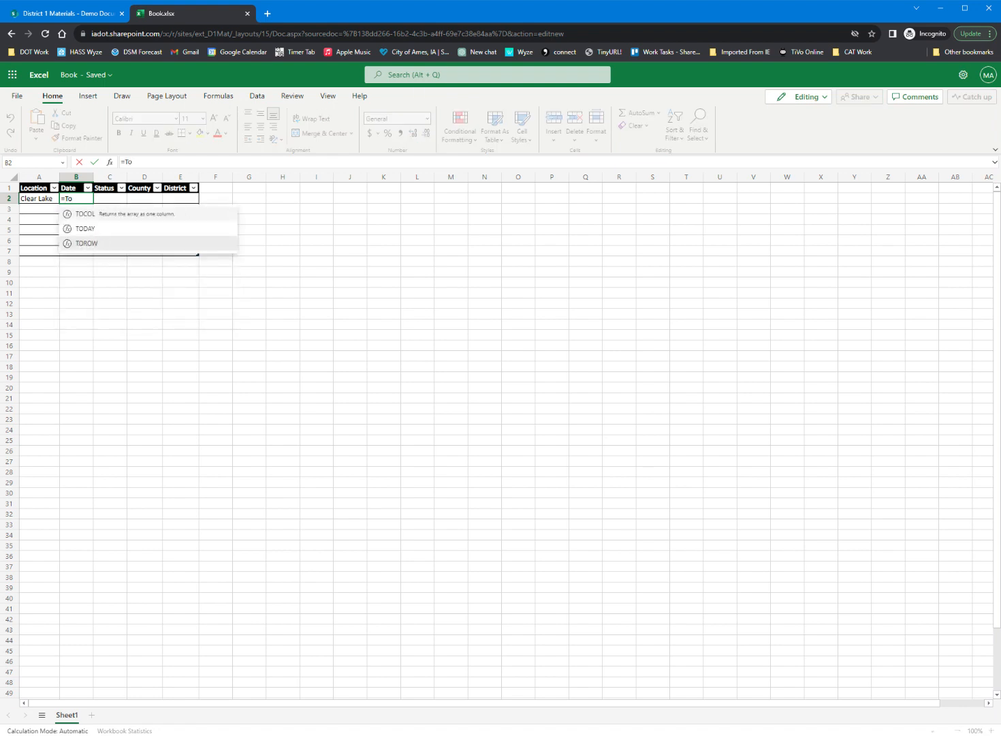
pyautogui.press('Down')
pyautogui.press('Tab')
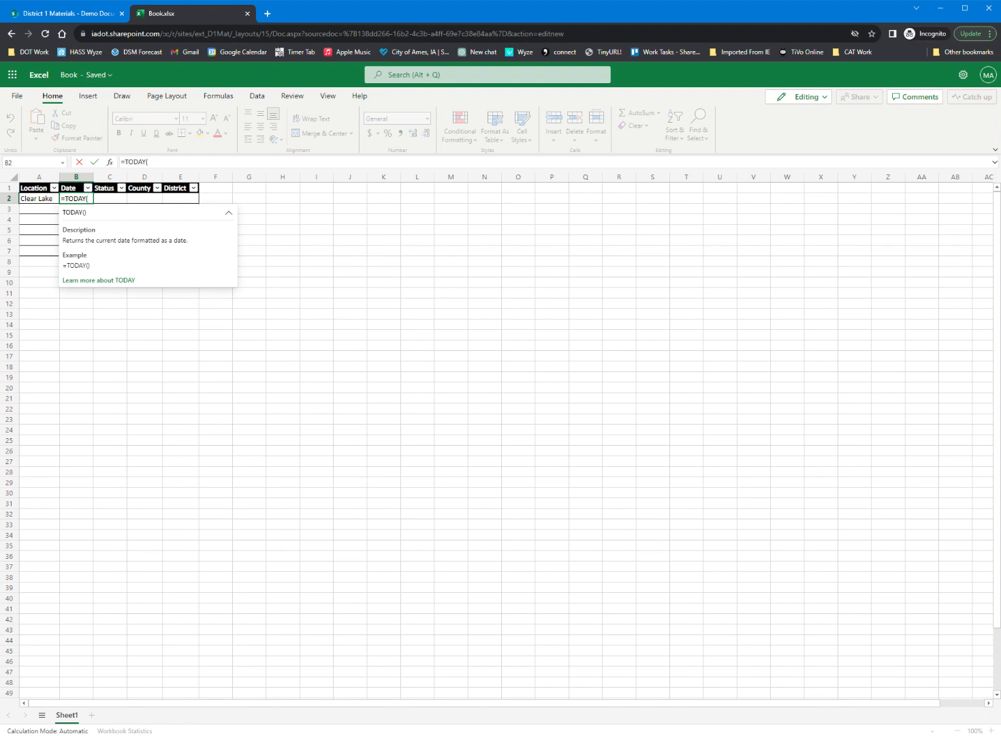
pyautogui.write(')')
pyautogui.press('Return')
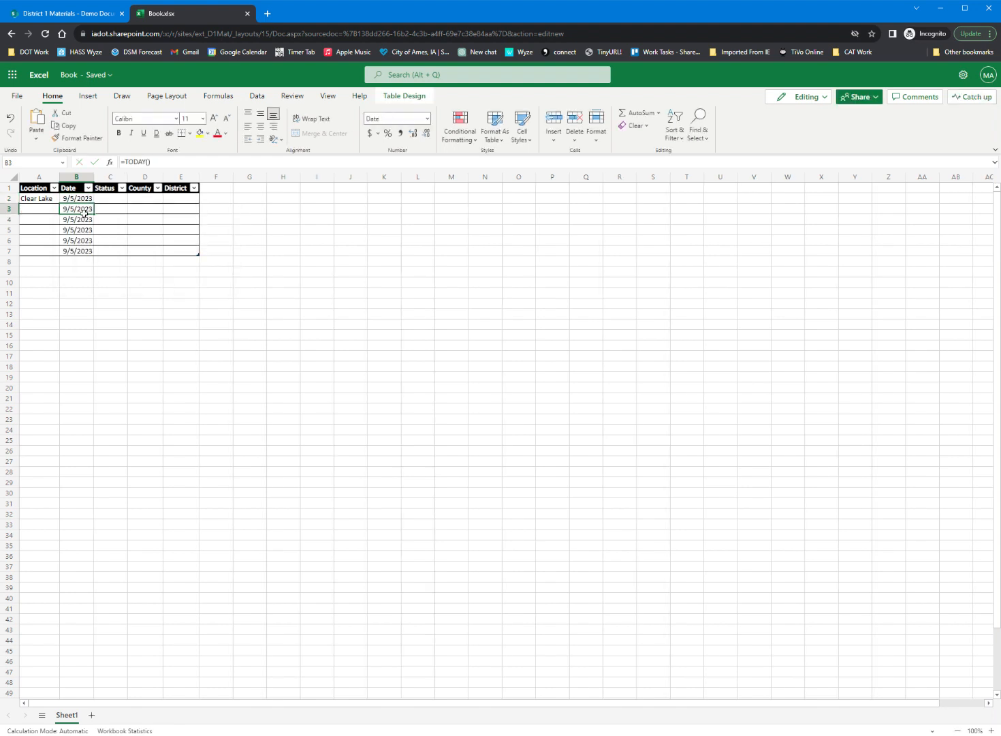
pyautogui.moveTo(83, 210); pyautogui.dragTo(77, 252)
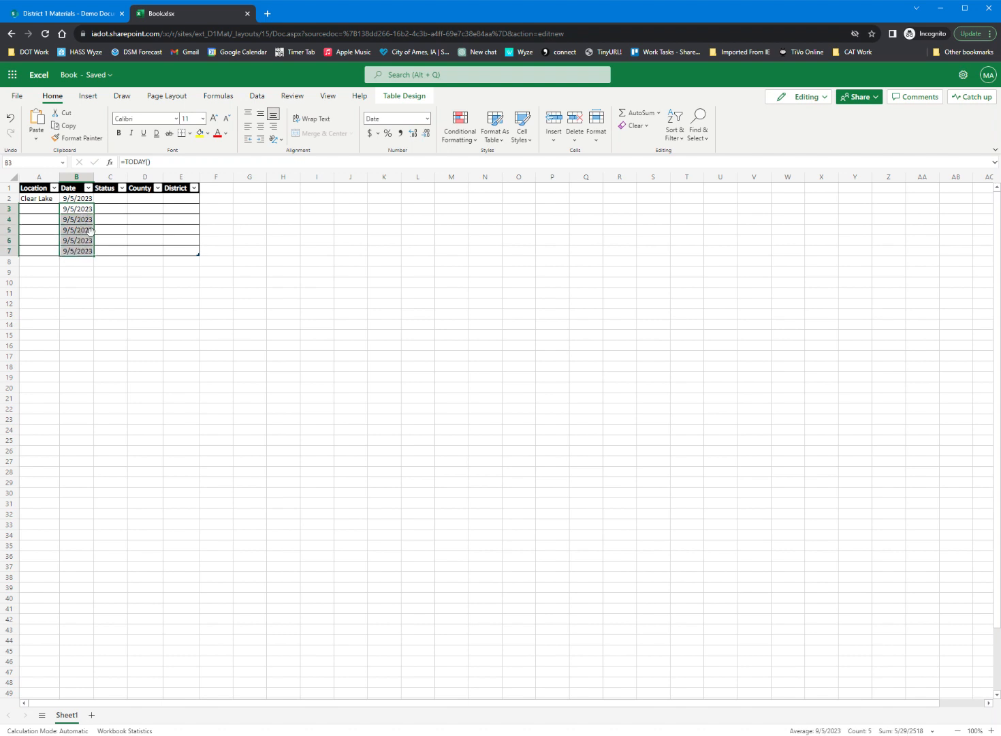
pyautogui.press('Delete')
# Step: Complete the Clear Lake row with status Okay, county Boone and district 1
pyautogui.click(111, 200)
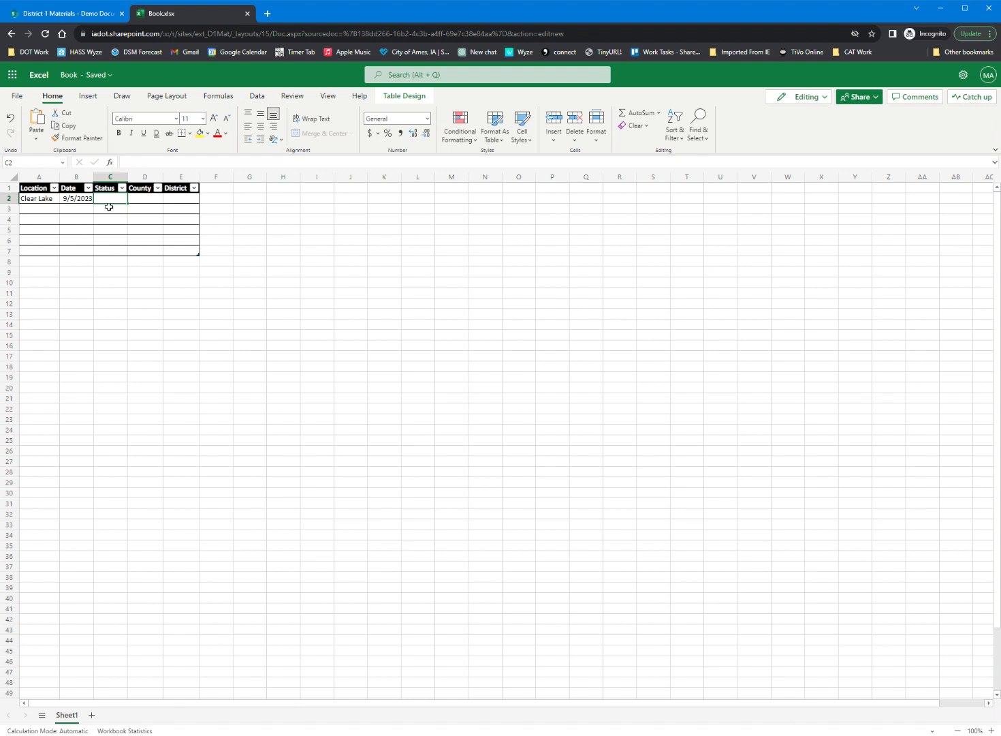
pyautogui.write('Okay')
pyautogui.press('Tab')
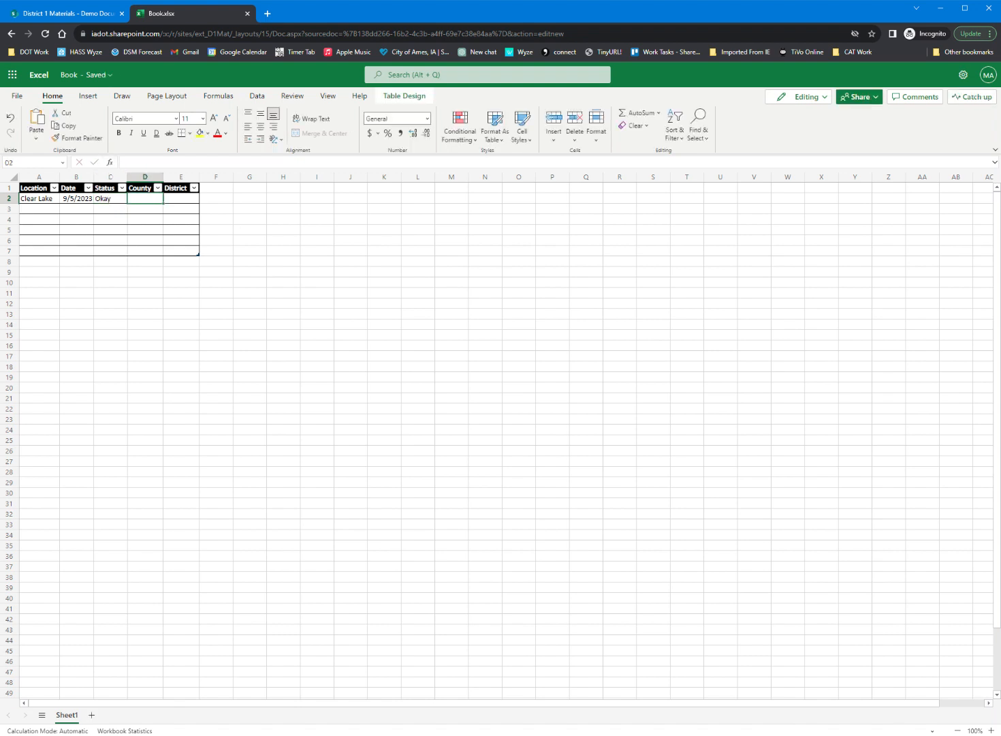
pyautogui.write('Boone')
pyautogui.press('Tab')
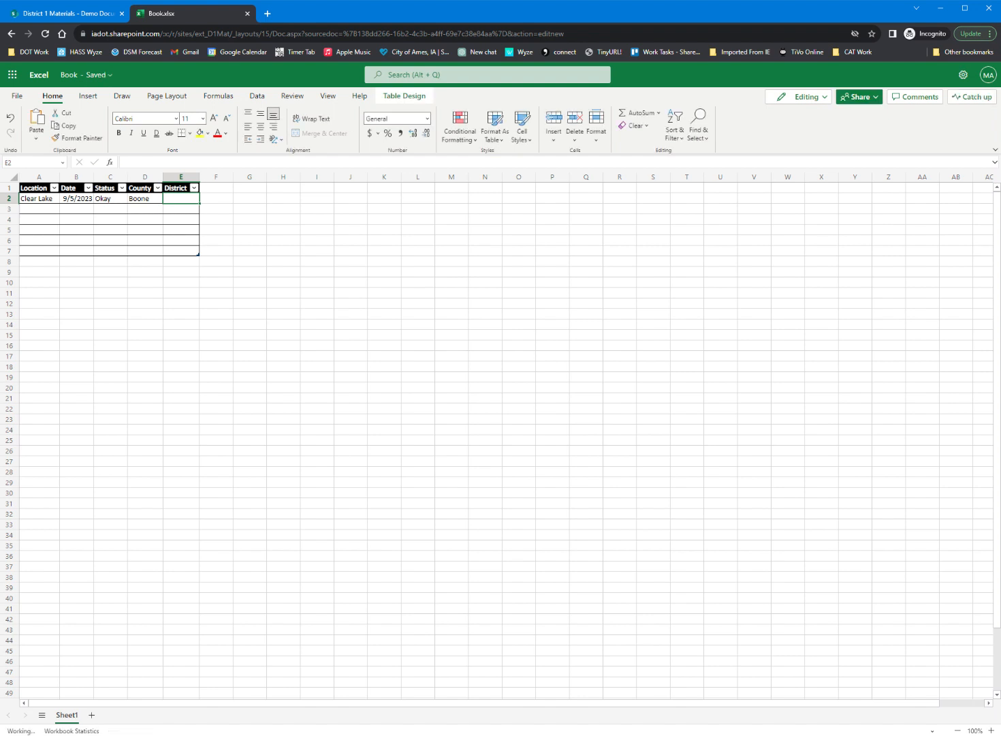
pyautogui.click(146, 289)
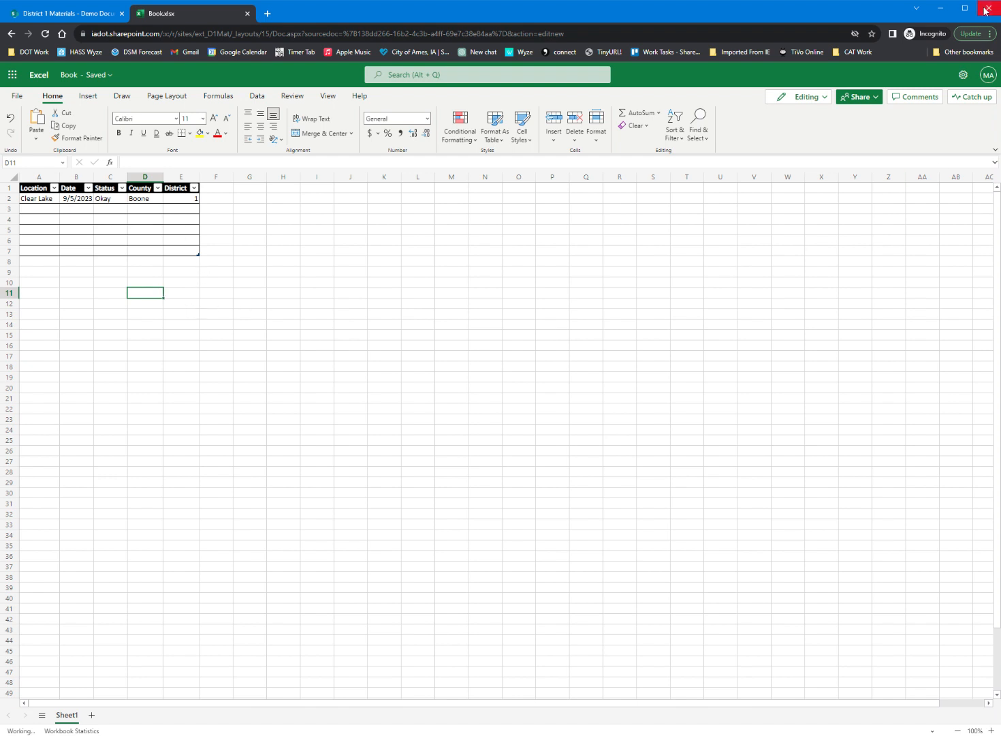
# Step: Close the workbook and rename Book.xlsx in the Demo Document Library to DemoData2
pyautogui.click(246, 13)
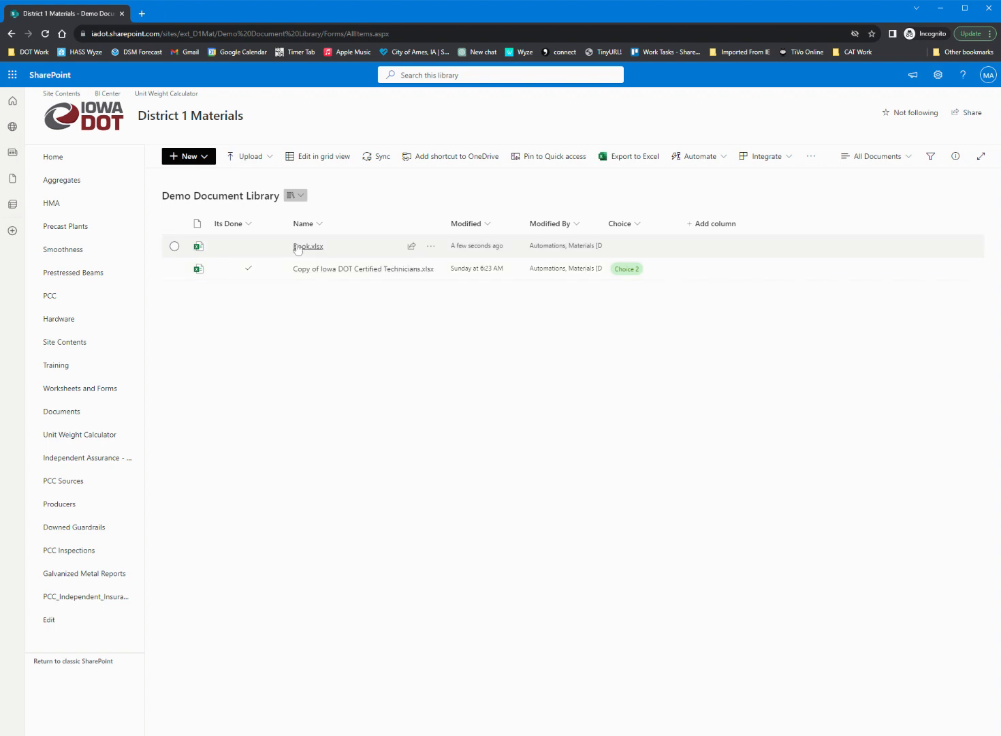
pyautogui.click(431, 246)
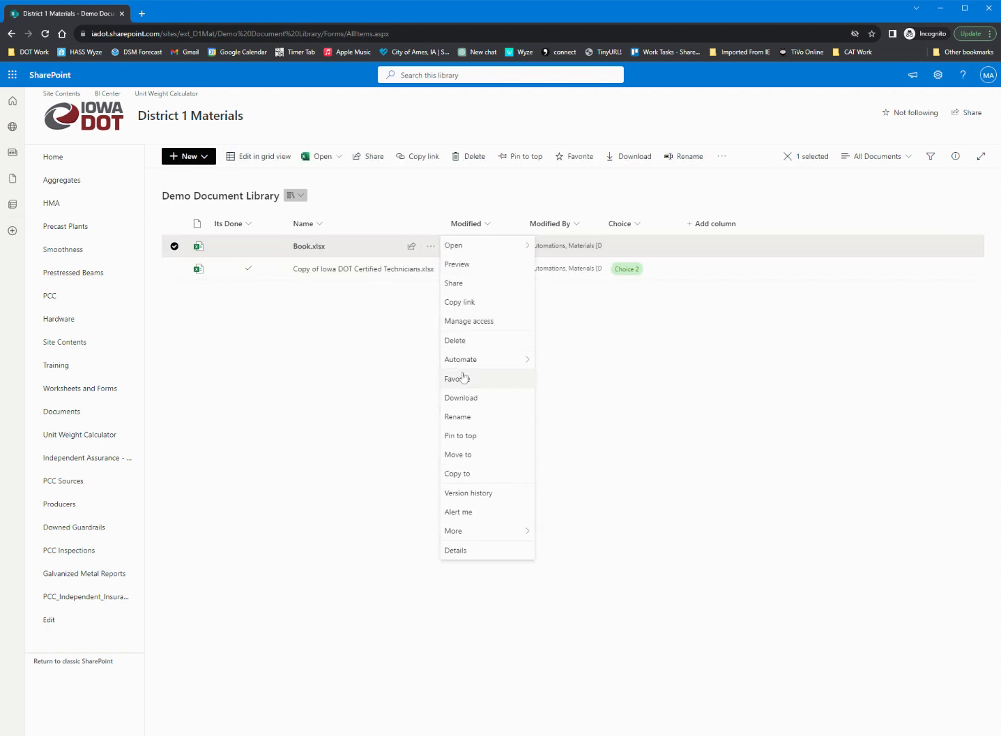
pyautogui.click(461, 416)
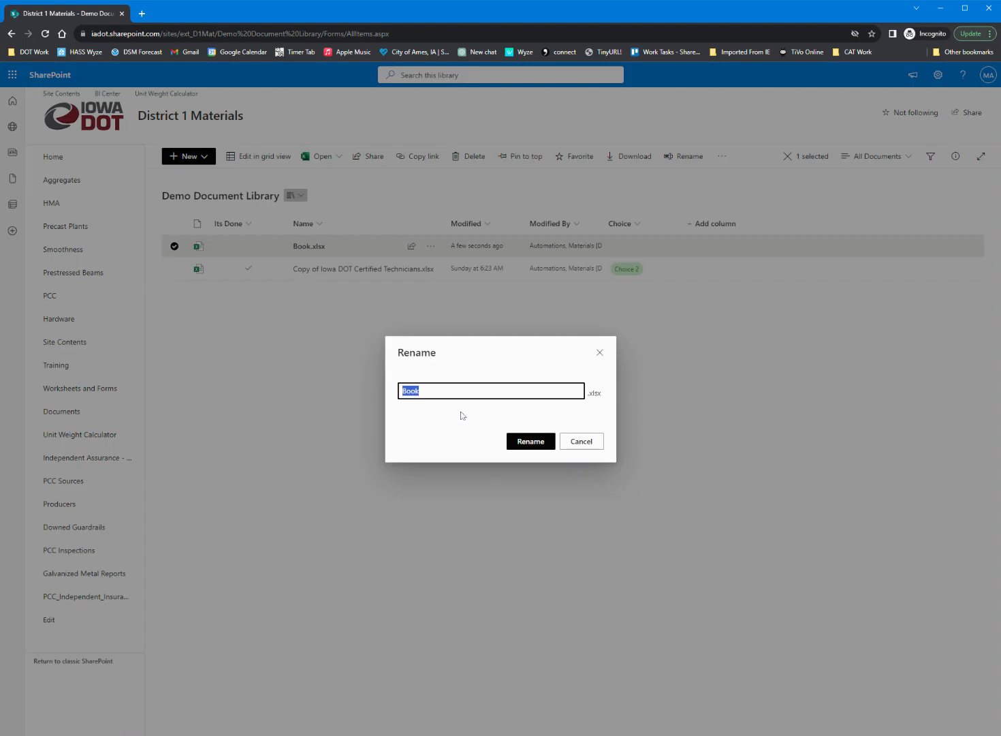
pyautogui.write('DemoData')
pyautogui.press('Return')
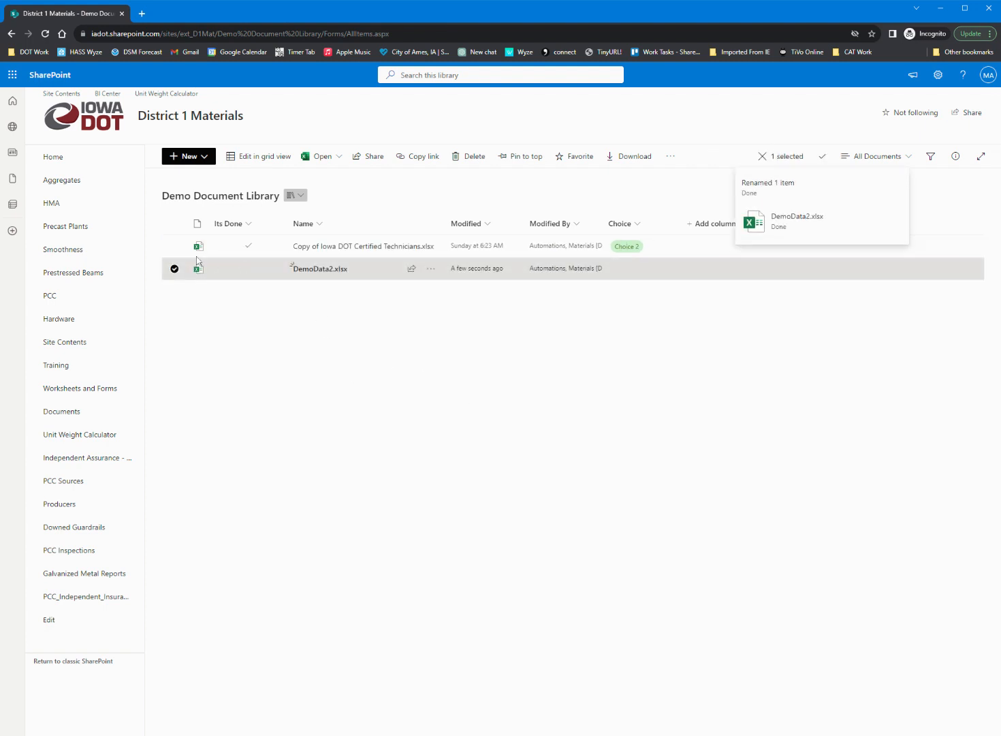
# Step: Start a new list from Excel in the site contents, using DemoData2.xlsx from the Demo Document Library
pyautogui.click(60, 347)
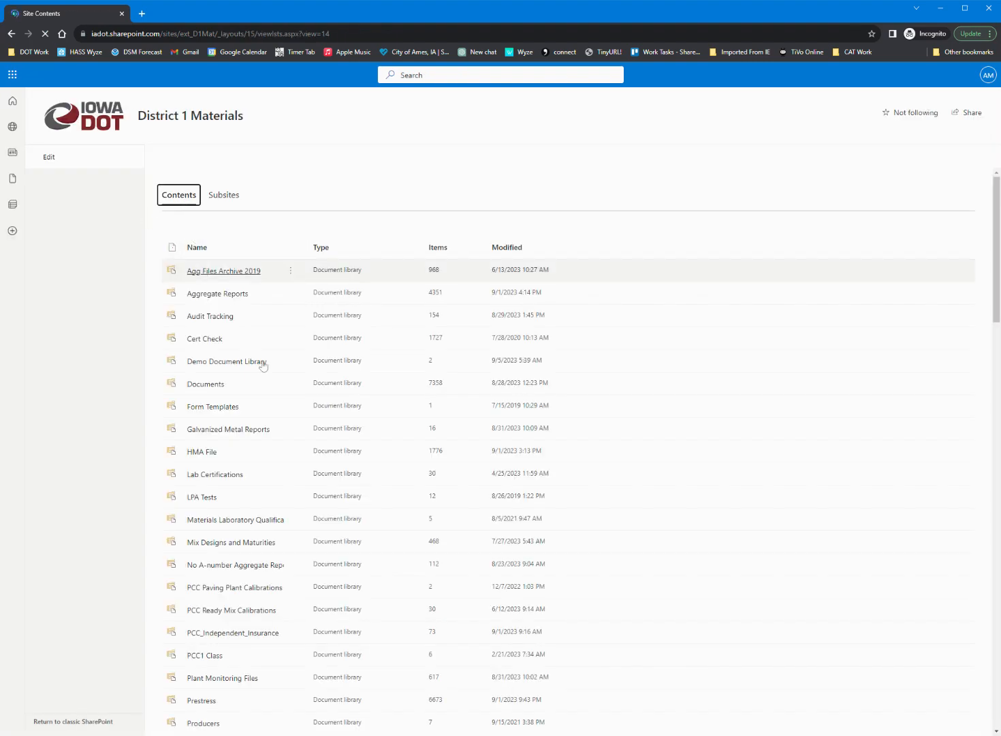
pyautogui.scroll(-10, 259, 407)
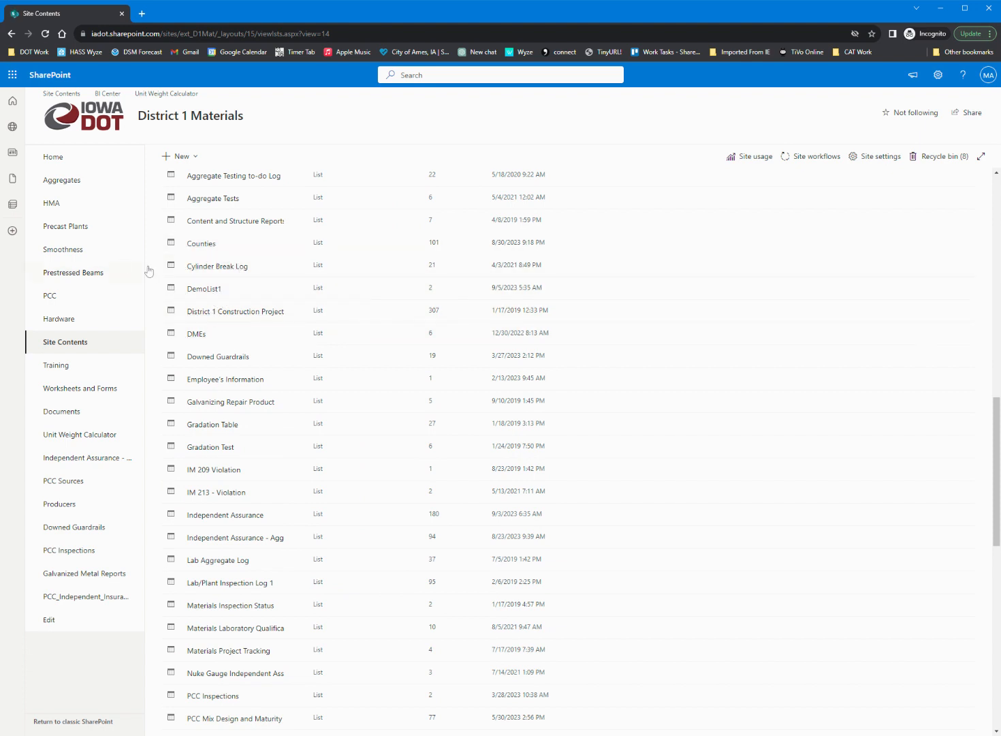
pyautogui.click(196, 156)
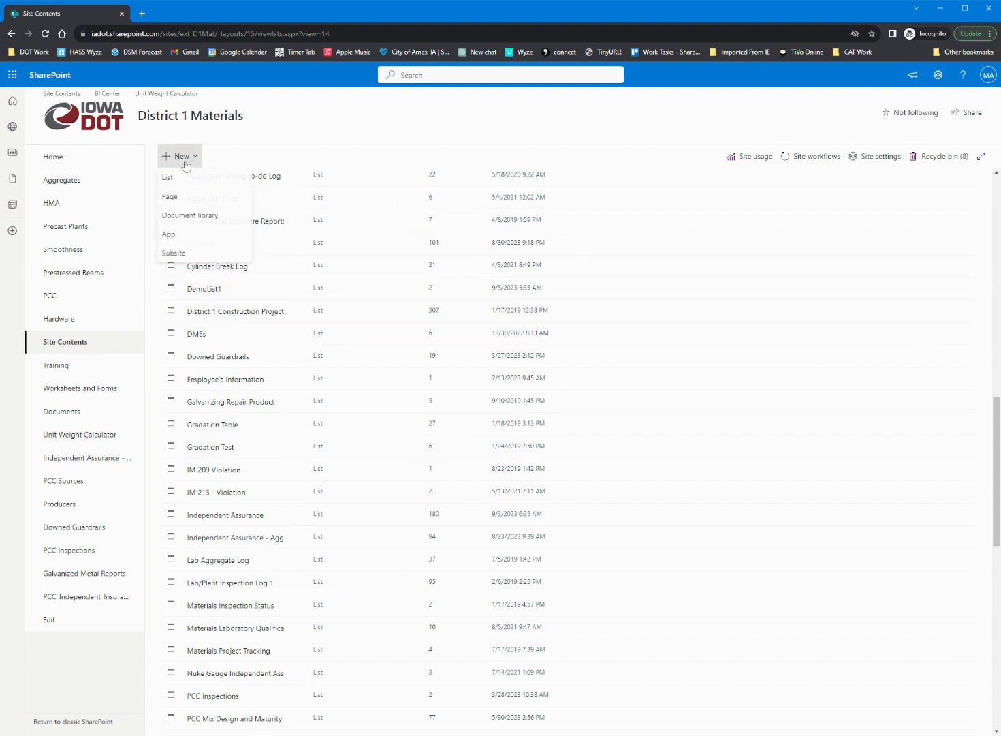
pyautogui.click(177, 177)
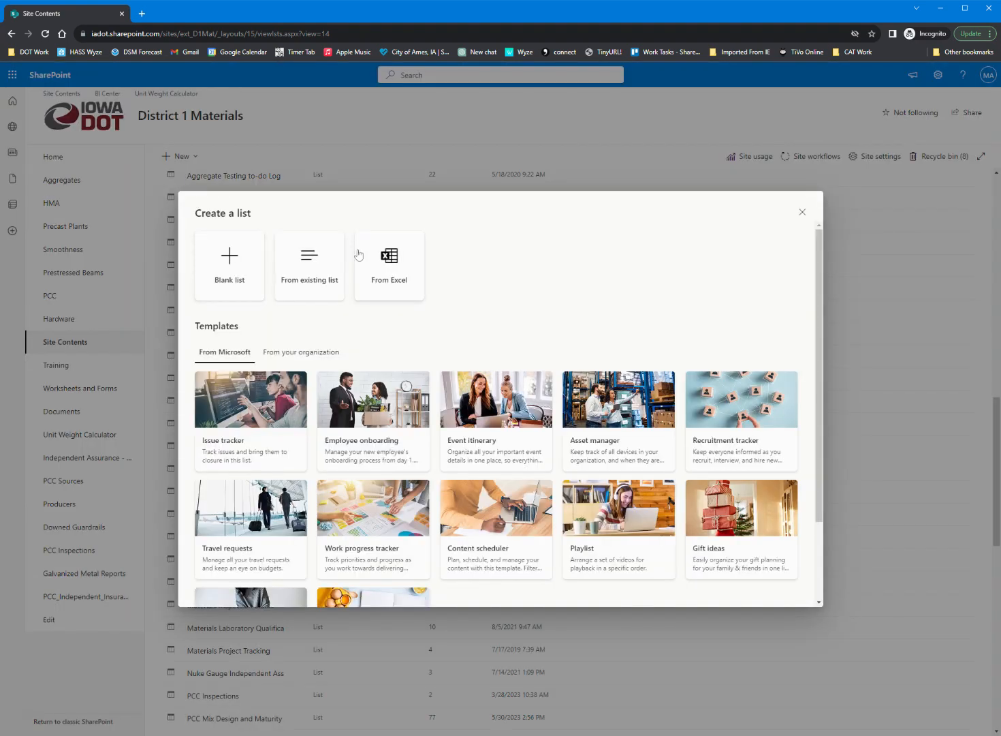
pyautogui.click(392, 257)
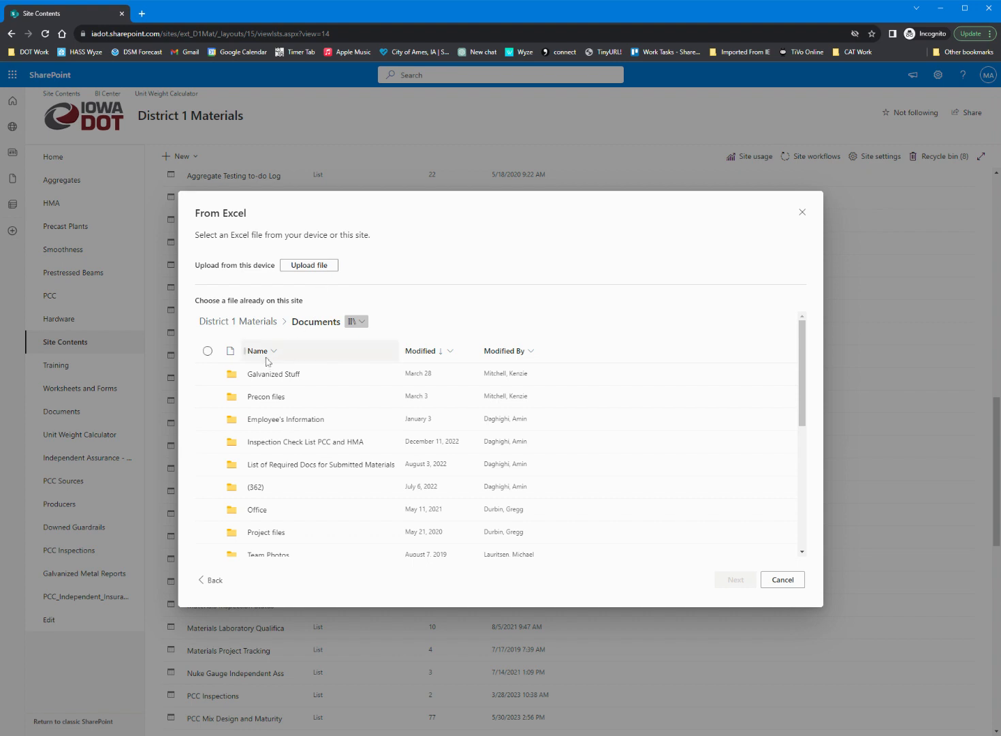
pyautogui.click(257, 323)
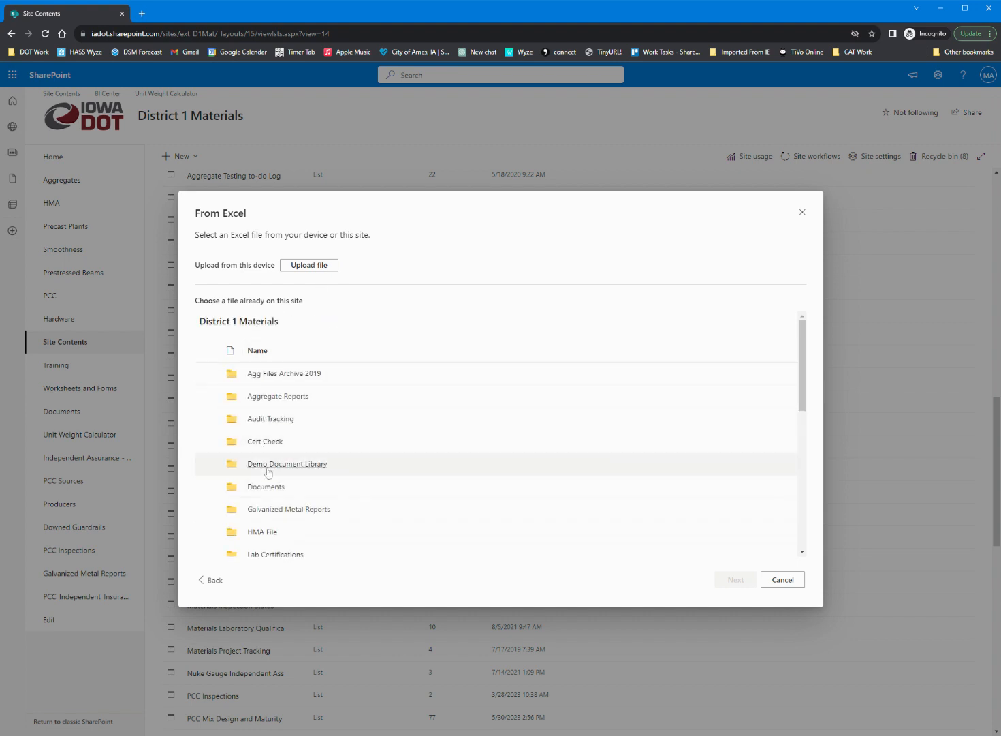
pyautogui.click(271, 466)
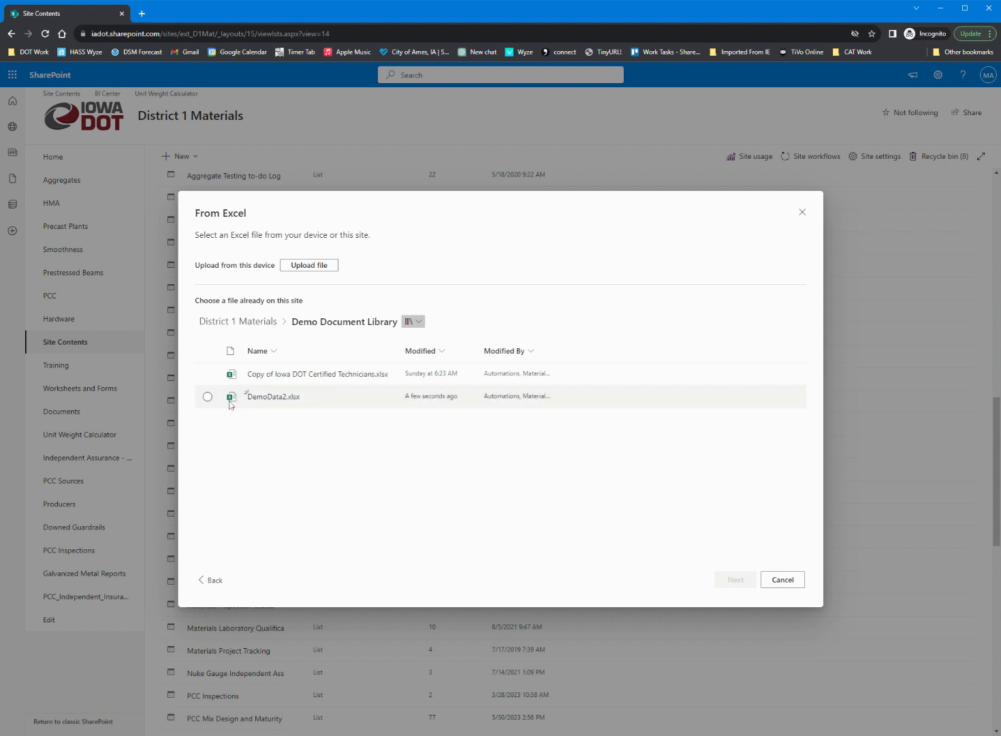
pyautogui.doubleClick(284, 401)
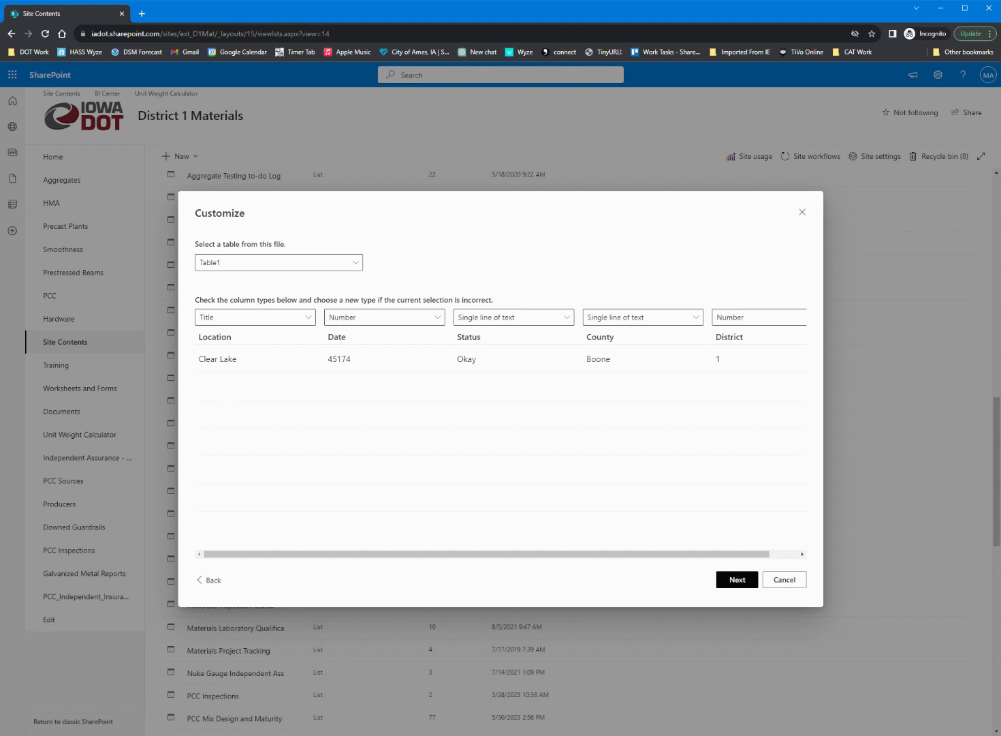
# Step: Set the Date column to Date and time and Status to Choice, keeping Location as Title, County as Single line of text and District as Number
pyautogui.click(225, 320)
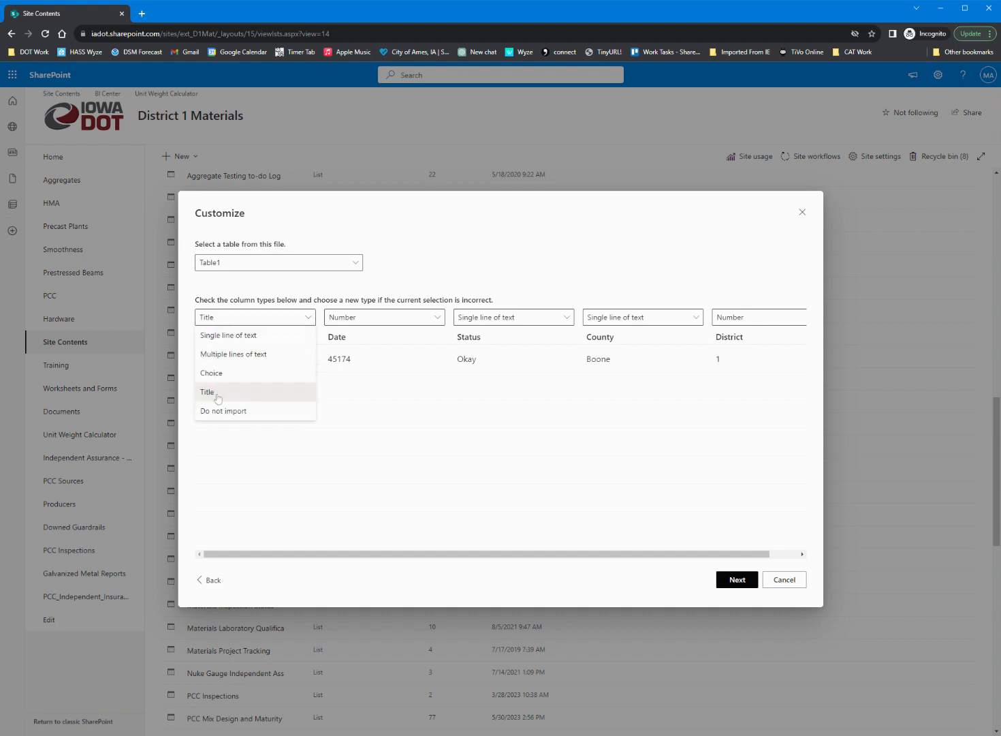
pyautogui.click(226, 318)
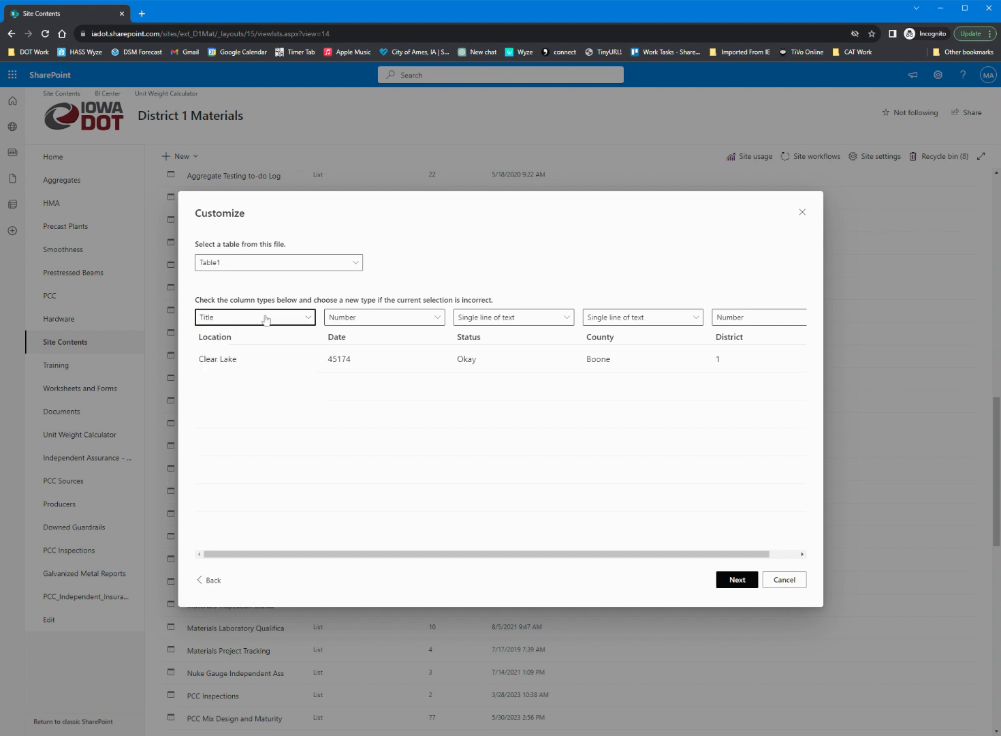
pyautogui.click(371, 317)
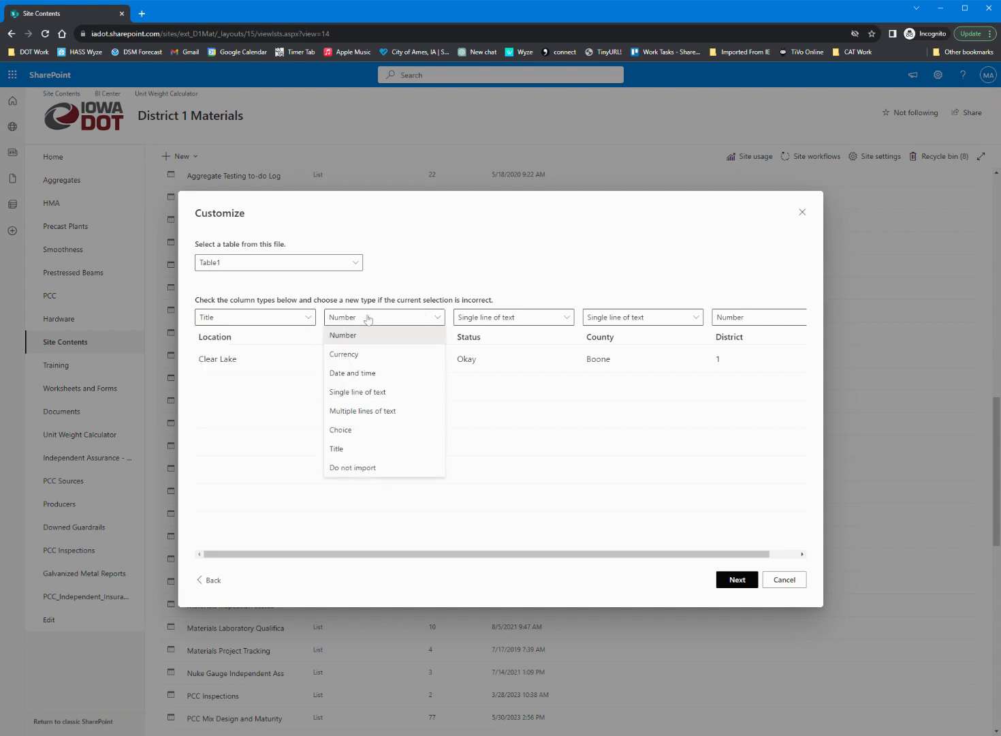
pyautogui.click(356, 373)
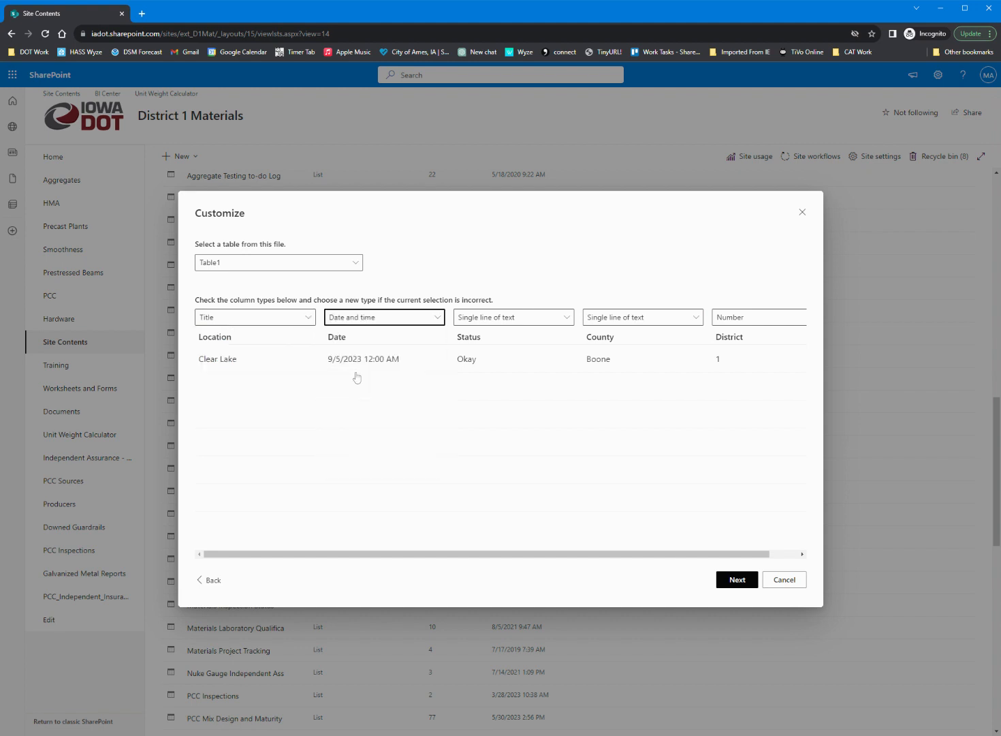
pyautogui.click(514, 318)
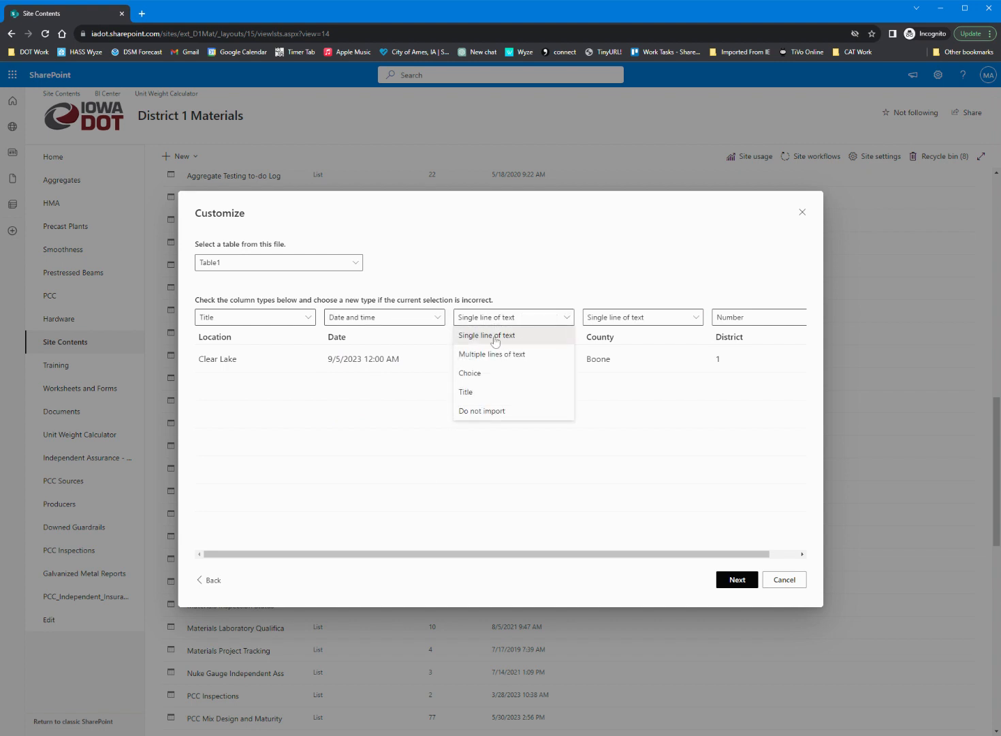
pyautogui.click(480, 373)
pyautogui.click(619, 327)
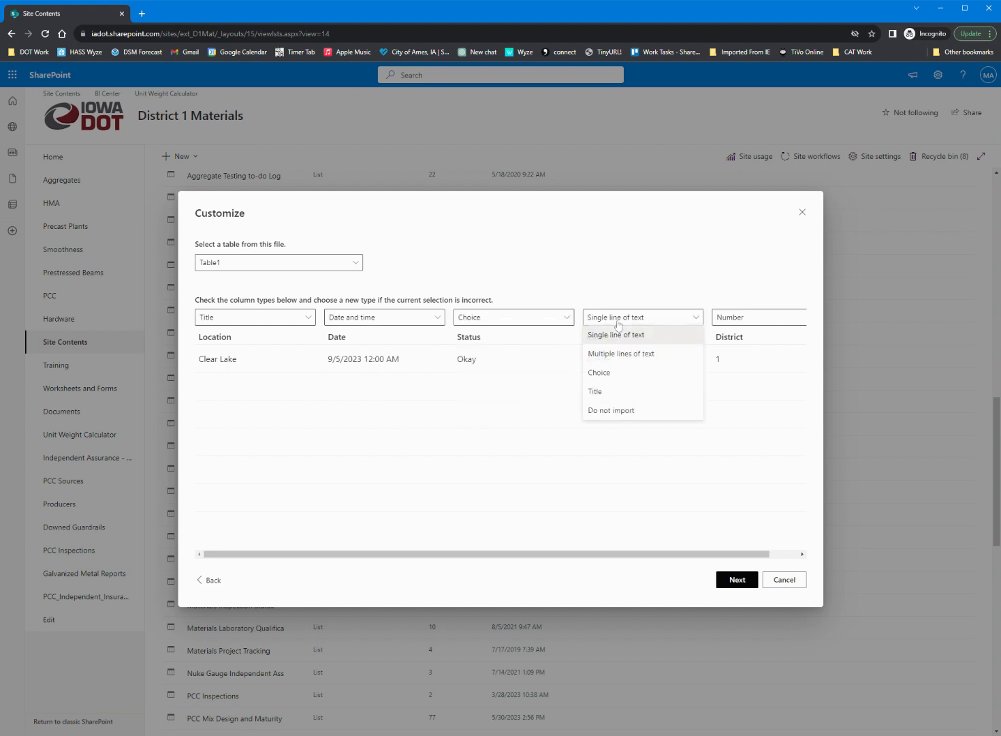
pyautogui.click(619, 326)
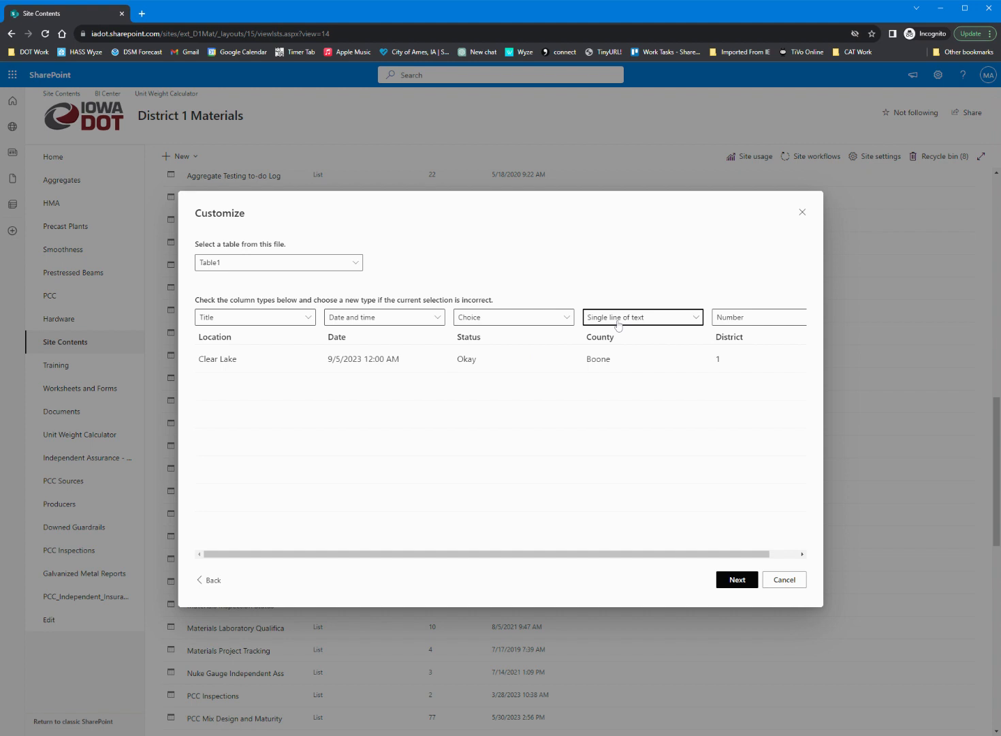
pyautogui.click(618, 325)
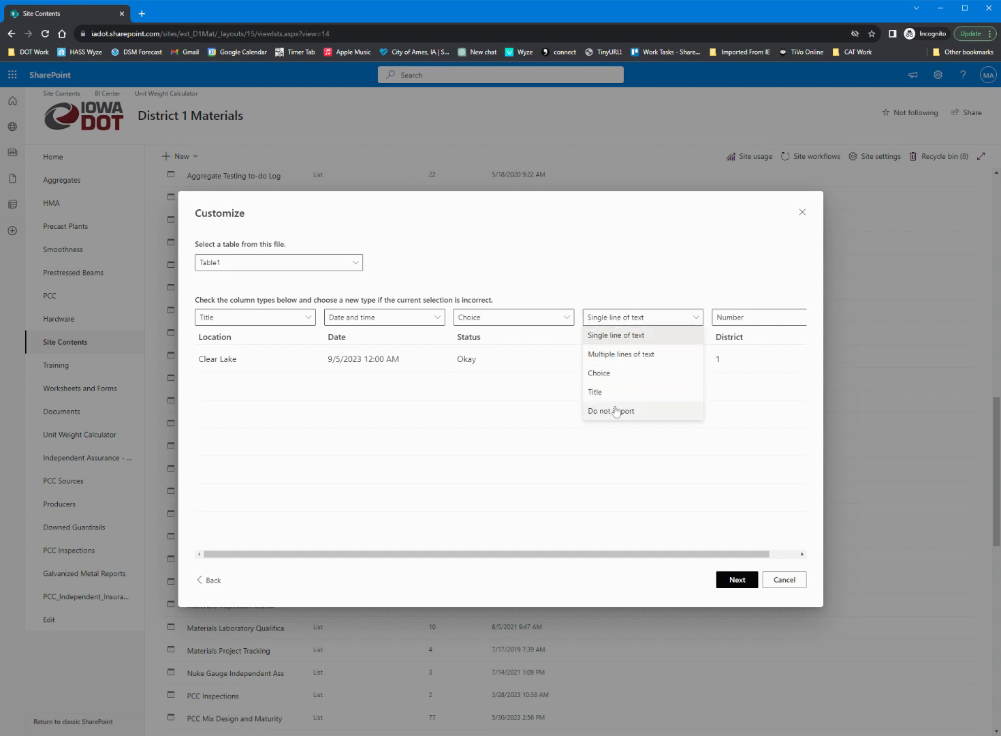
pyautogui.click(632, 318)
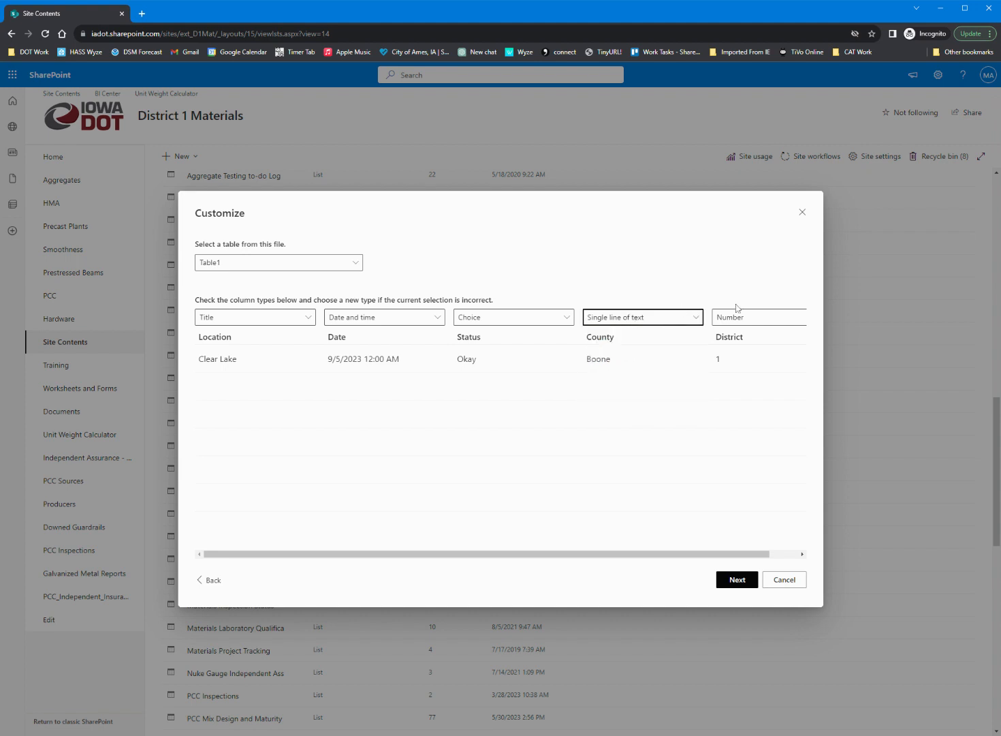
pyautogui.click(736, 318)
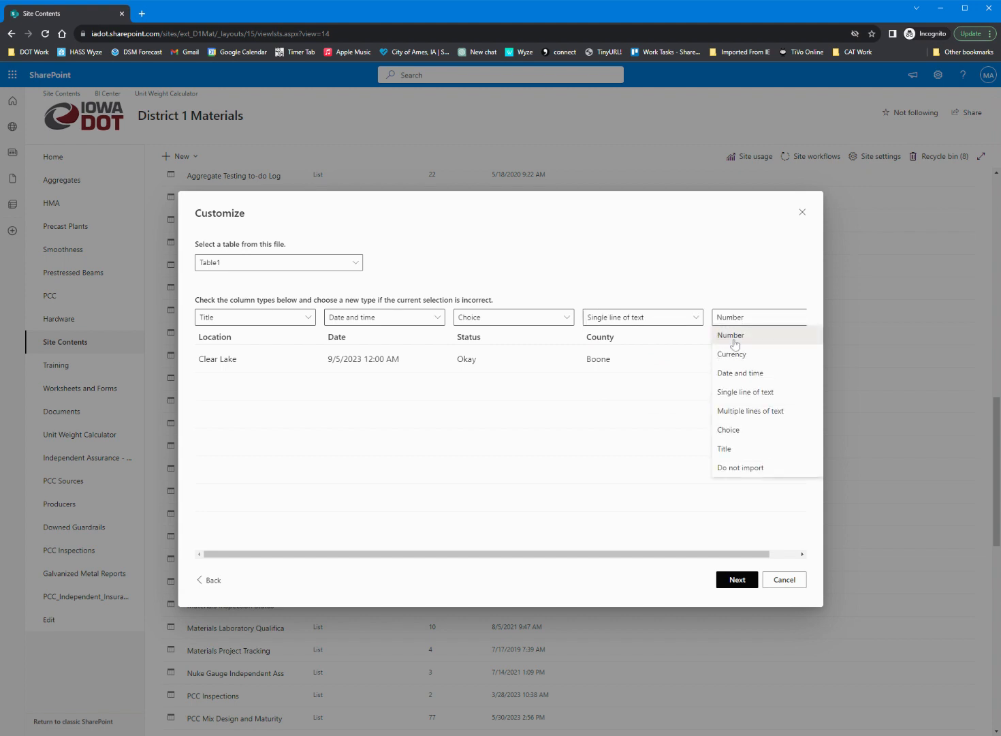
pyautogui.click(733, 339)
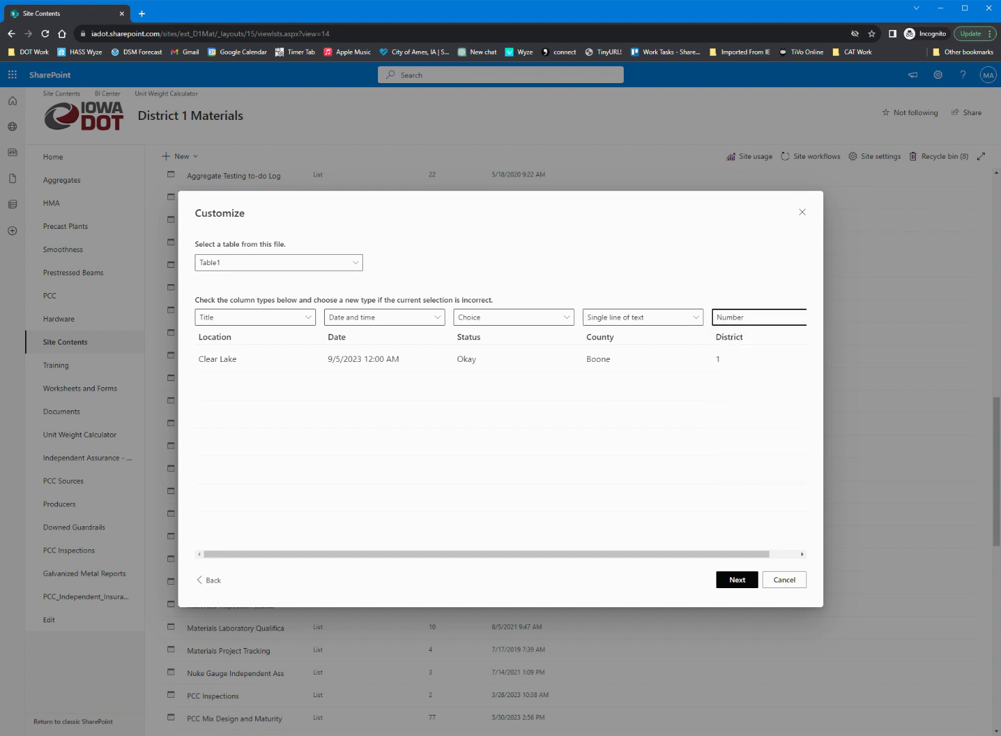
# Step: Create the list with the name DemoData2 and without showing it in site navigation
pyautogui.click(736, 580)
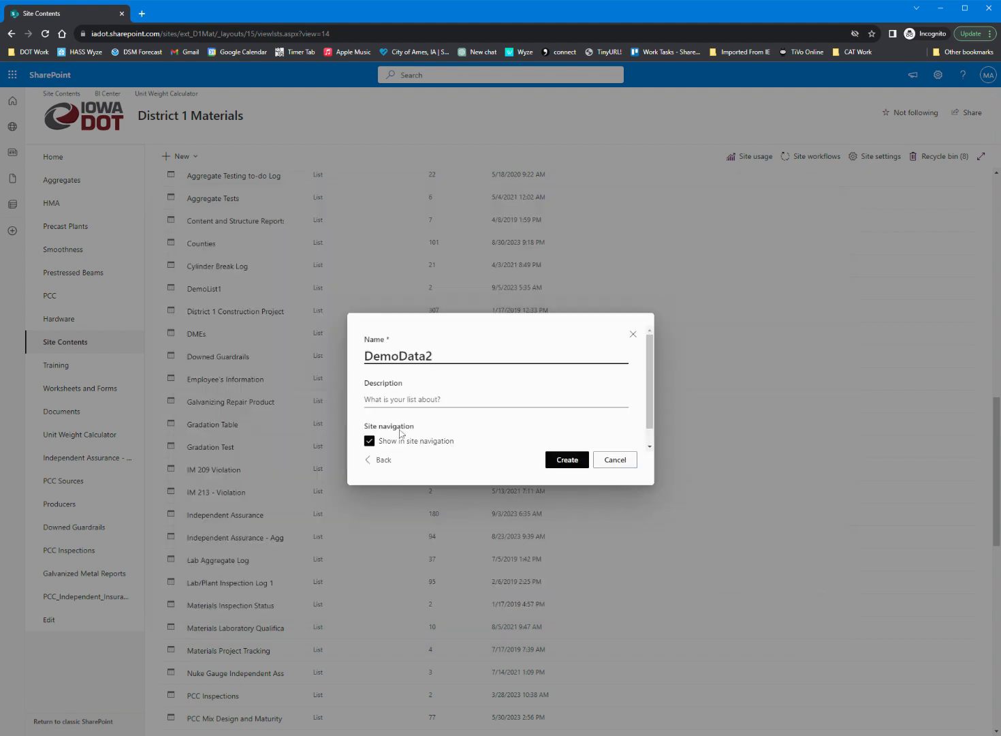
pyautogui.click(370, 441)
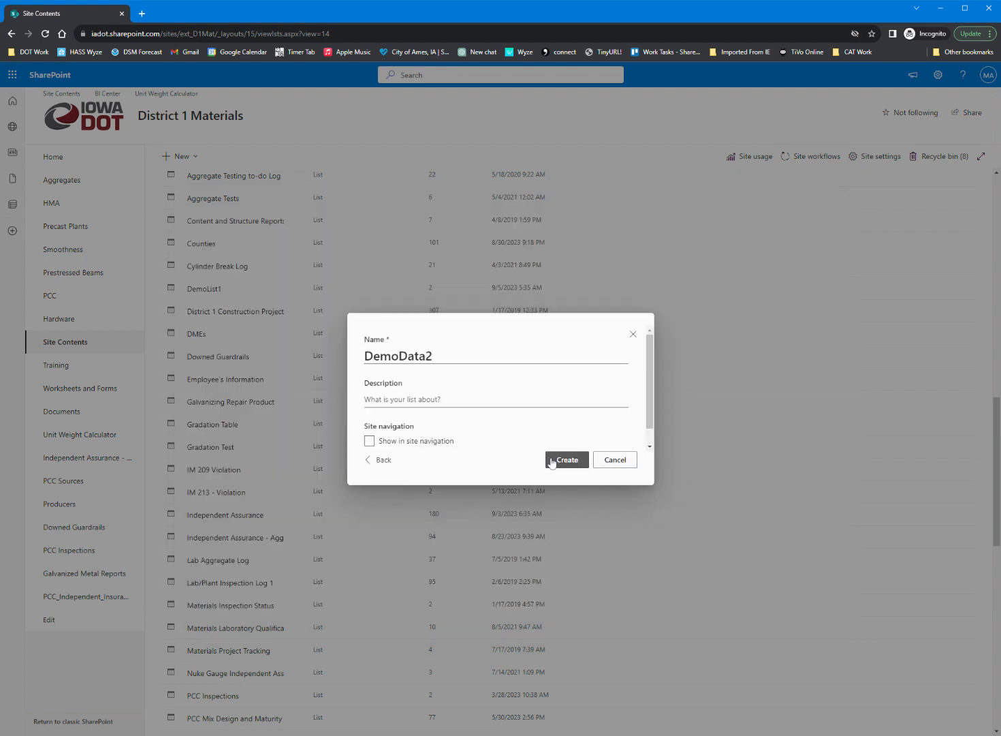
pyautogui.click(552, 461)
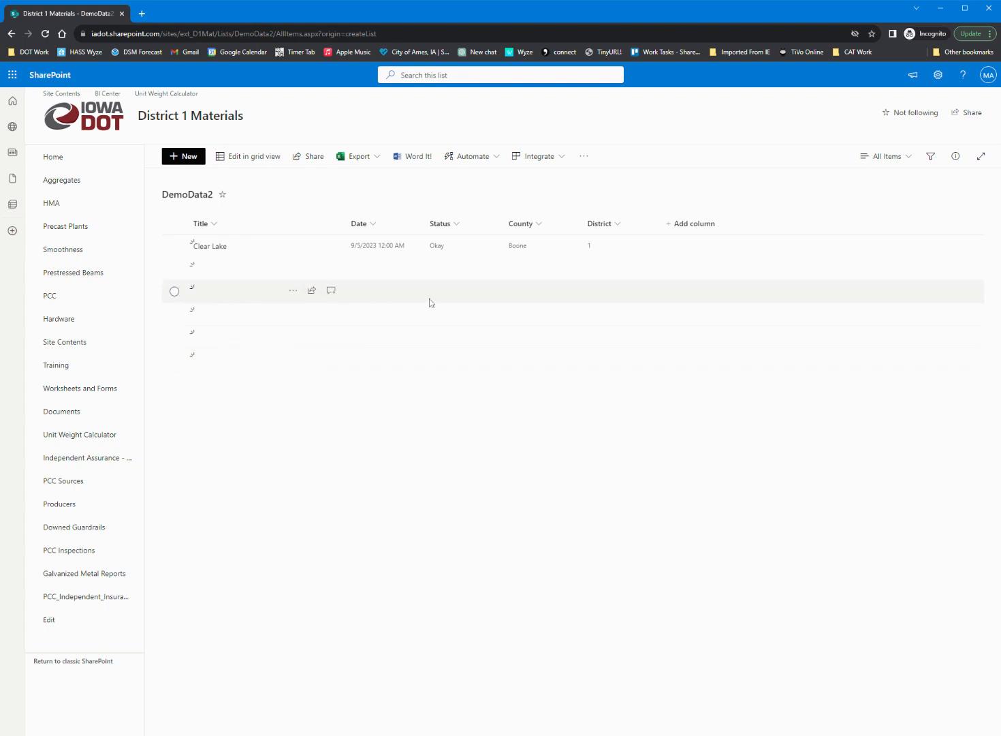
# Step: Delete the five blank items below the Clear Lake item in the DemoData2 list
pyautogui.click(174, 269)
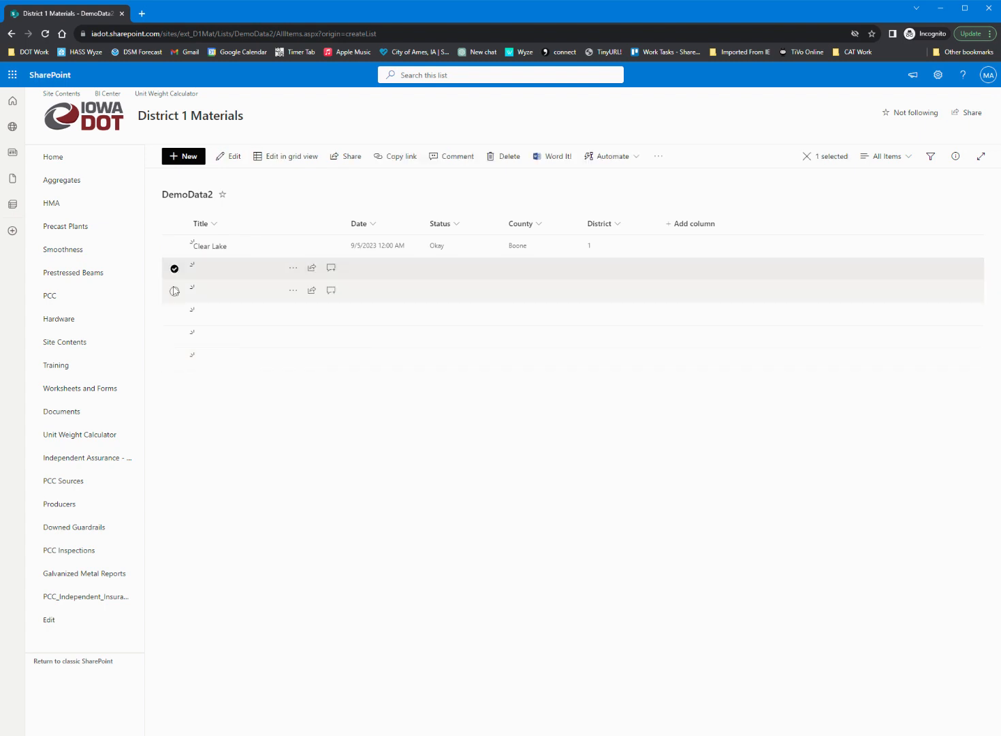
pyautogui.click(174, 291)
pyautogui.click(175, 313)
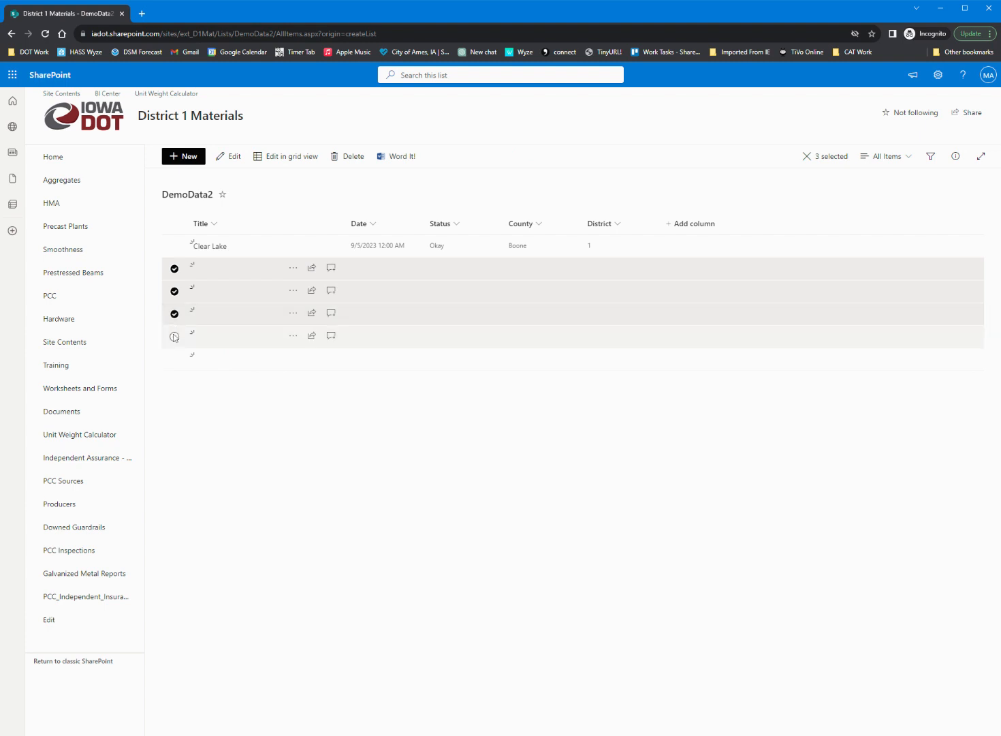
pyautogui.click(174, 335)
pyautogui.click(174, 359)
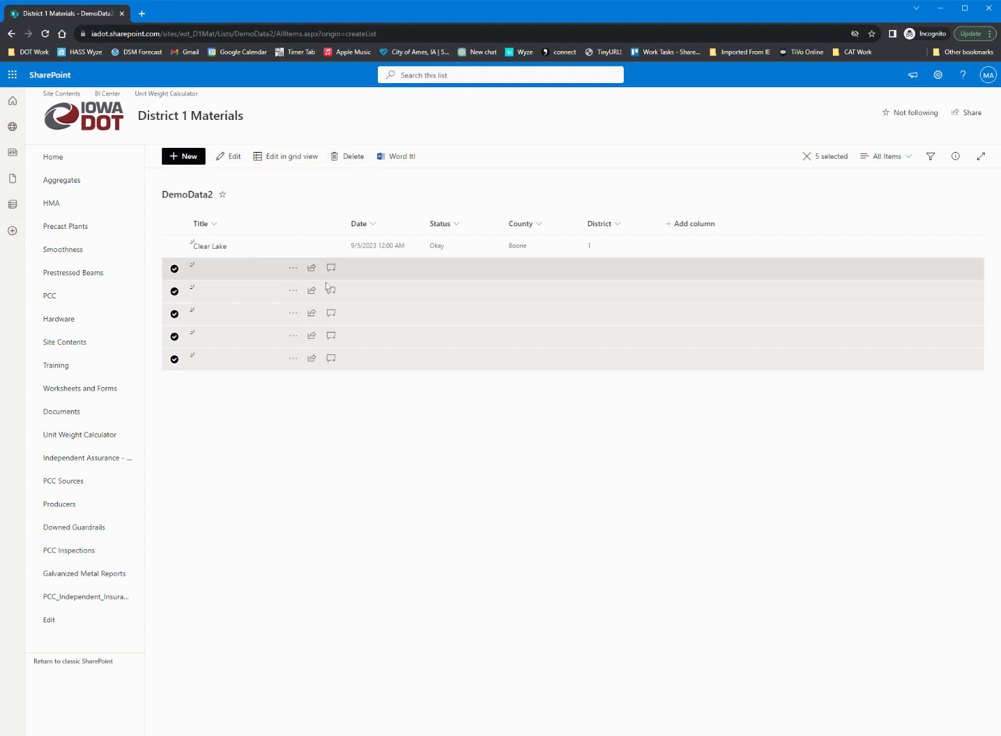
pyautogui.click(335, 157)
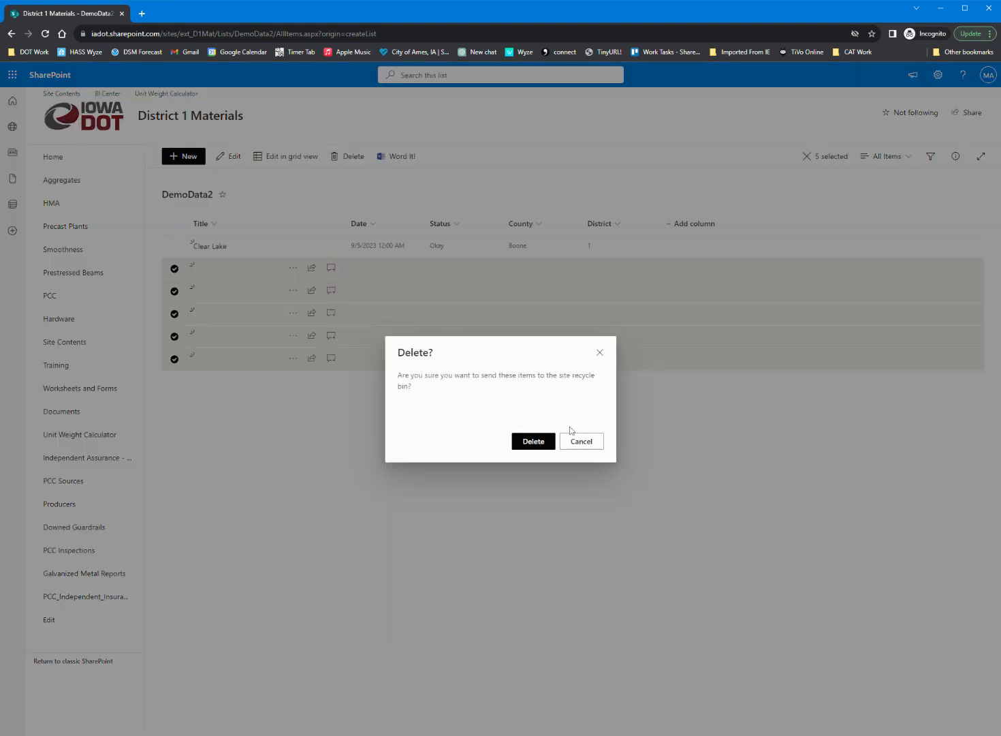
pyautogui.click(535, 446)
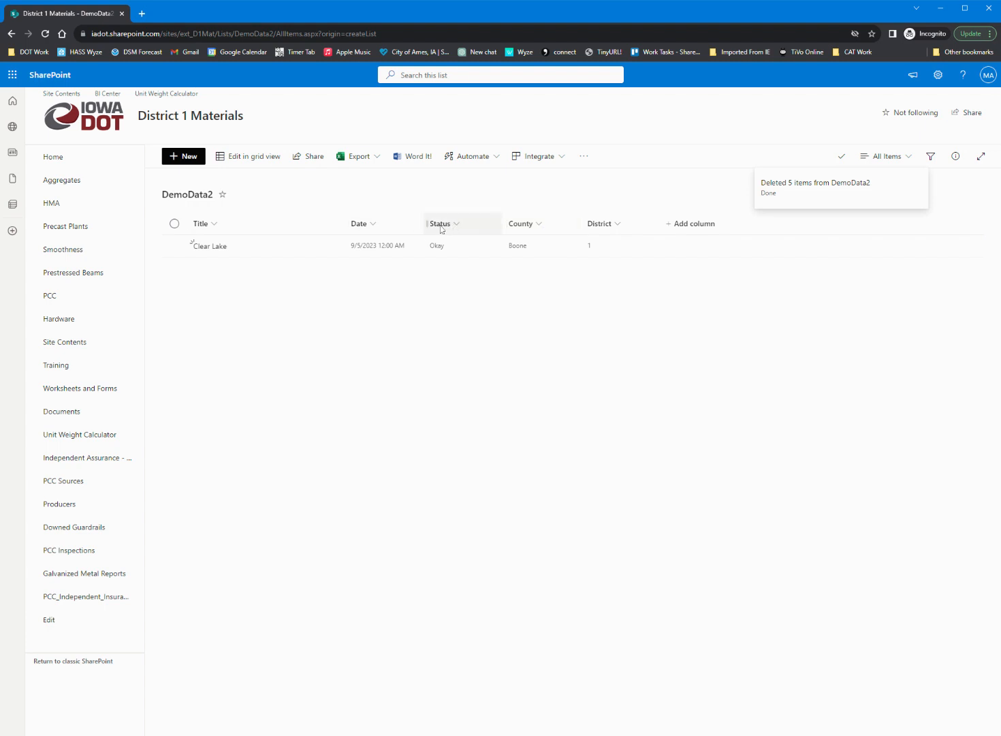
pyautogui.click(538, 225)
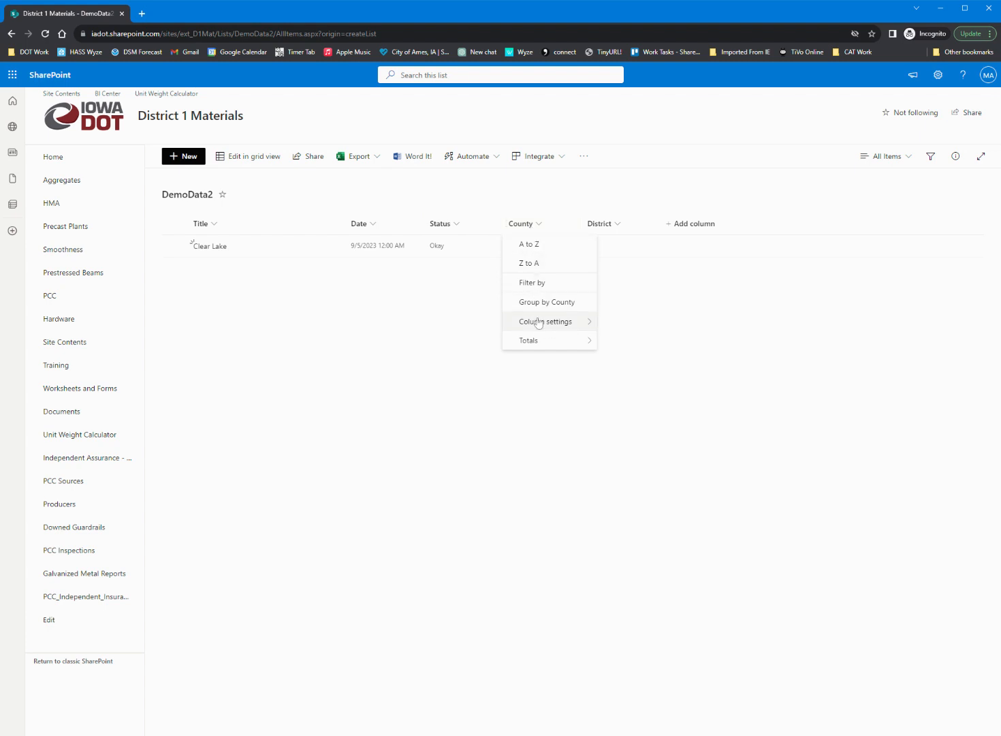
pyautogui.moveTo(533, 322)
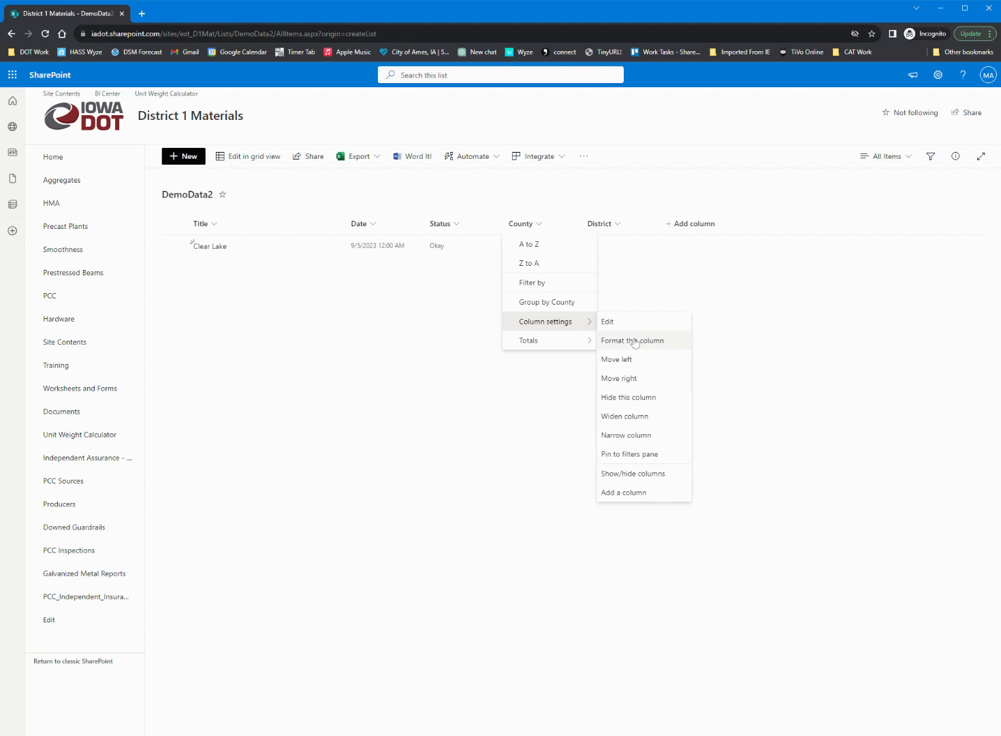
pyautogui.click(532, 468)
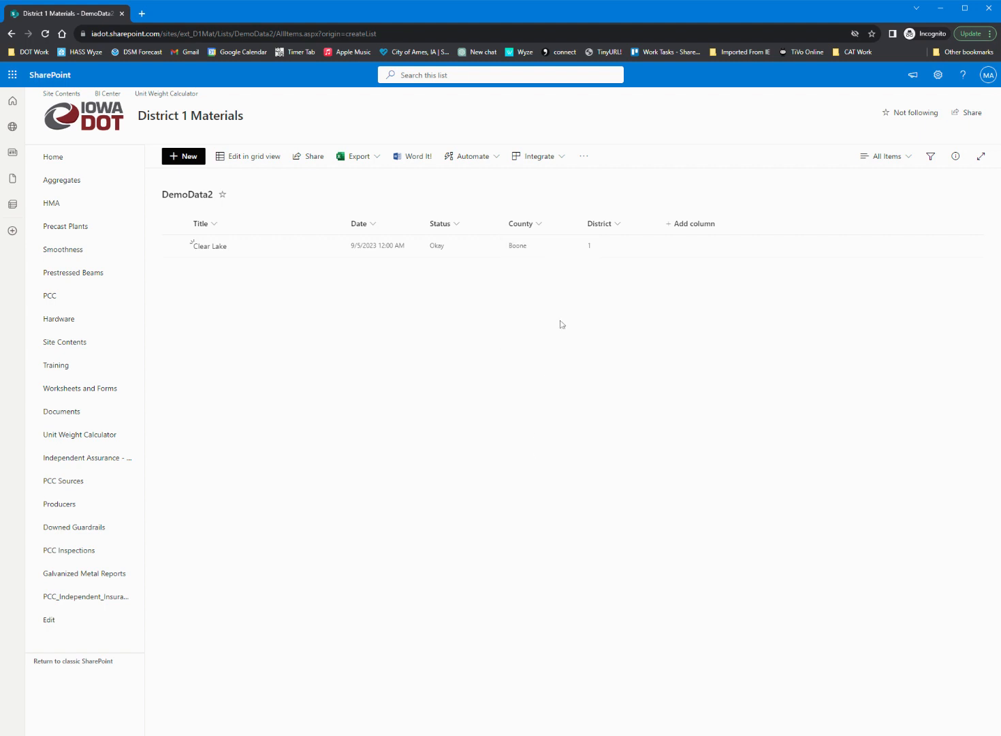
# Step: Open the DemoData2 list settings and delete the County column
pyautogui.click(938, 75)
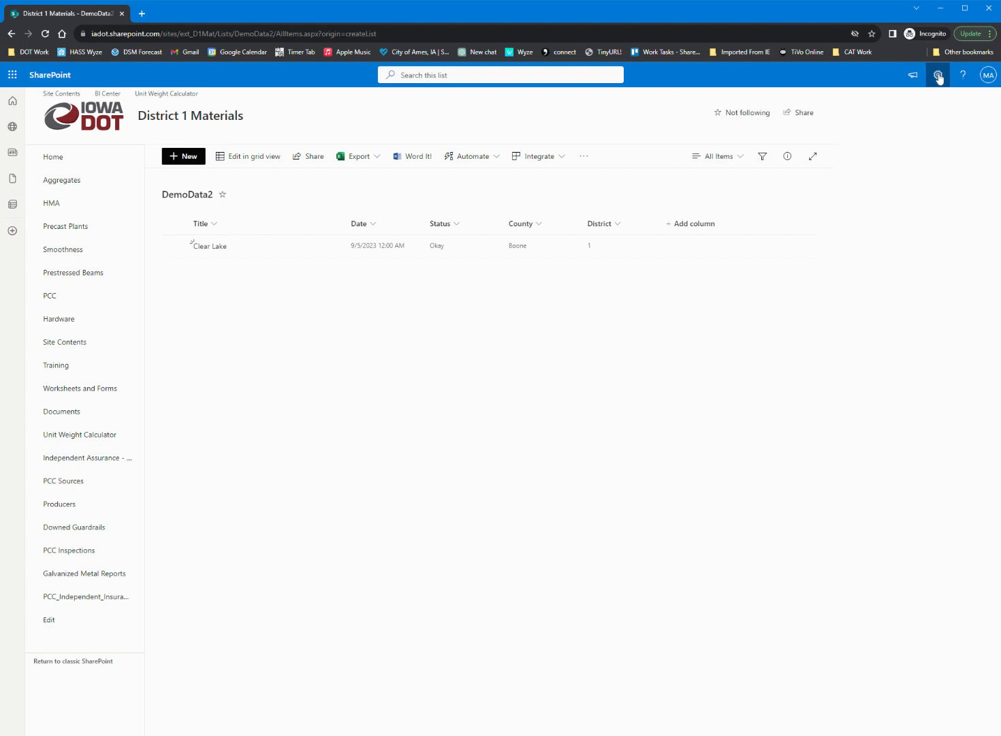
pyautogui.click(861, 183)
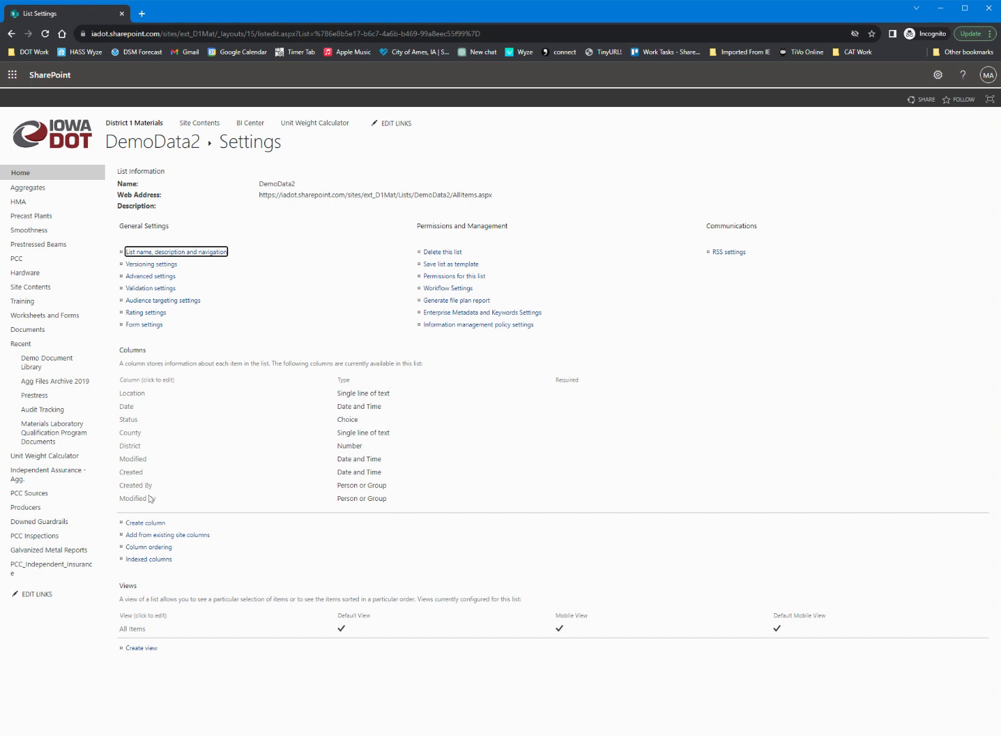
pyautogui.click(132, 436)
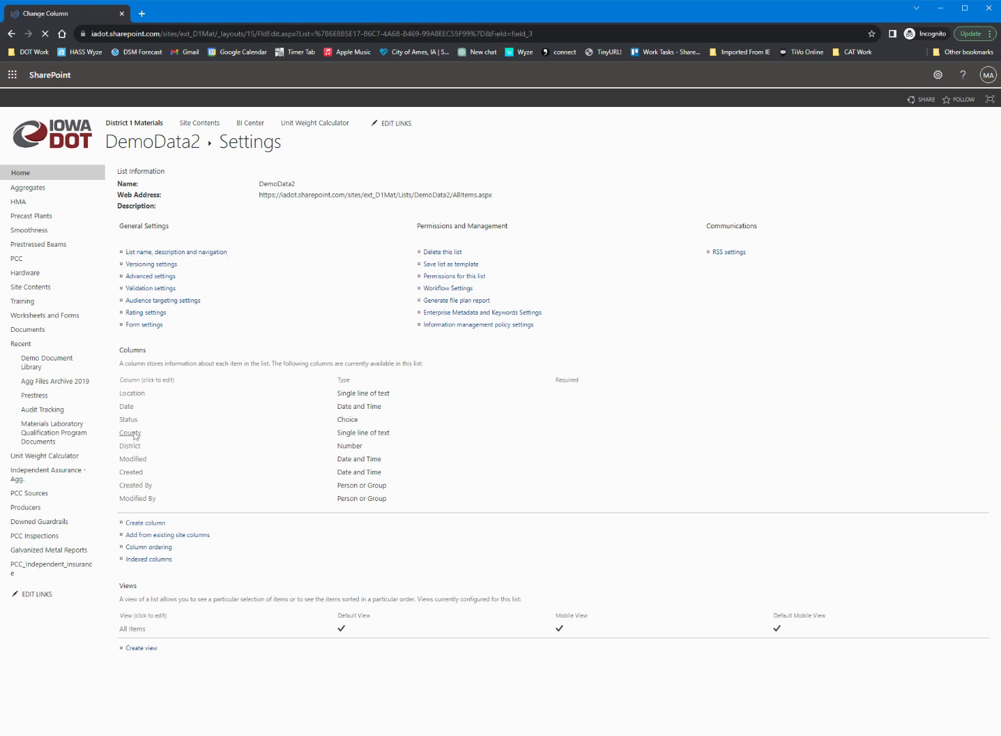
pyautogui.click(850, 639)
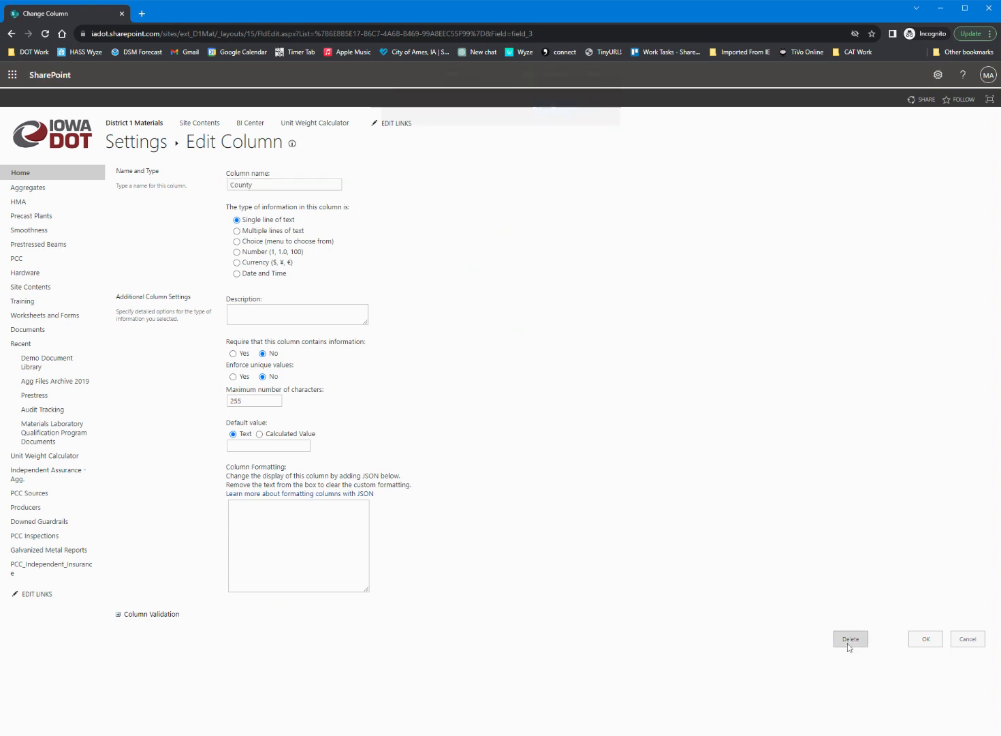
pyautogui.click(551, 116)
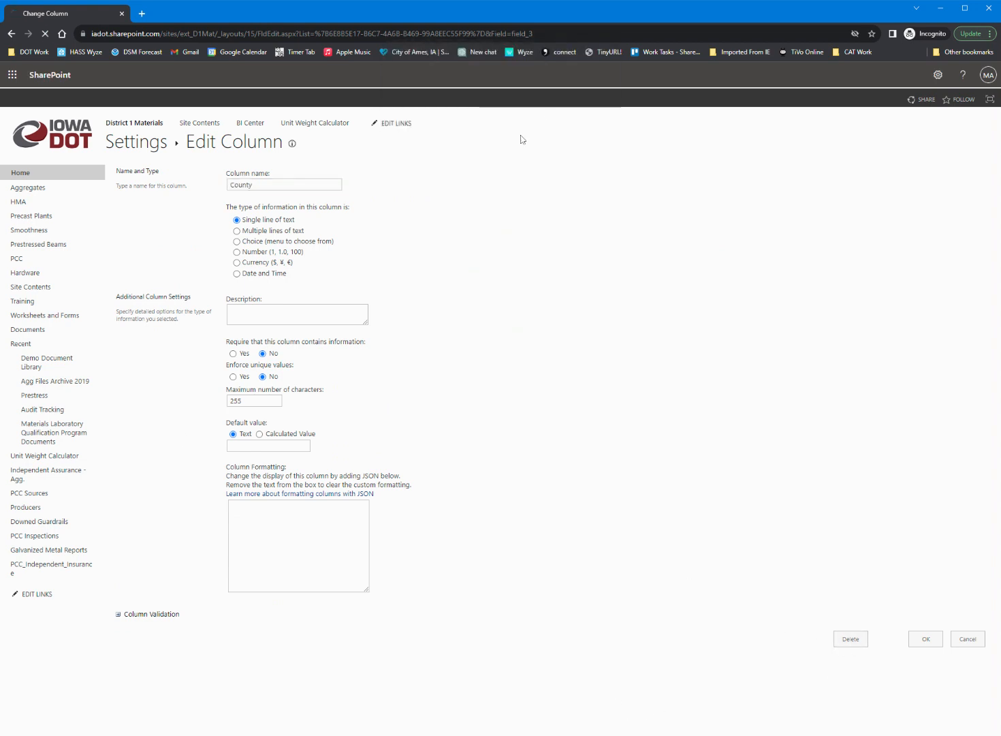